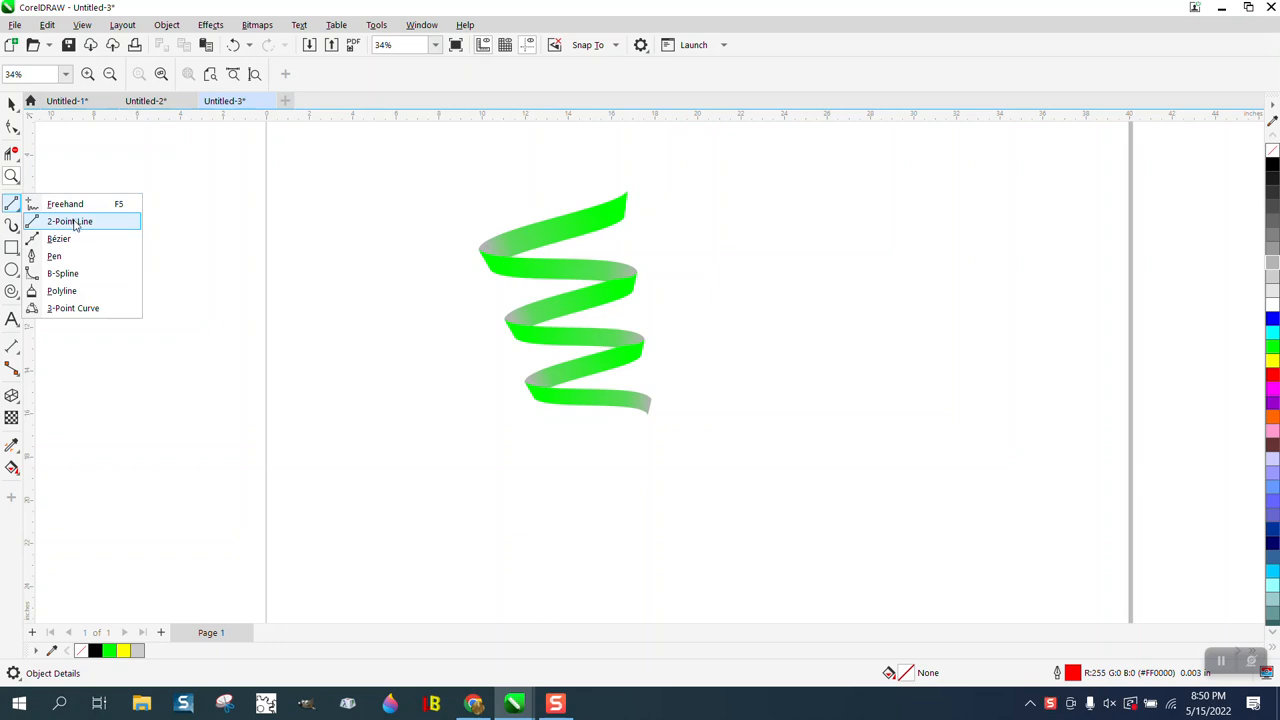
Draw an open V-shaped two-segment line, about 5.7 by 3.7 in, beside the green ribbon with the 2-Point Line tool
left_click(74, 221)
left_click_drag(915, 206, 932, 285)
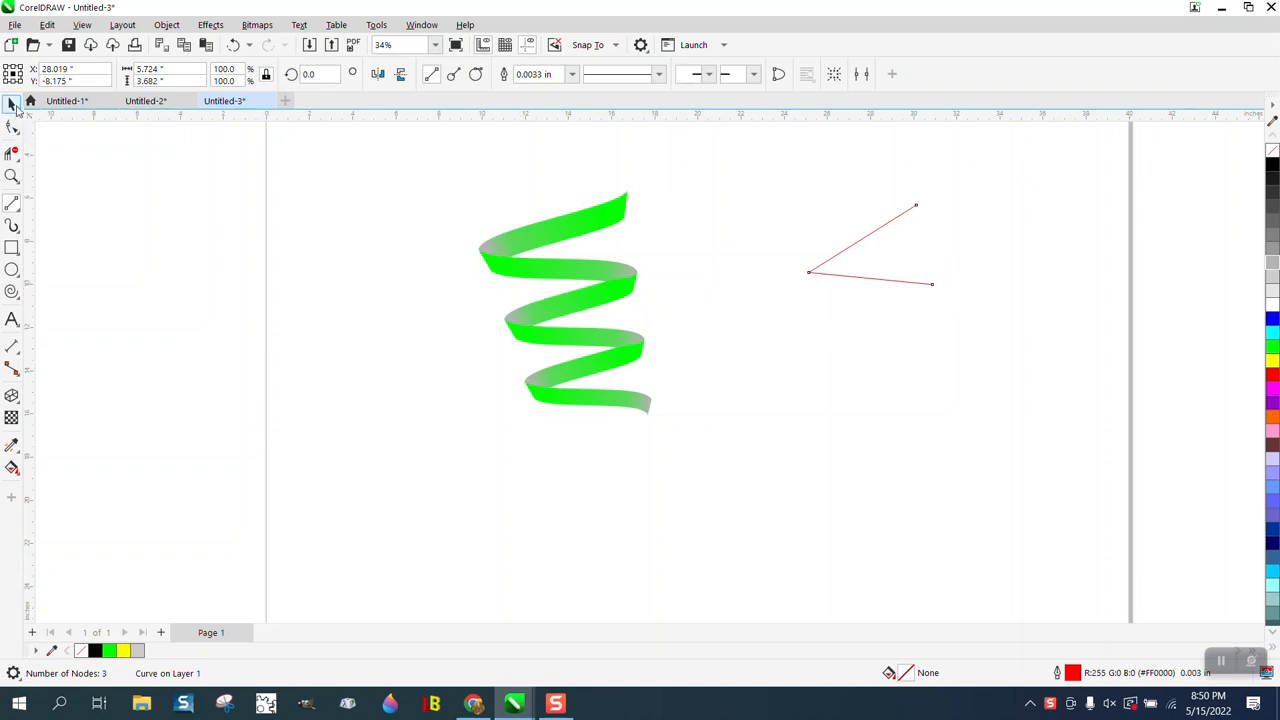
left_click(13, 105)
Select all three nodes of the V-shaped line and convert its straight segments to curves
key("F10")
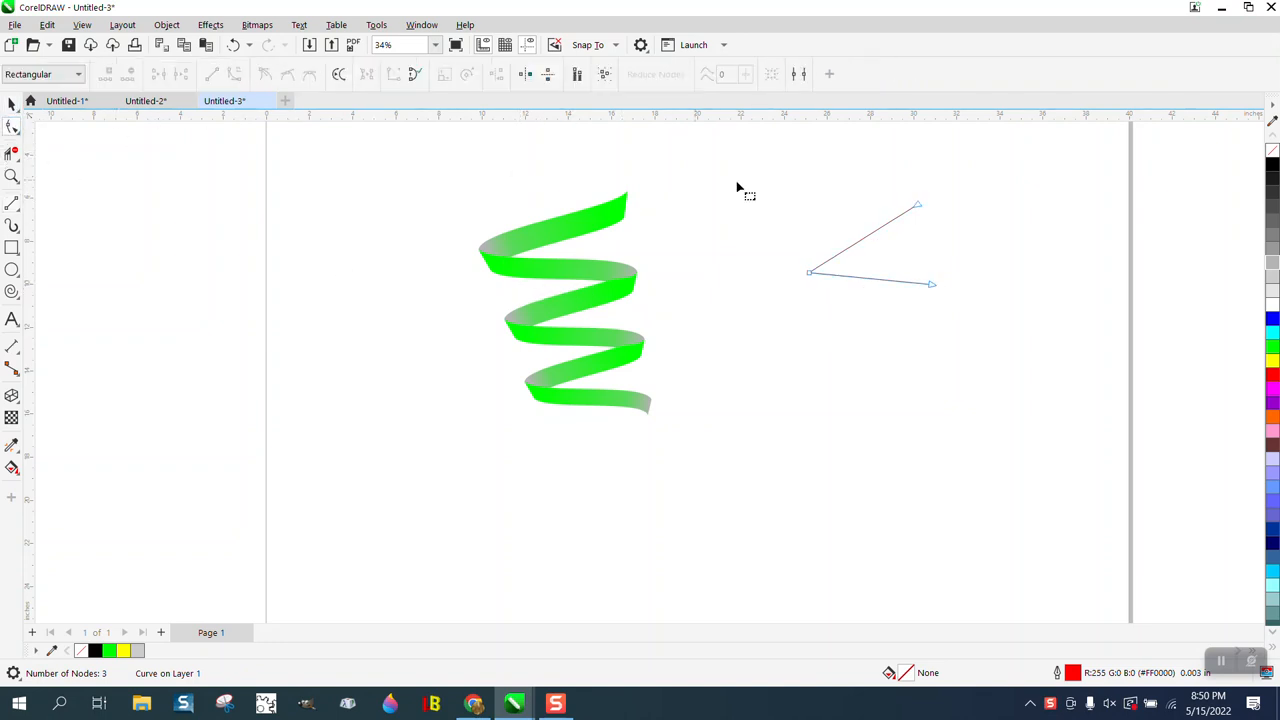
left_click_drag(737, 187, 1037, 366)
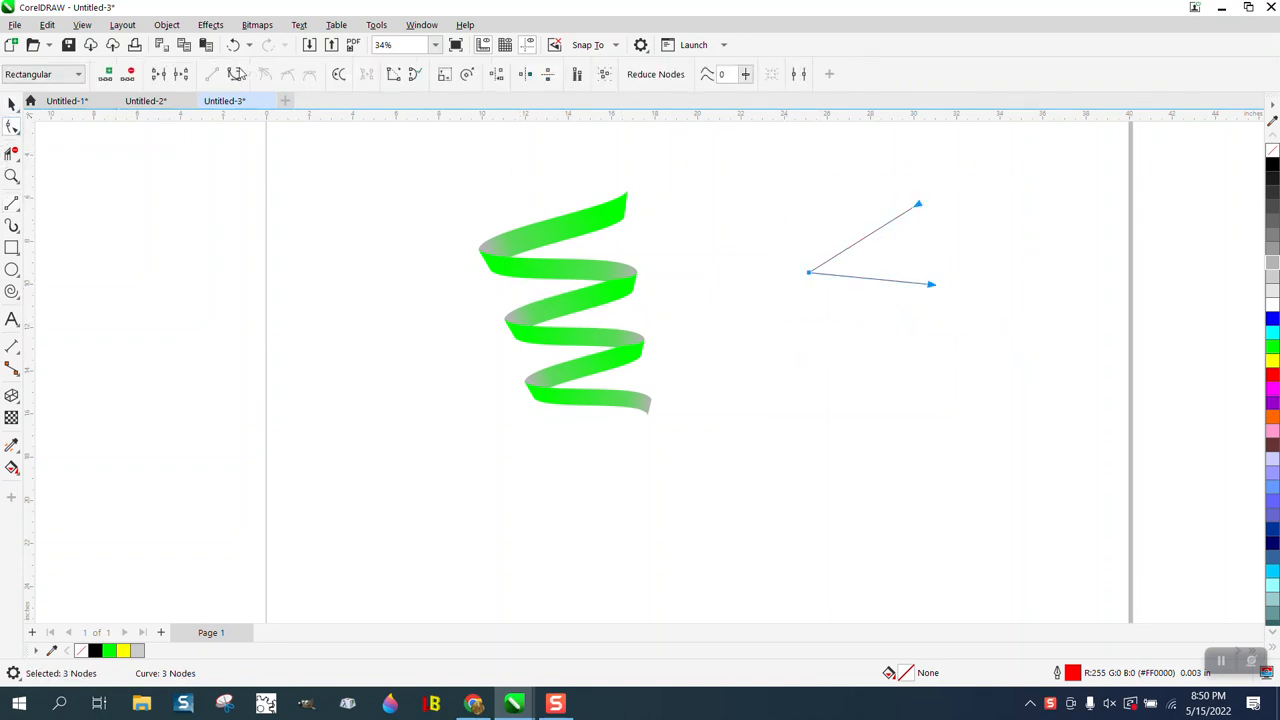
left_click_drag(757, 166, 966, 331)
right_click(932, 287)
left_click(979, 391)
left_click(888, 356)
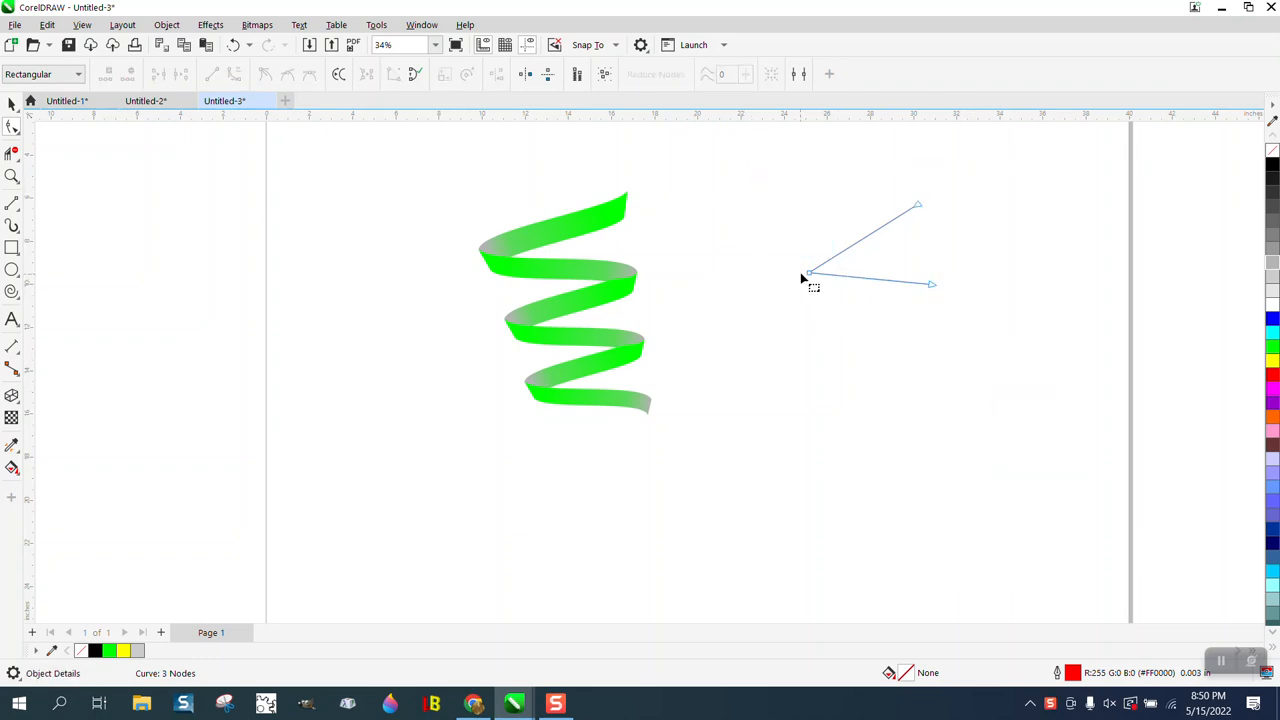
Round the V's vertex and bend both of its free ends downward to form a smooth curve about 5.8 by 4.1 in
left_click(808, 274)
left_click_drag(850, 285, 807, 268)
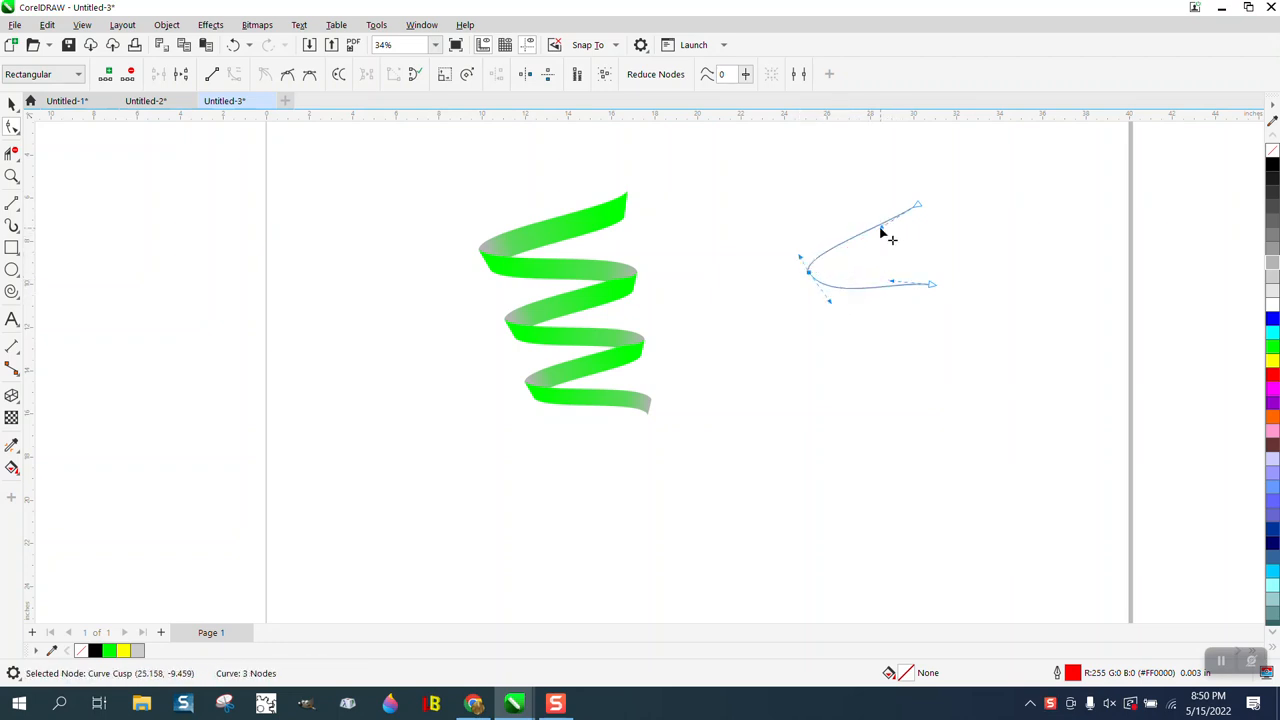
left_click_drag(881, 232, 922, 230)
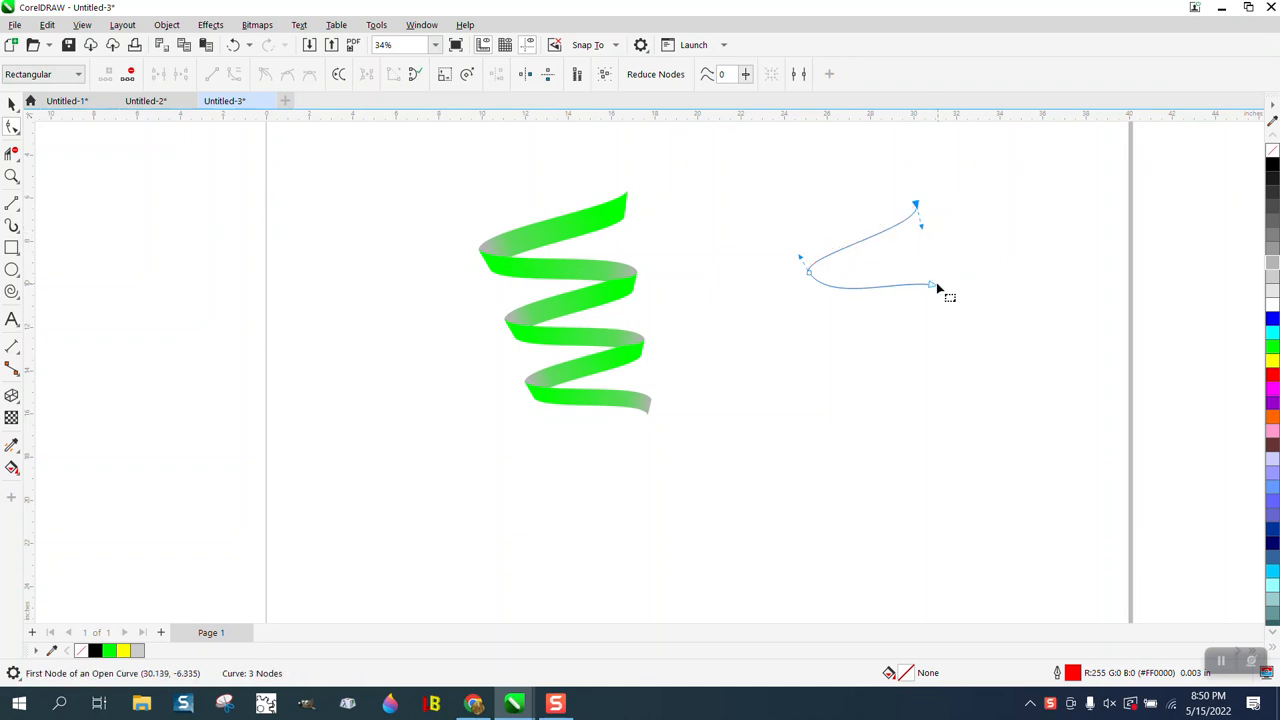
left_click_drag(900, 286, 932, 291)
left_click(14, 106)
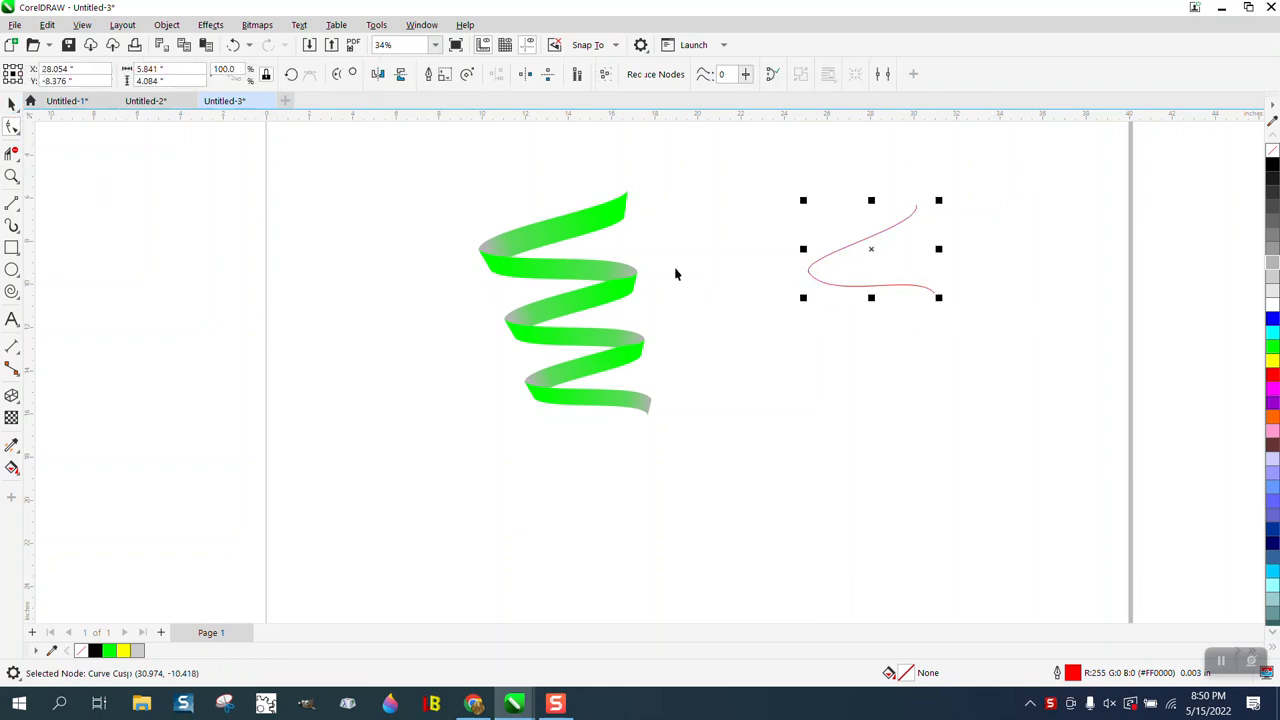
Extrude the red curve downward so it forms a ribbon band
left_click(13, 398)
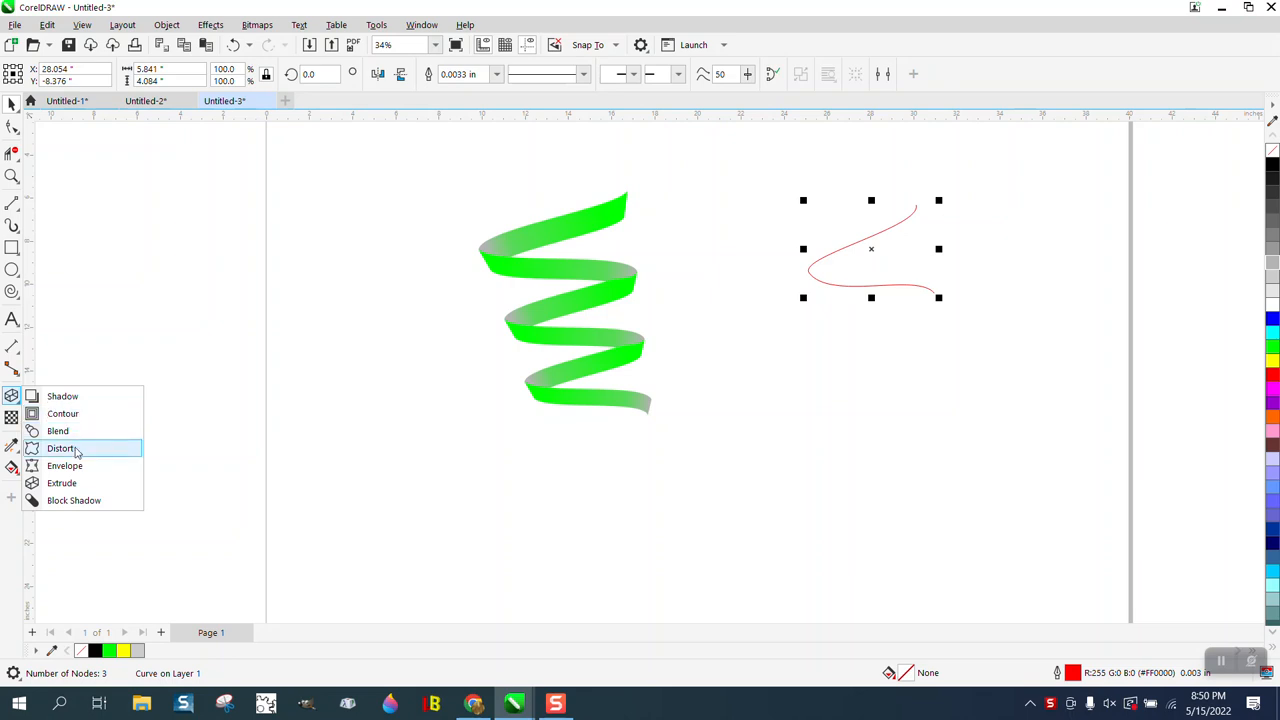
left_click(70, 483)
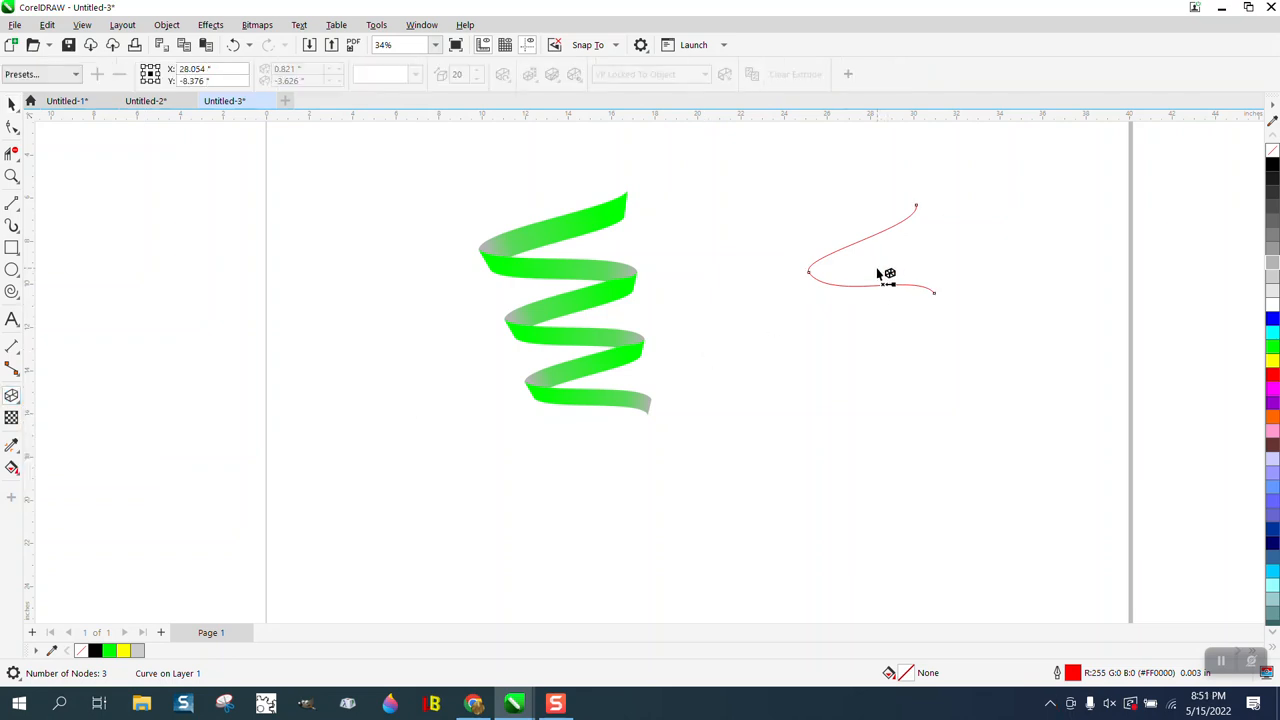
left_click_drag(882, 286, 885, 352)
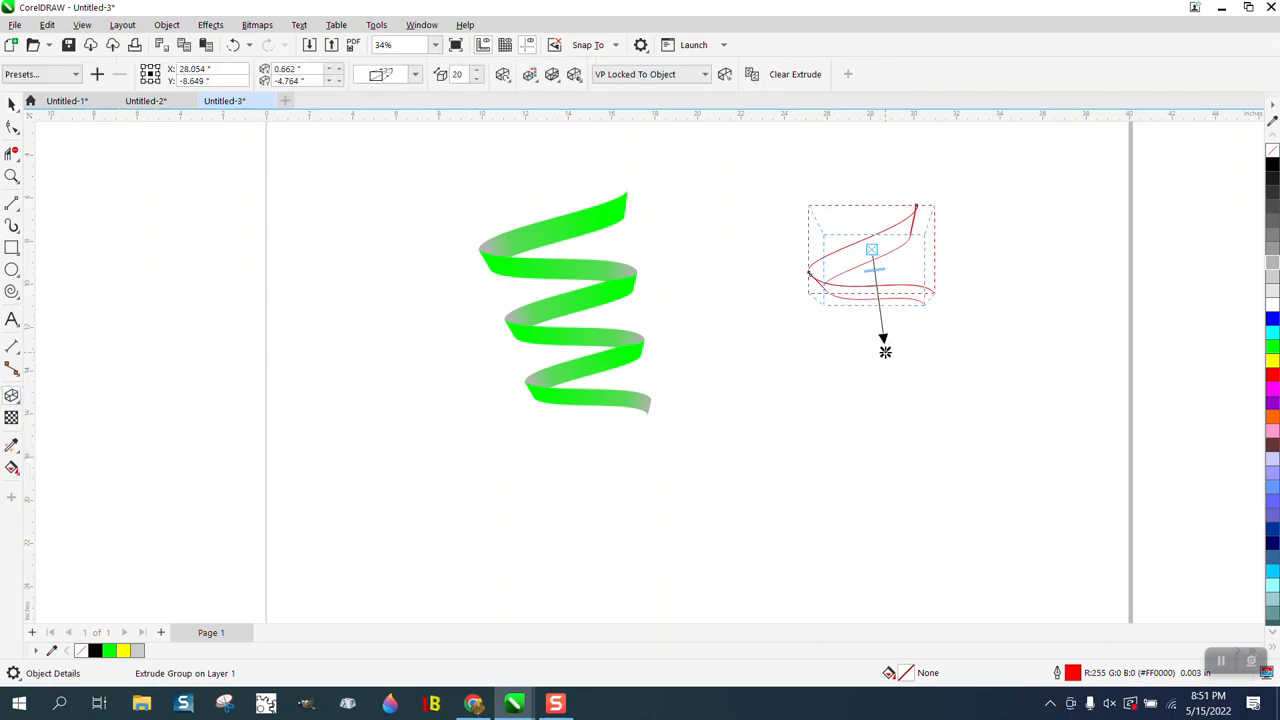
Rotate the extrusion slightly in 3D so the ribbon band appears deeper
left_click(505, 77)
left_click_drag(600, 165, 601, 158)
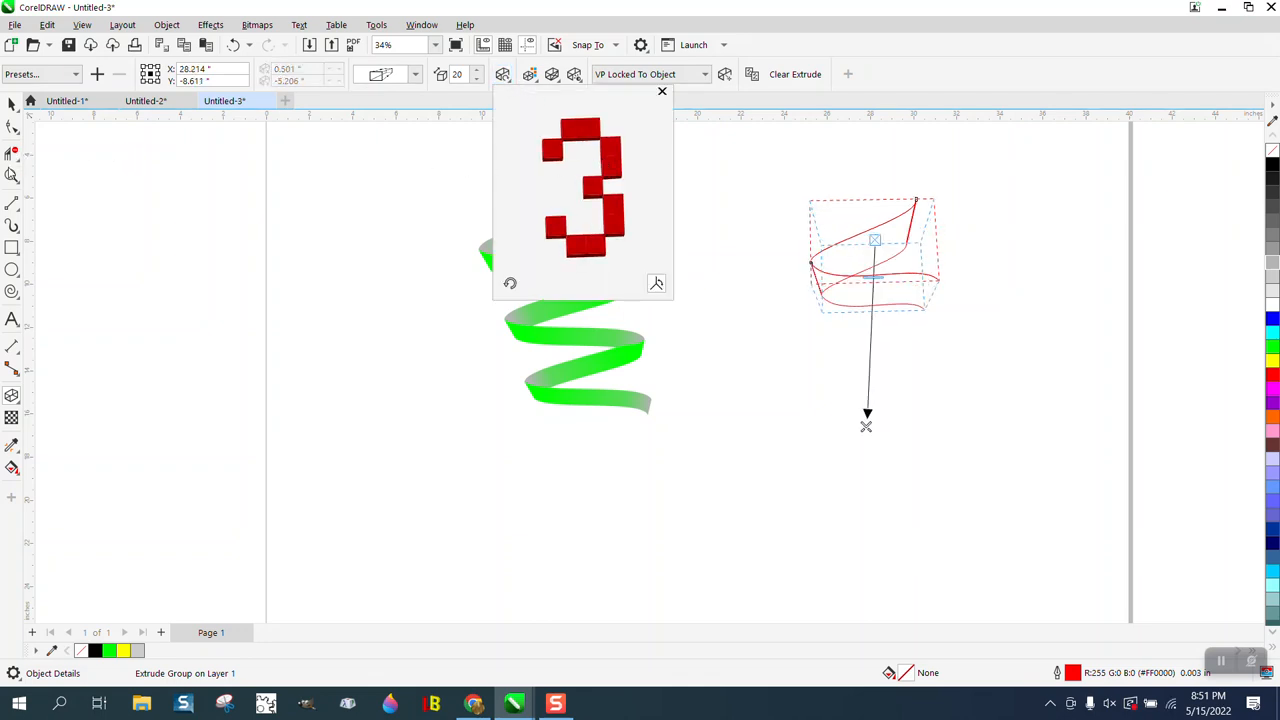
left_click(10, 173)
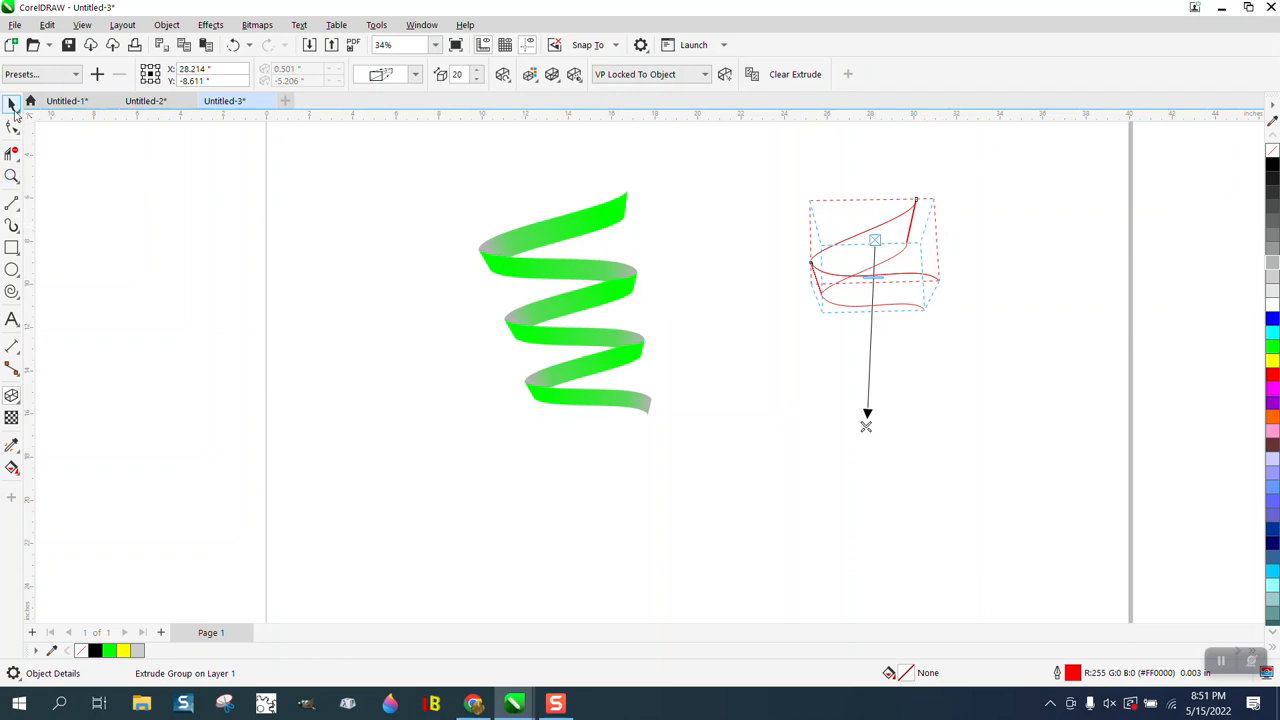
left_click(12, 105)
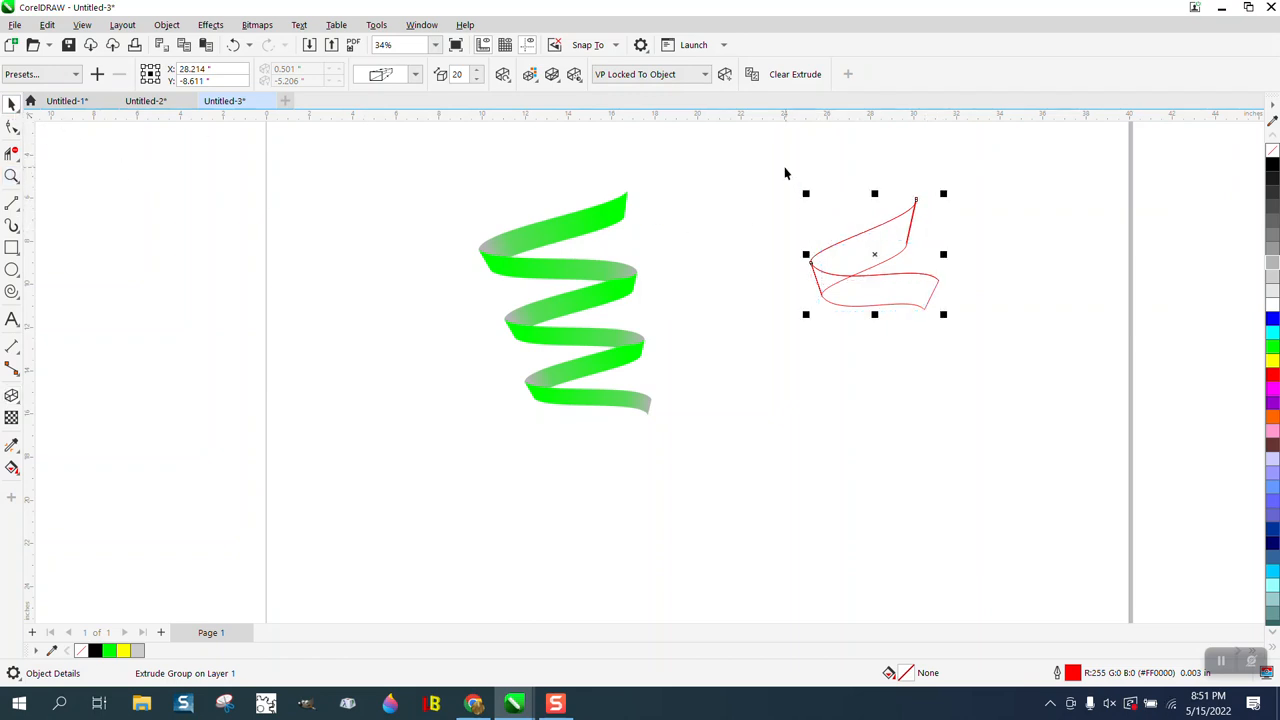
left_click(20, 180)
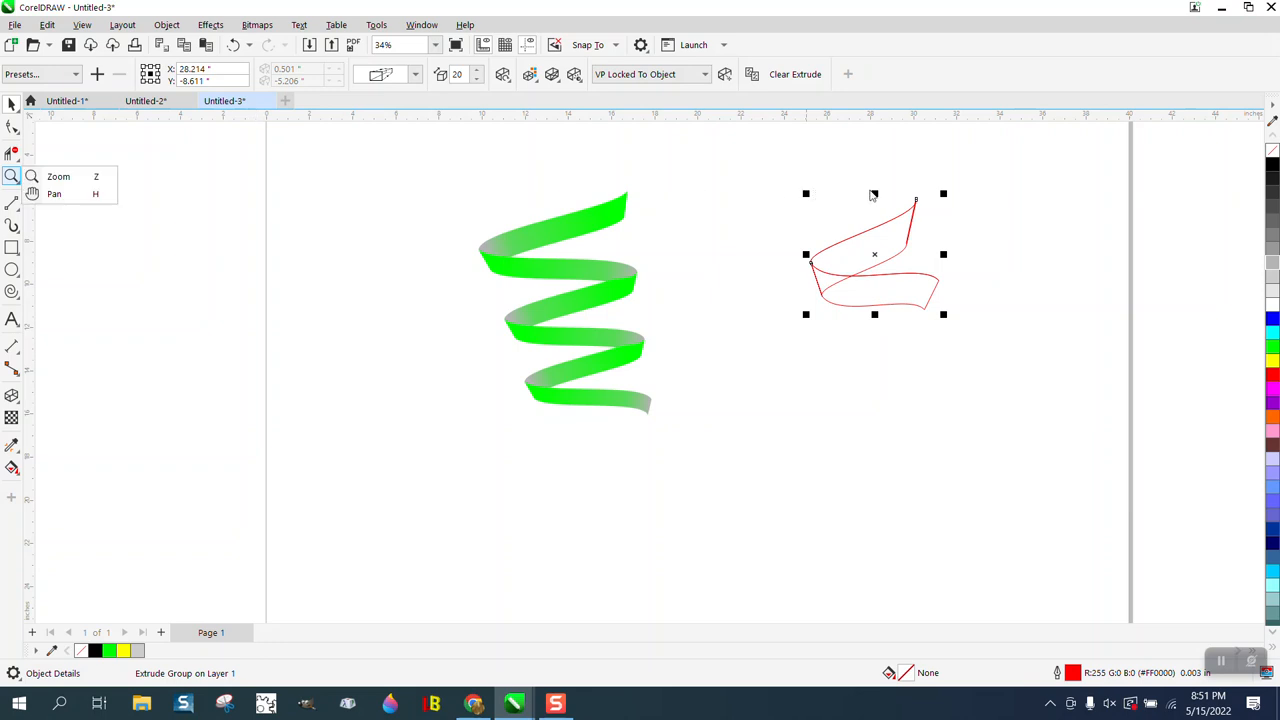
left_click(58, 178)
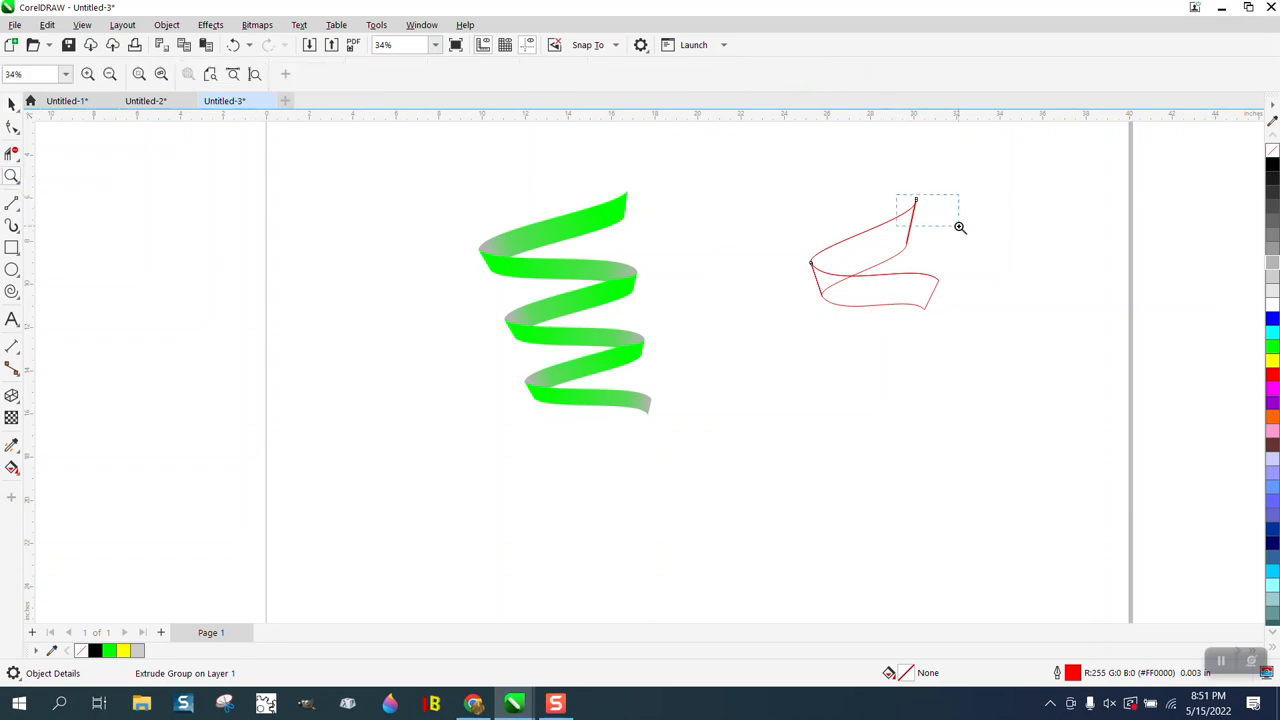
left_click_drag(960, 227, 960, 227)
scroll(480, 235, "down", 3)
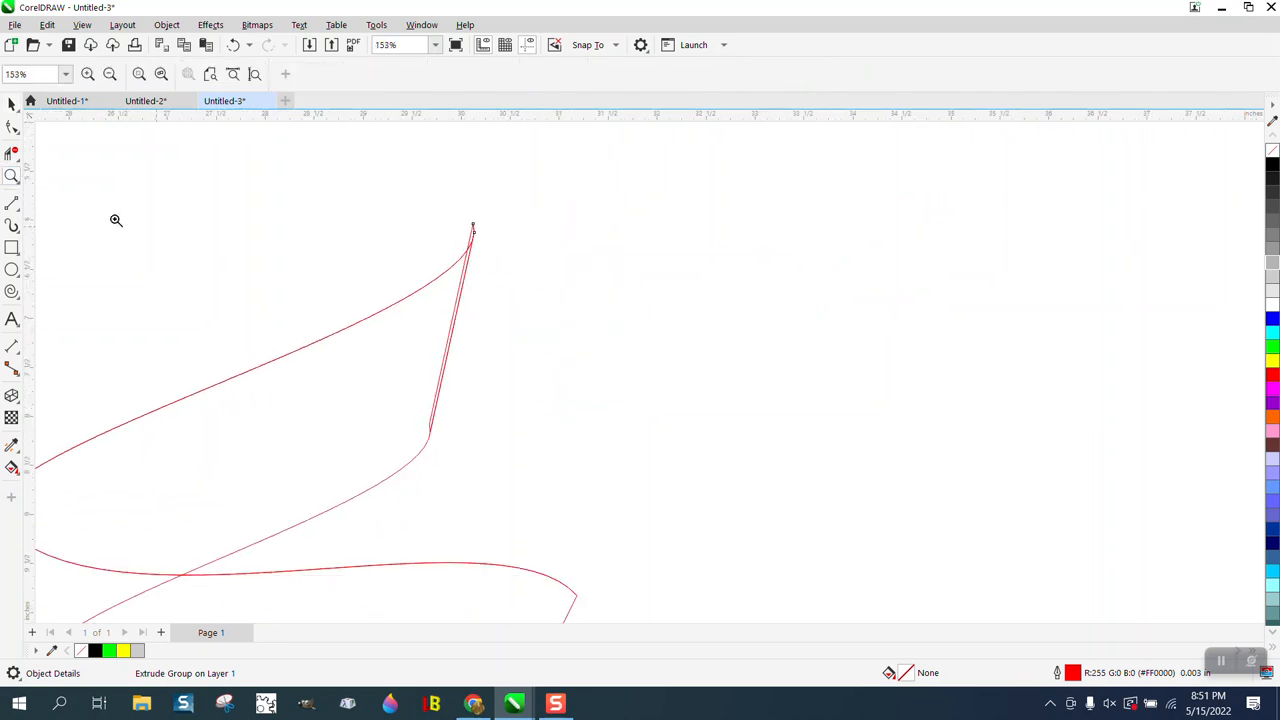
left_click(12, 152)
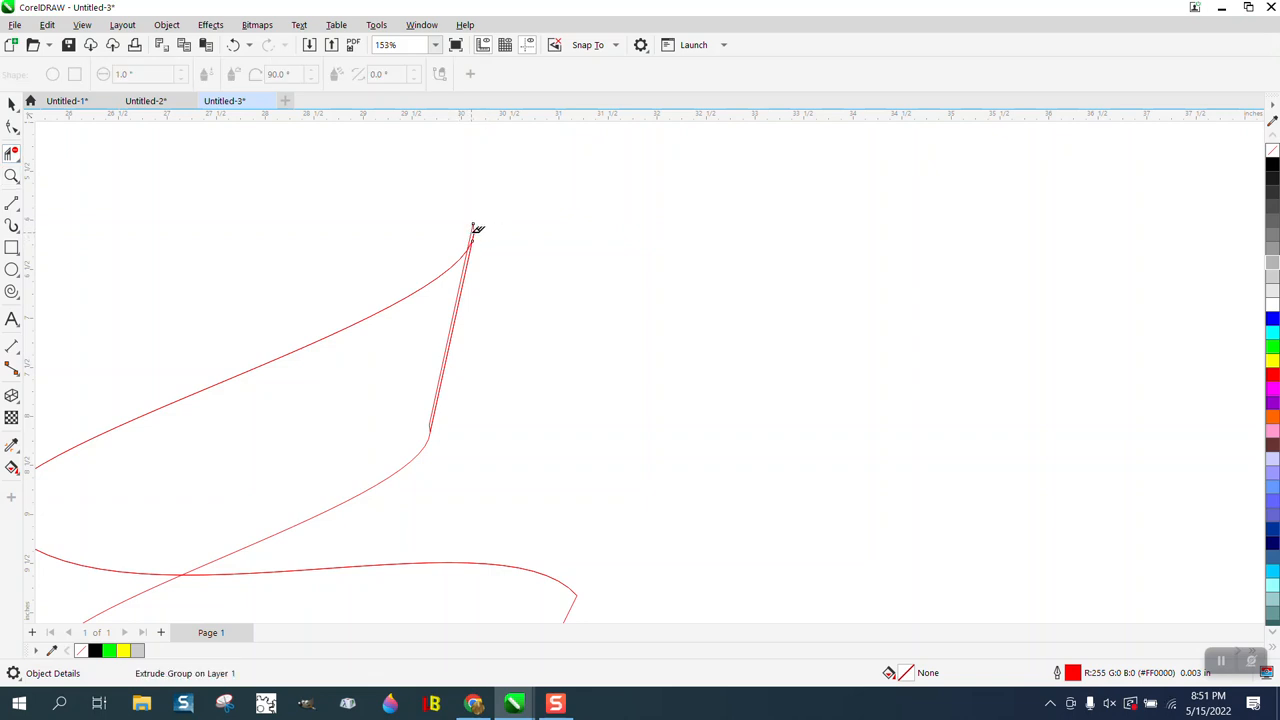
left_click(13, 106)
left_click(67, 101)
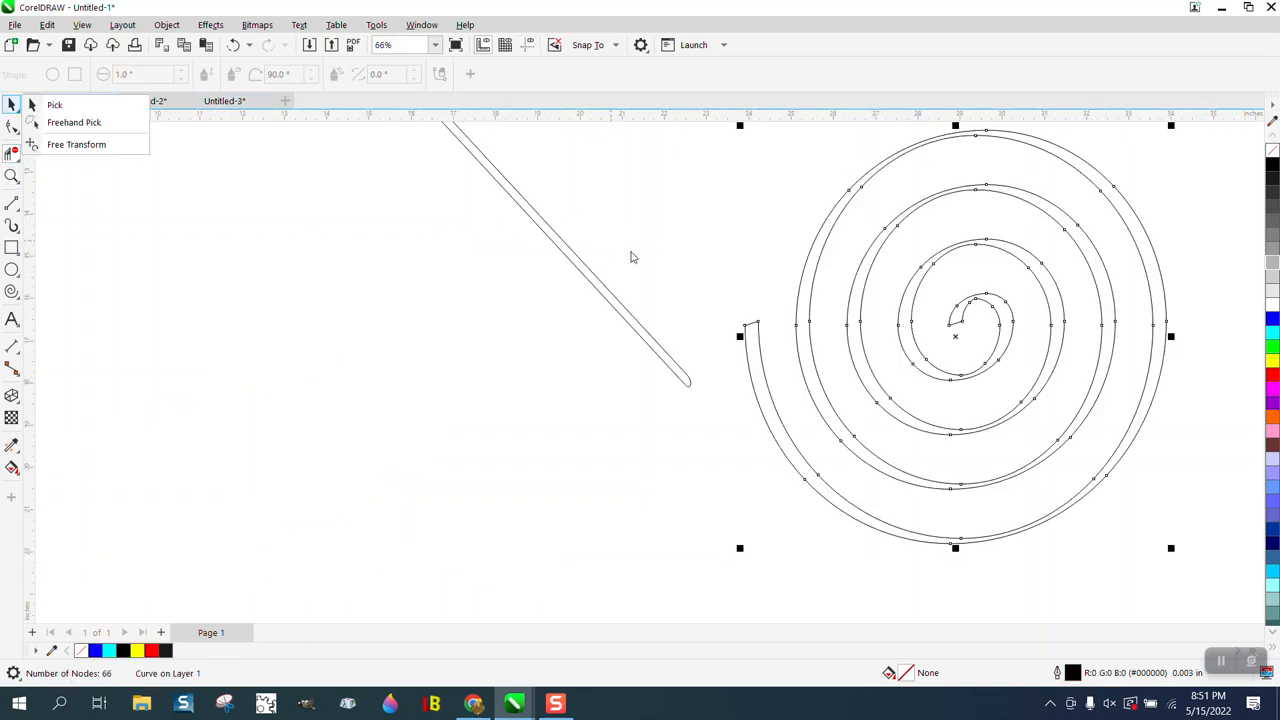
left_click(224, 101)
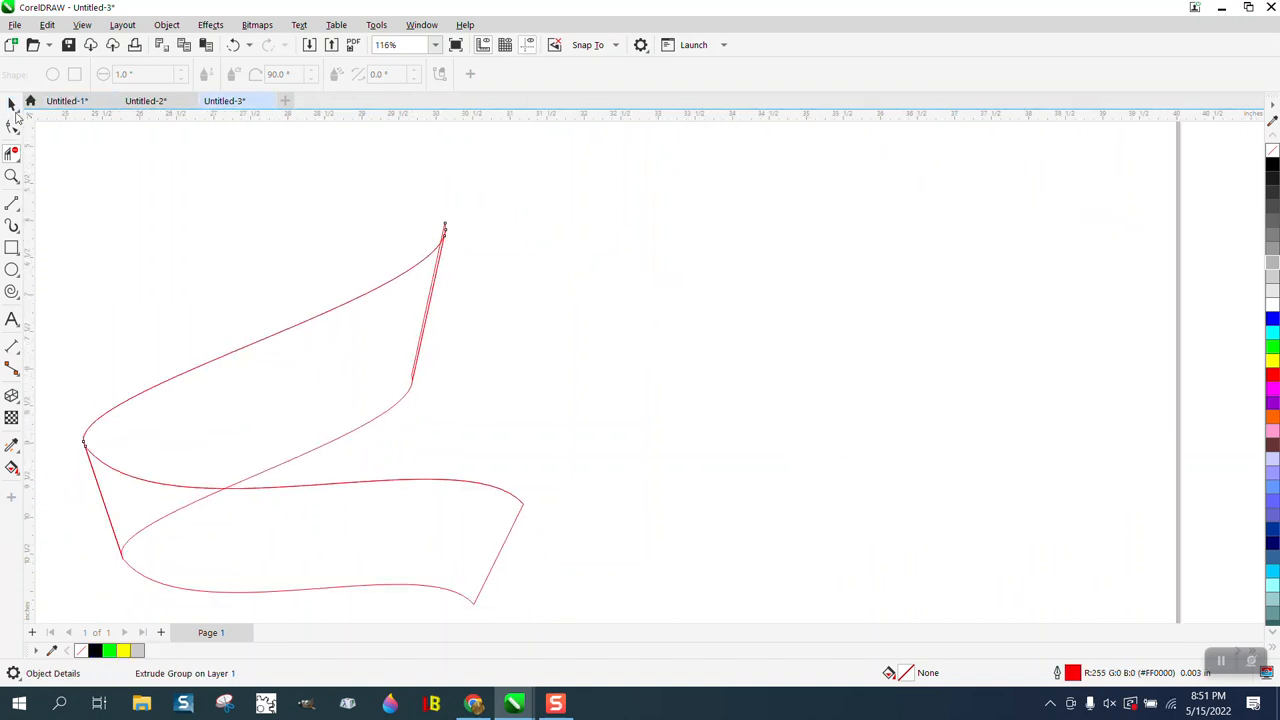
Select the extruded ribbon and break its extrude group apart
left_click(12, 104)
scroll(286, 186, "down", 2)
left_click_drag(104, 203, 531, 453)
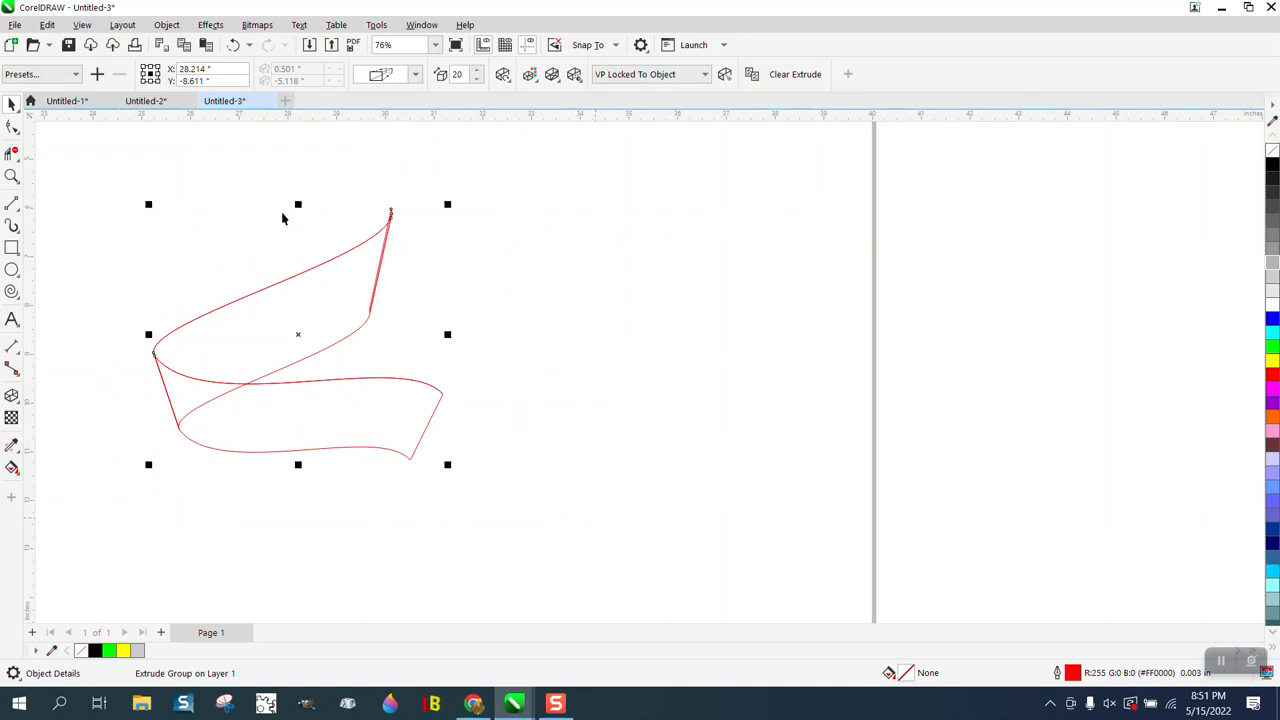
left_click(166, 25)
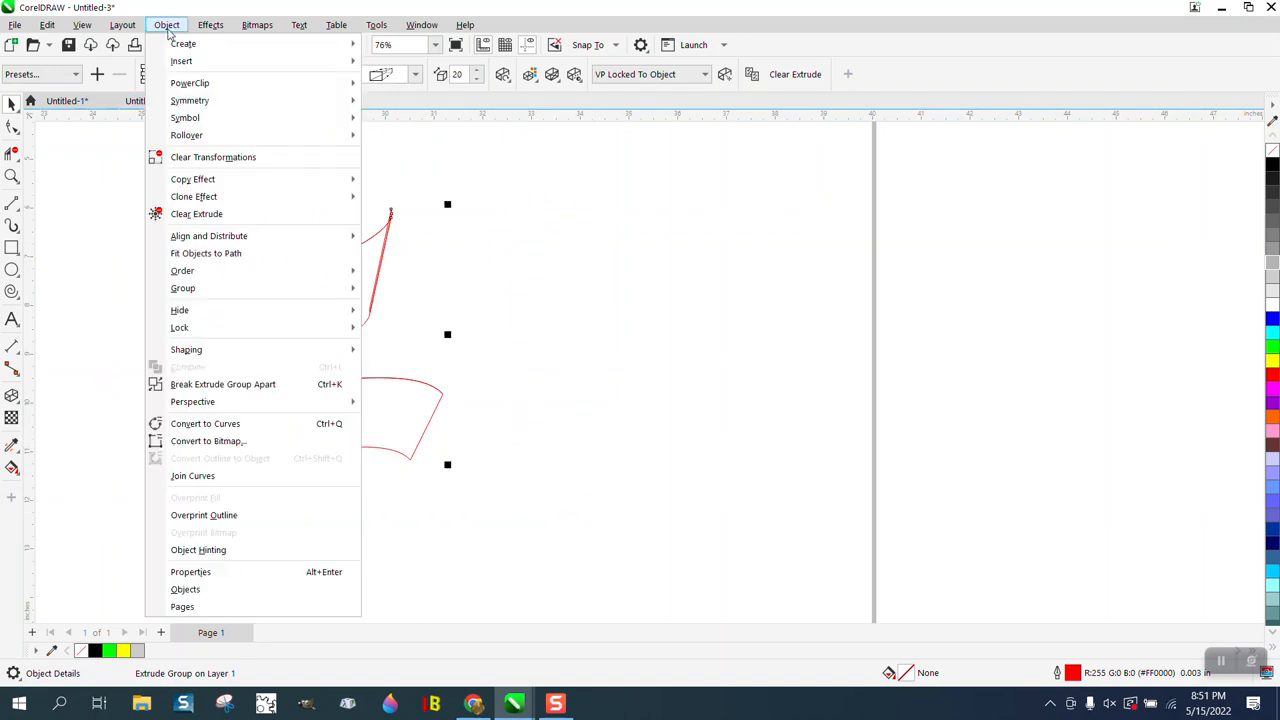
left_click(244, 384)
left_click(470, 342)
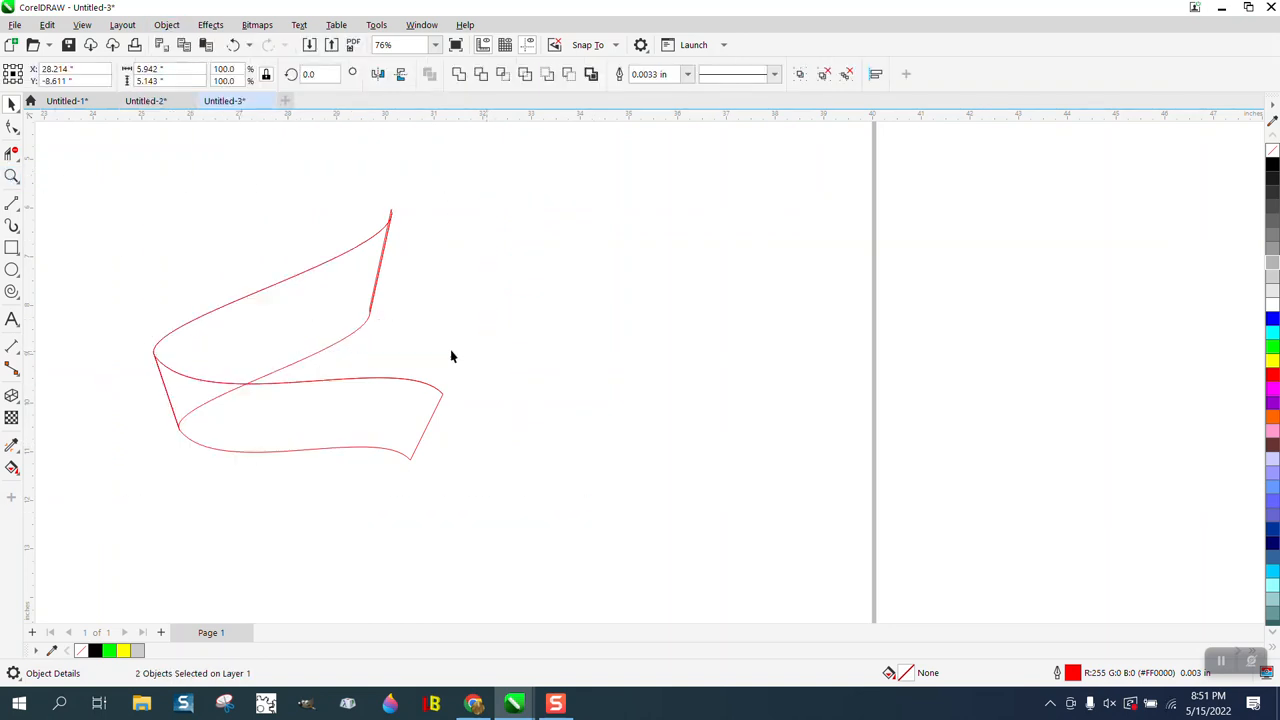
Remove the stray segments at the ribbon's upper tip and the hidden line behind its front band with Virtual Segment Delete
key("z")
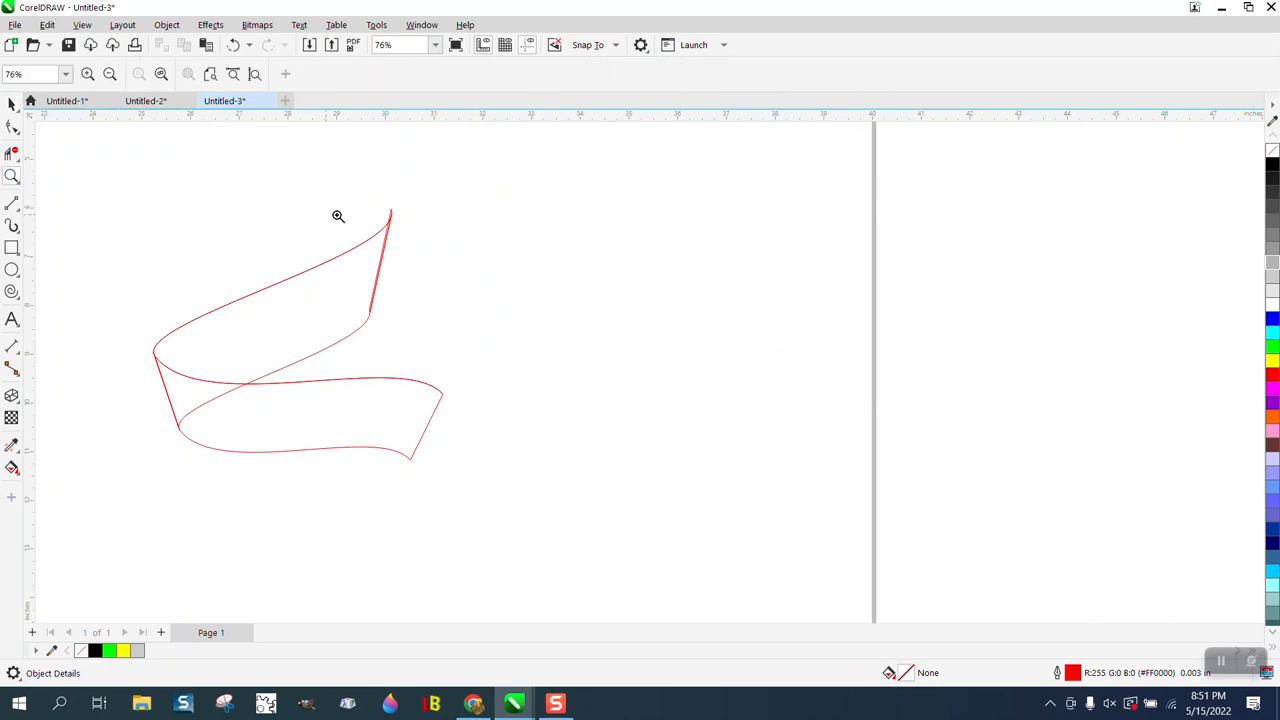
left_click_drag(363, 220, 519, 324)
left_click(12, 152)
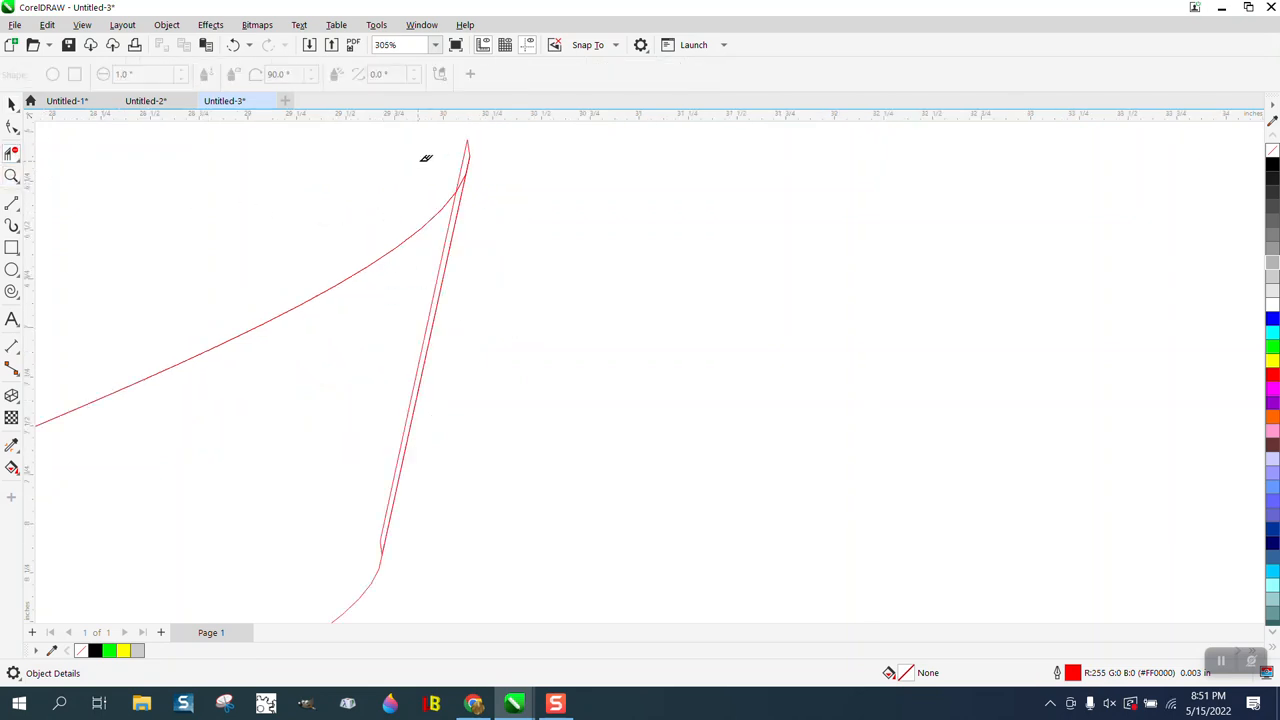
left_click_drag(462, 155, 469, 223)
scroll(540, 180, "down", 4)
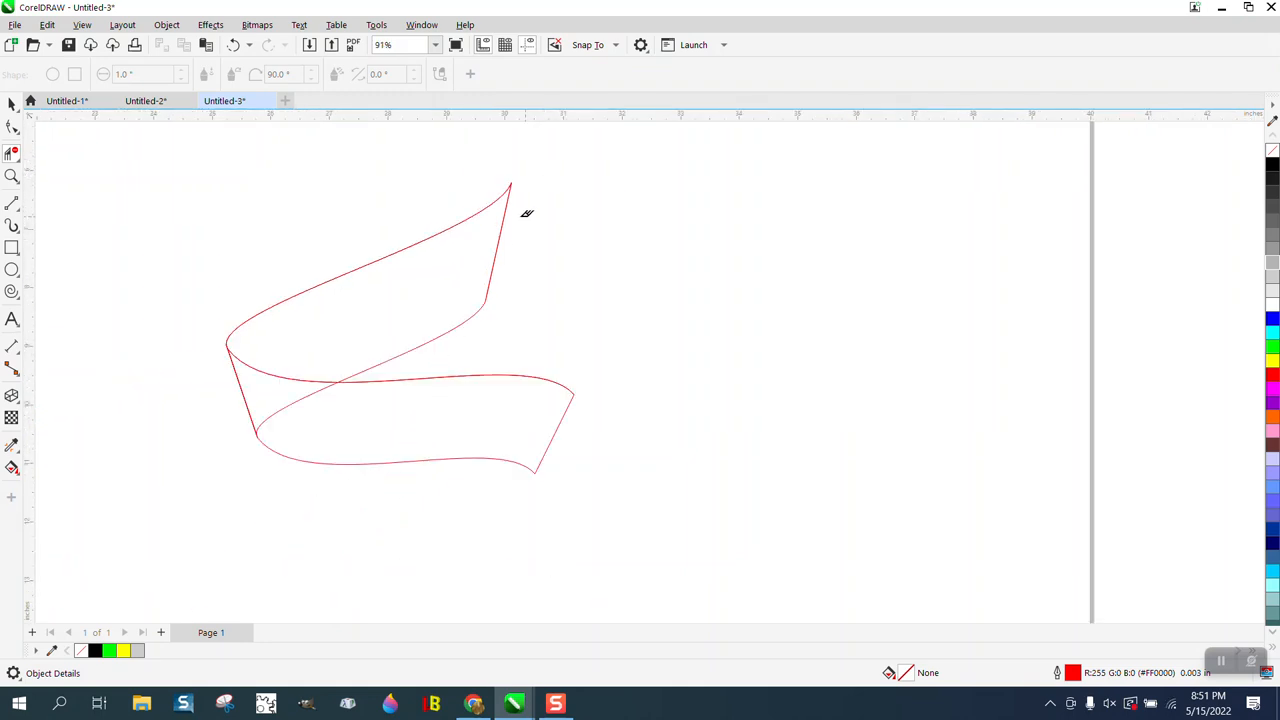
scroll(270, 275, "down", 2)
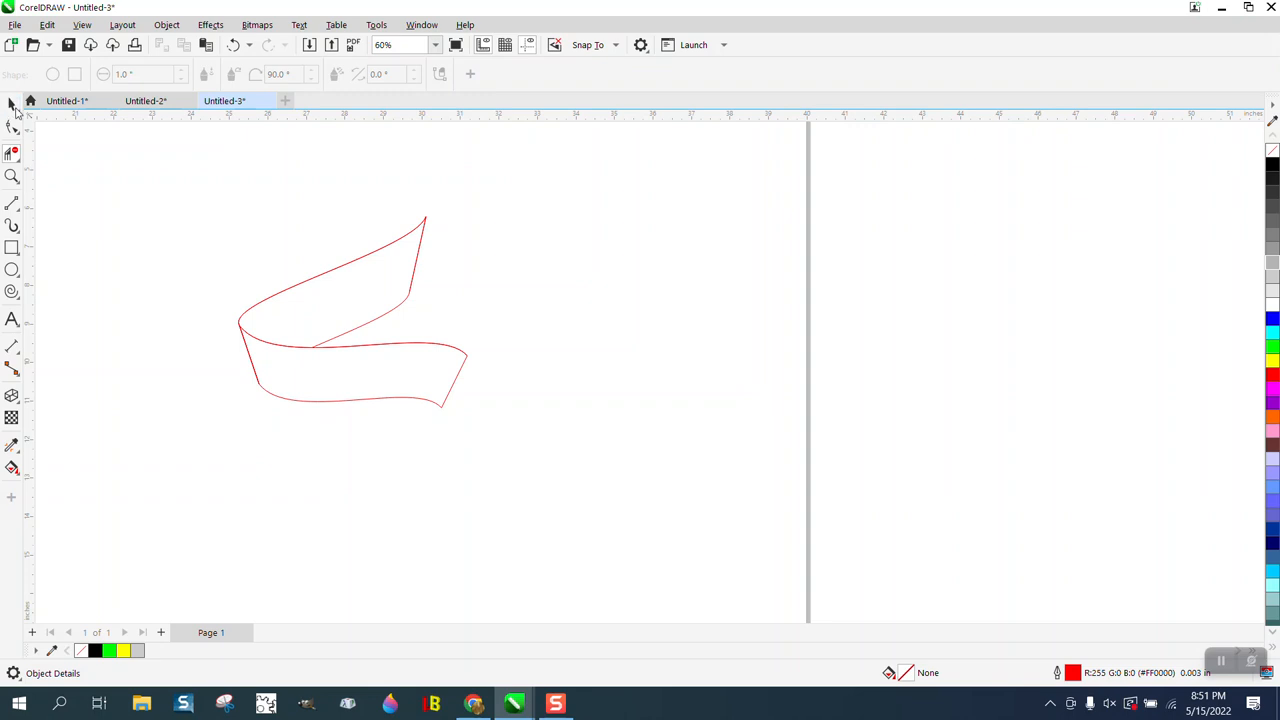
Duplicate the whole ribbon, placing the copy's upper tip on the end node of the original's lower band
left_click(12, 104)
left_click_drag(539, 437, 542, 437)
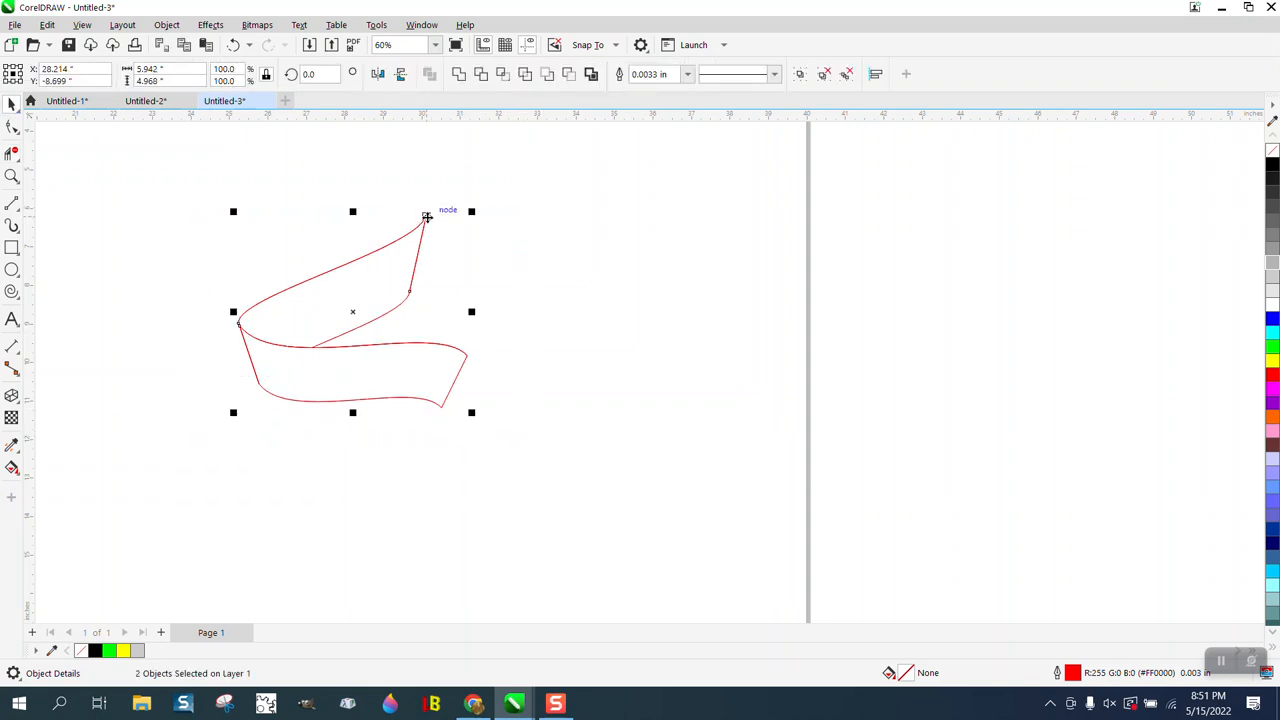
left_click_drag(426, 217, 472, 358)
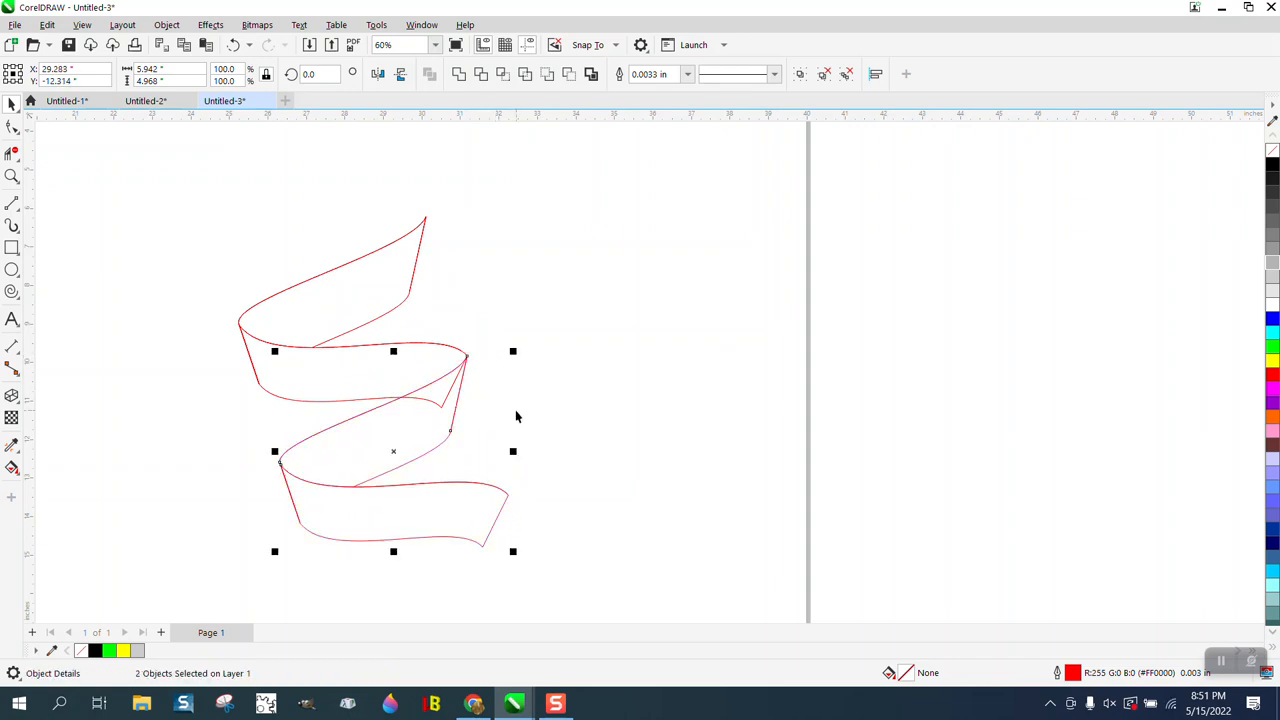
Scale the copied ribbon's group to 84.9% and move it clear below the original ribbon
left_click(506, 545)
left_click(491, 537)
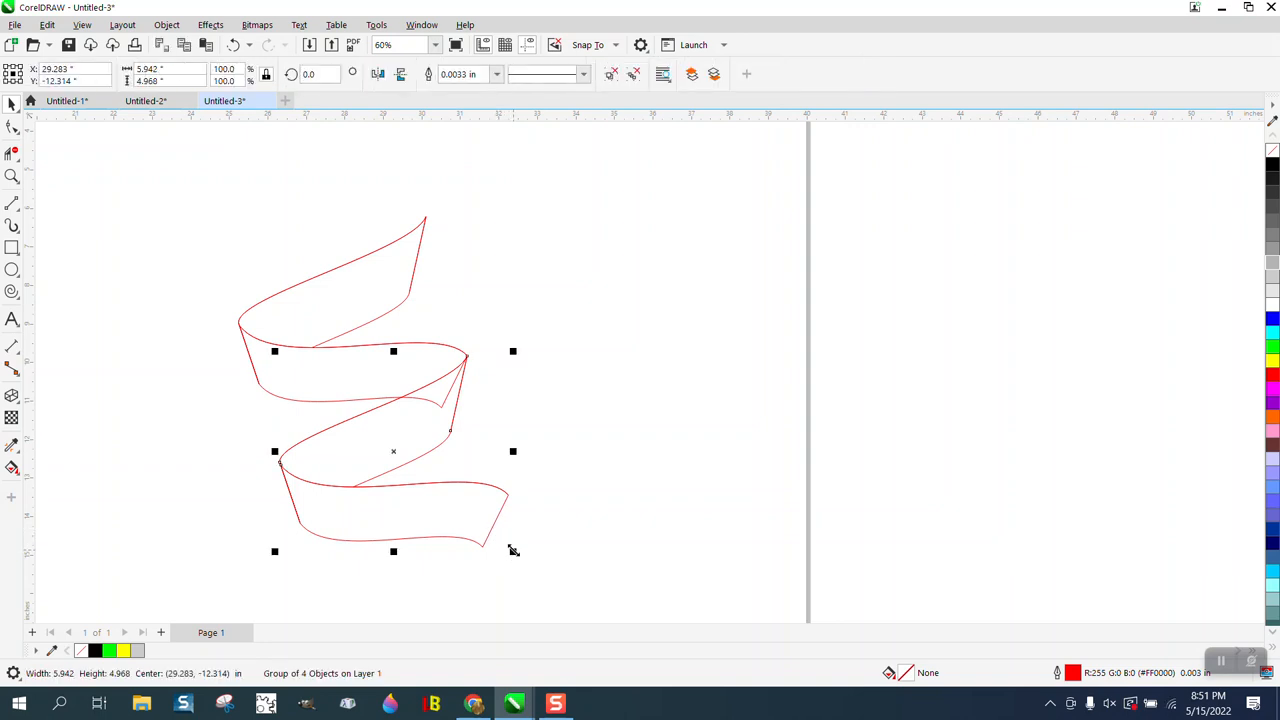
left_click_drag(511, 549, 476, 522)
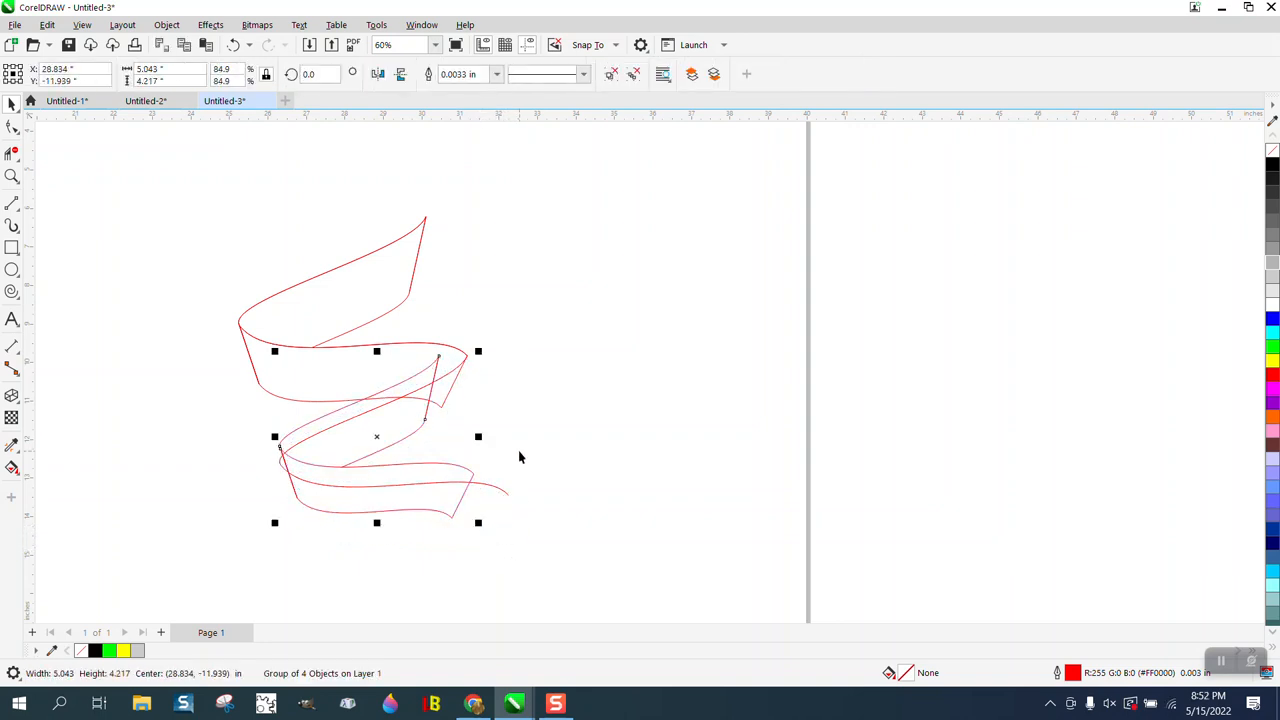
left_click_drag(440, 355, 544, 455)
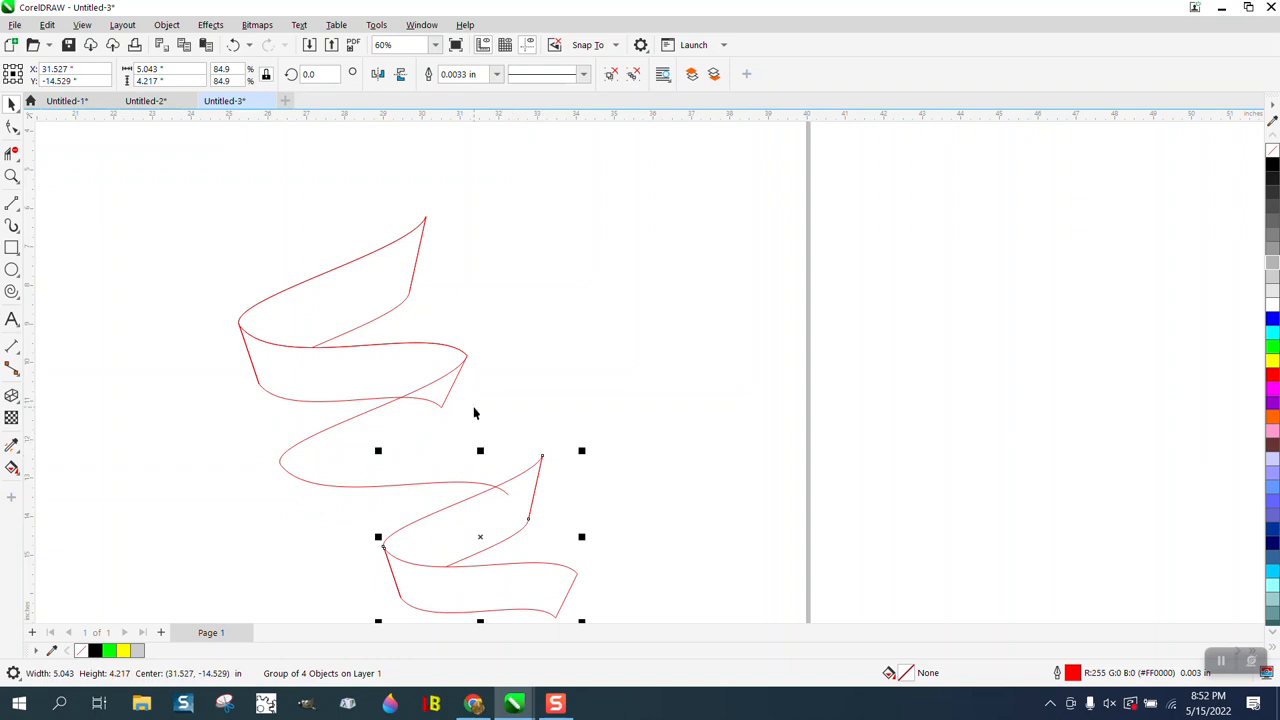
Delete the leftover full-size curve and snap the scaled ribbon's upper tip to the end node of the original's lower band
left_click(384, 405)
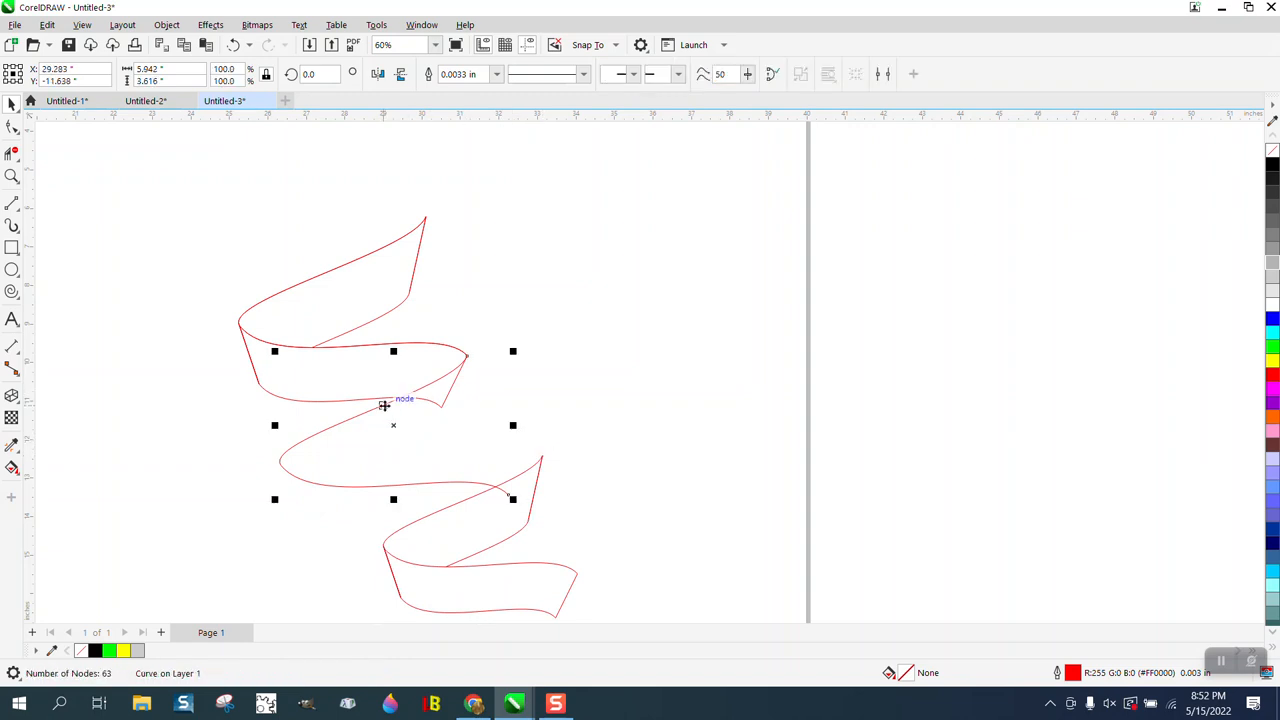
key("Delete")
left_click_drag(543, 463, 465, 360)
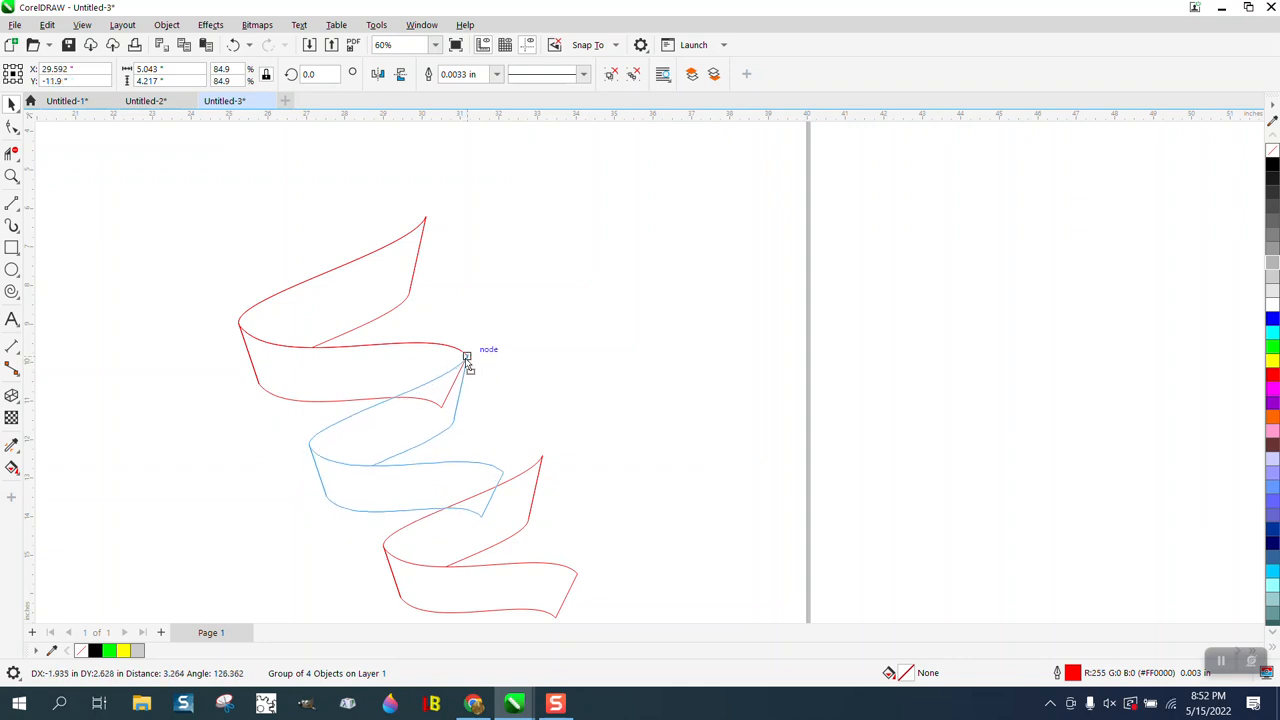
Trim away the overlapping line segments where the two ribbon sections join with Virtual Segment Delete
left_click(12, 153)
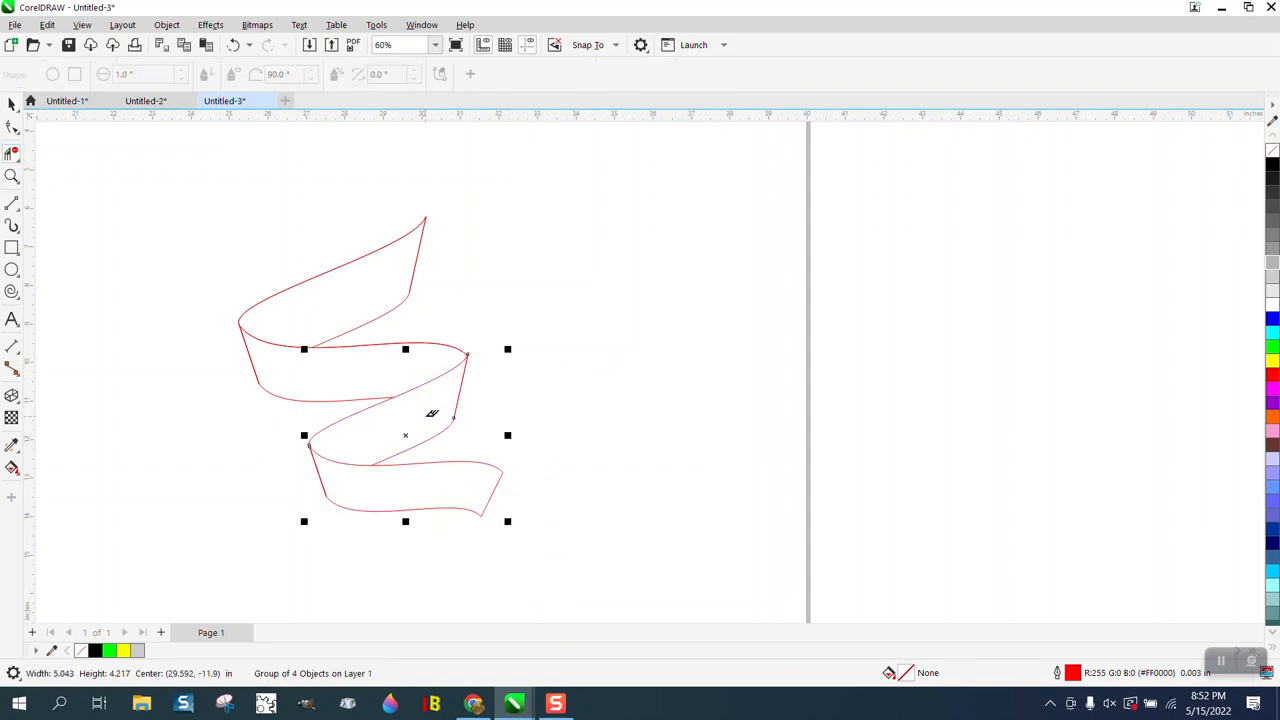
scroll(417, 380, "down", 2)
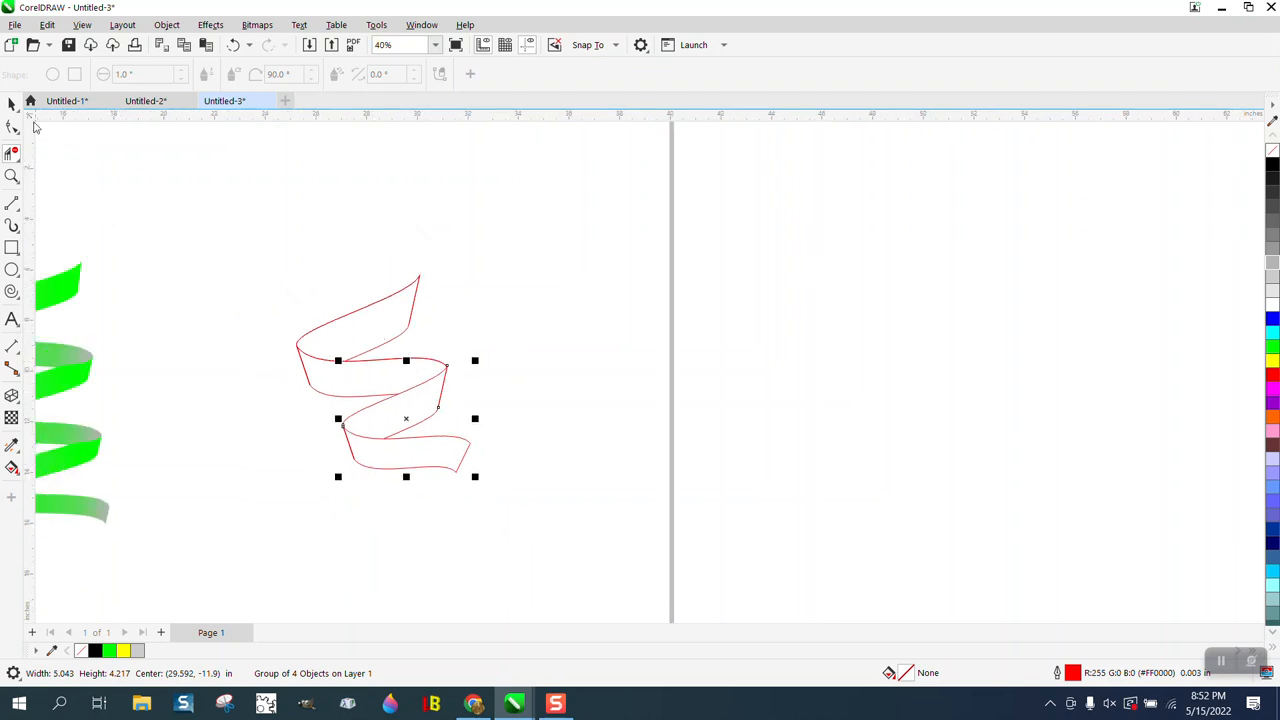
Create a 73.7% scale copy of the lower ribbon group and place its upper tip near the end of the original's lowest band
left_click(12, 104)
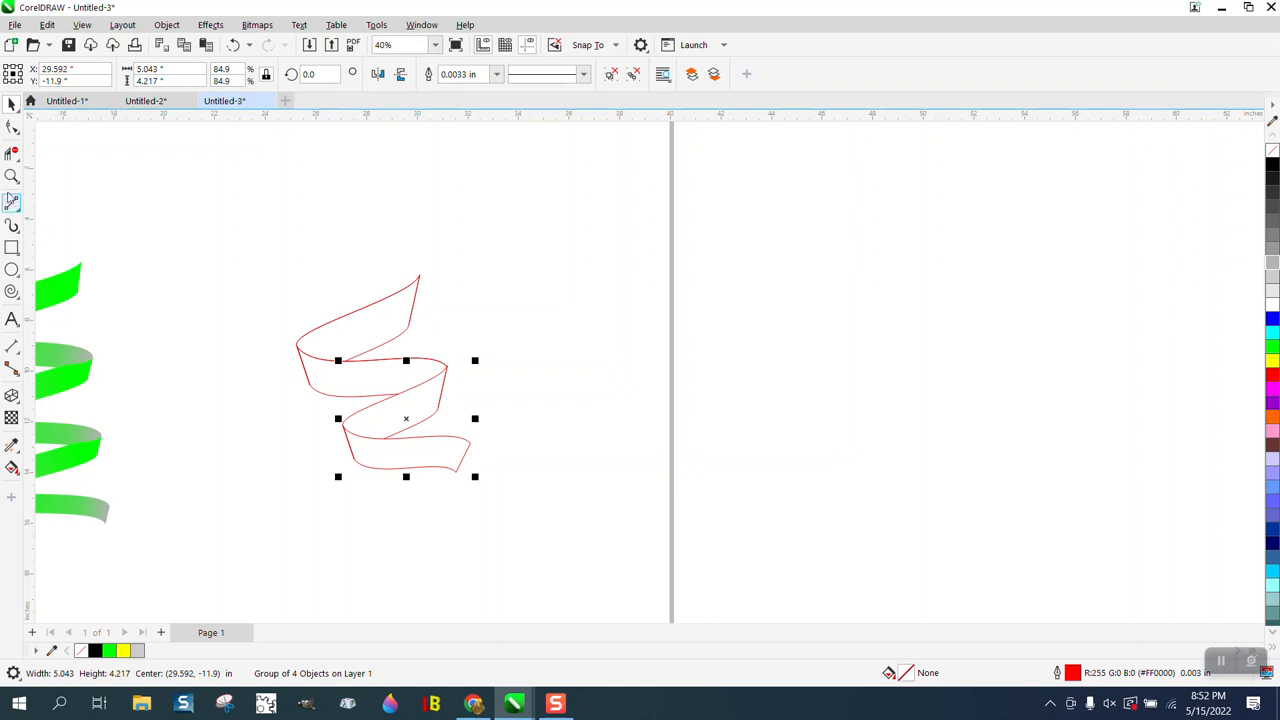
left_click(12, 176)
scroll(212, 458, "up", 1)
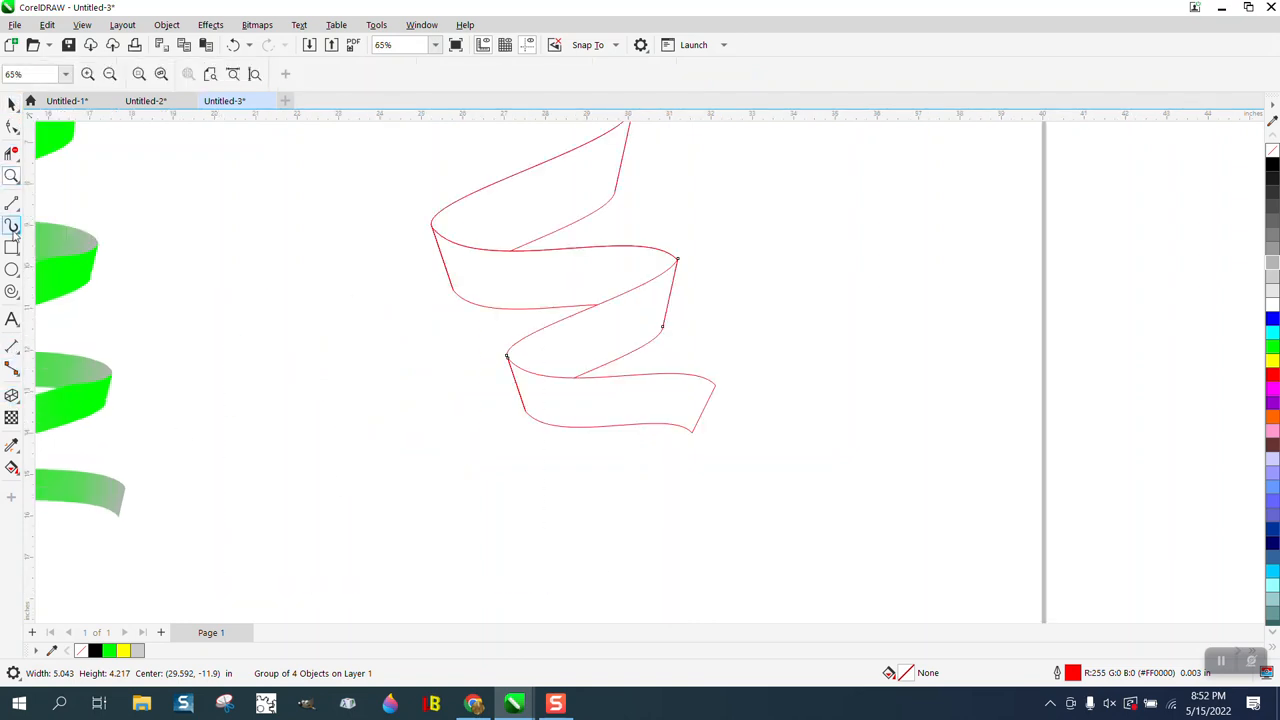
left_click(12, 104)
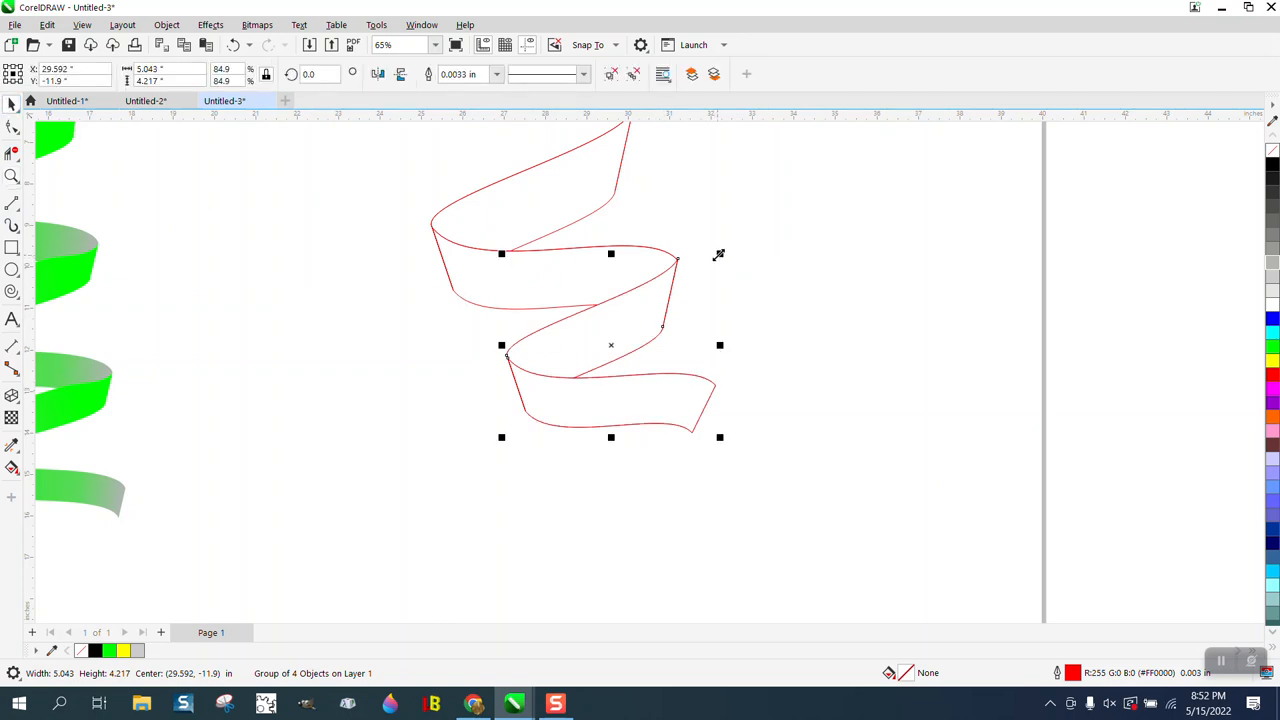
left_click_drag(718, 254, 723, 311)
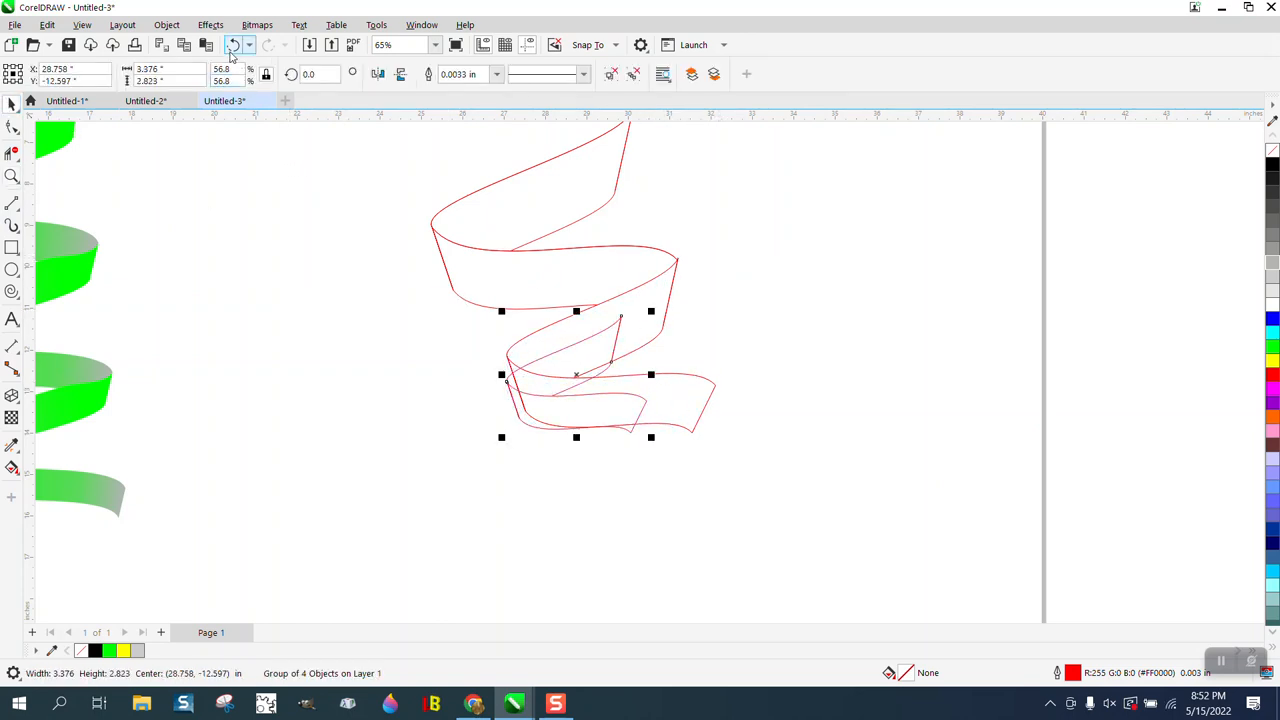
left_click(232, 45)
left_click_drag(723, 254, 720, 276)
left_click_drag(600, 358, 646, 464)
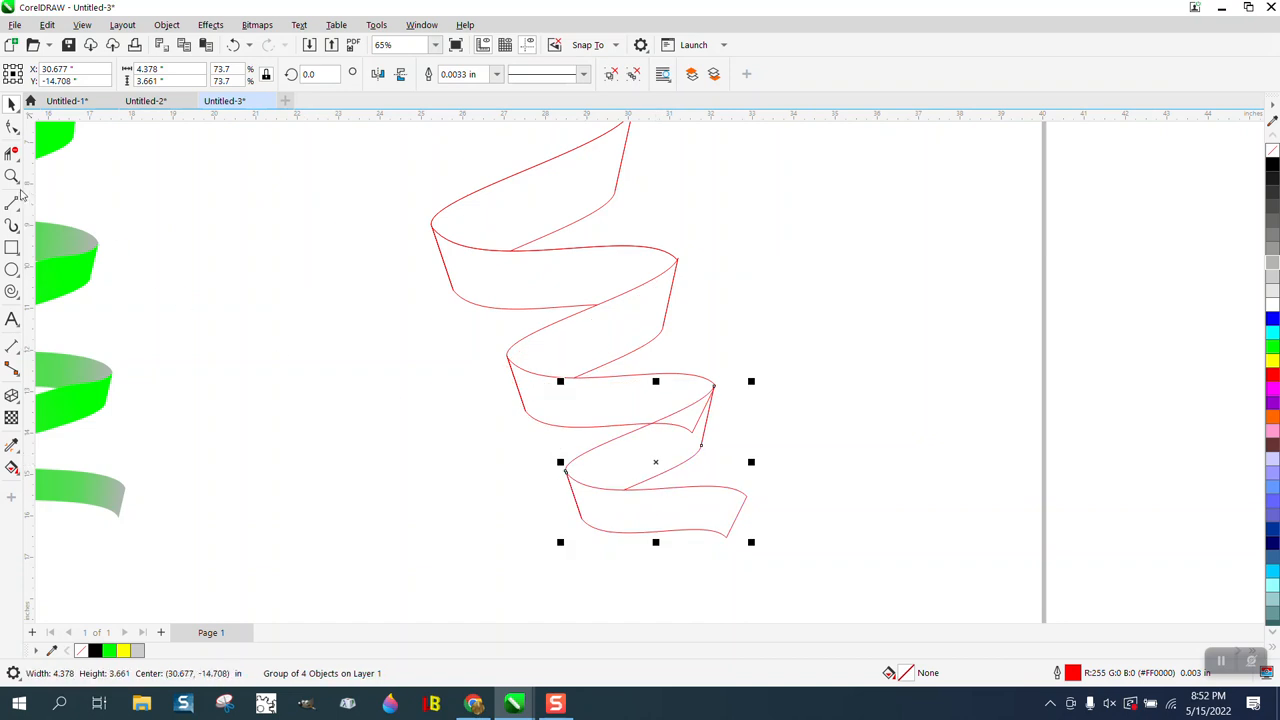
Snap the upper tip of the smallest ribbon copy exactly onto the end node of the band above it
key("z")
left_click_drag(649, 364, 782, 456)
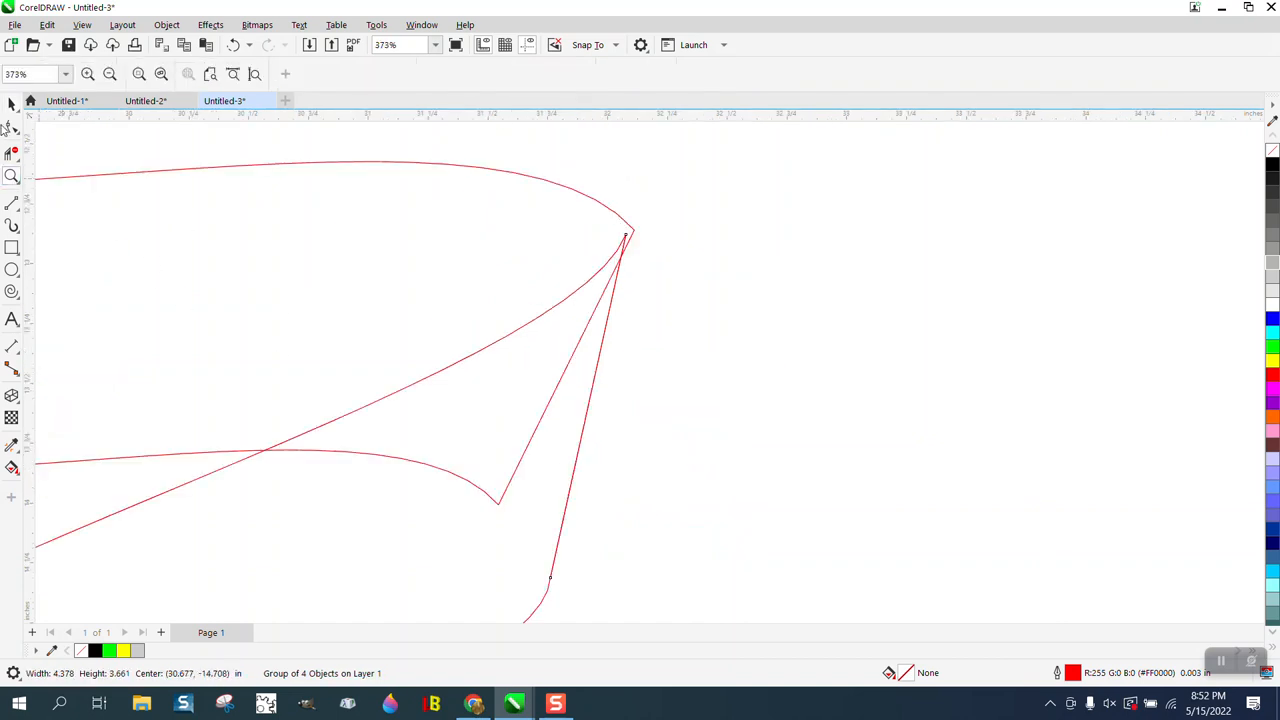
left_click(11, 103)
left_click_drag(626, 234, 633, 231)
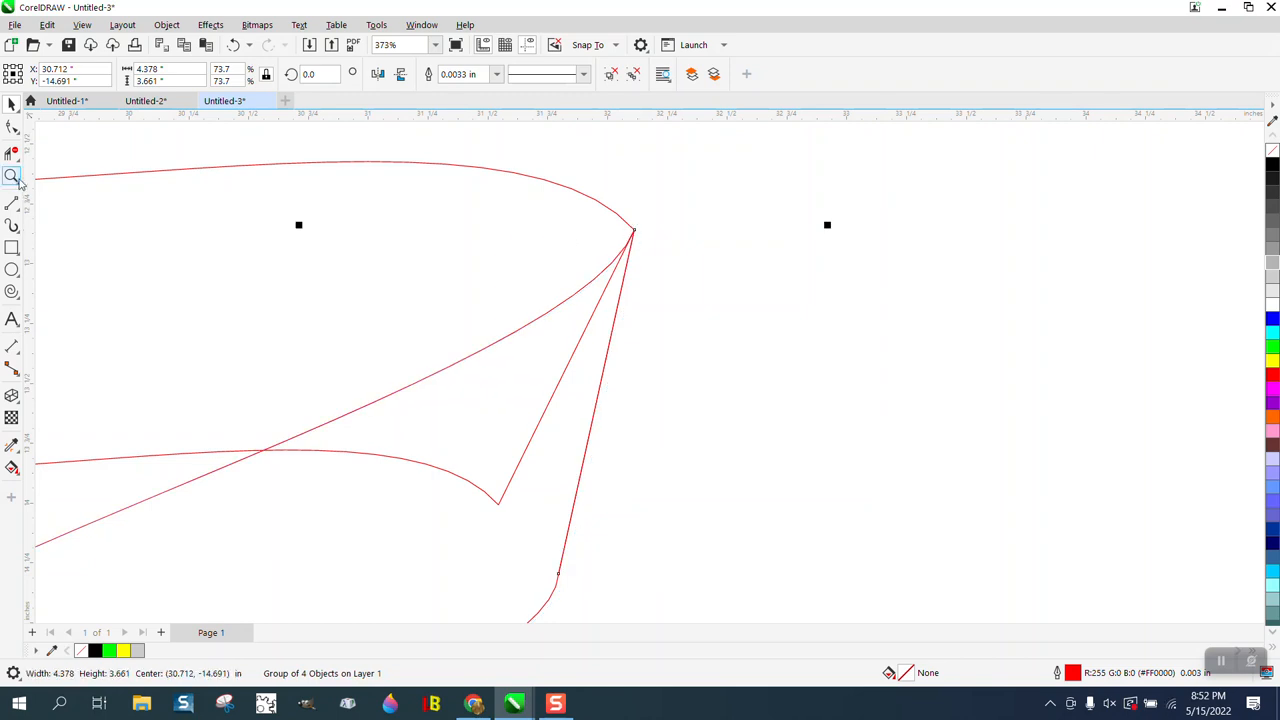
Trim away the overlapping line segments at the new ribbon joint with Virtual Segment Delete
scroll(137, 188, "down", 2)
left_click(13, 157)
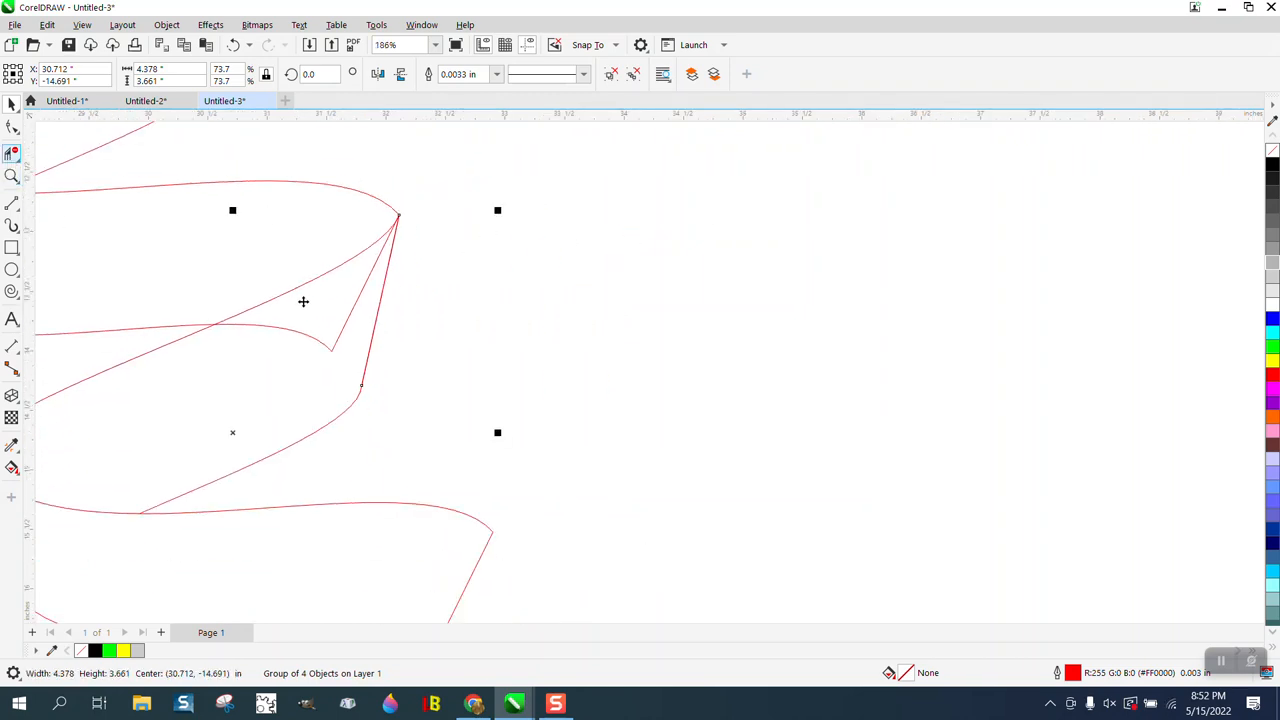
left_click(15, 179)
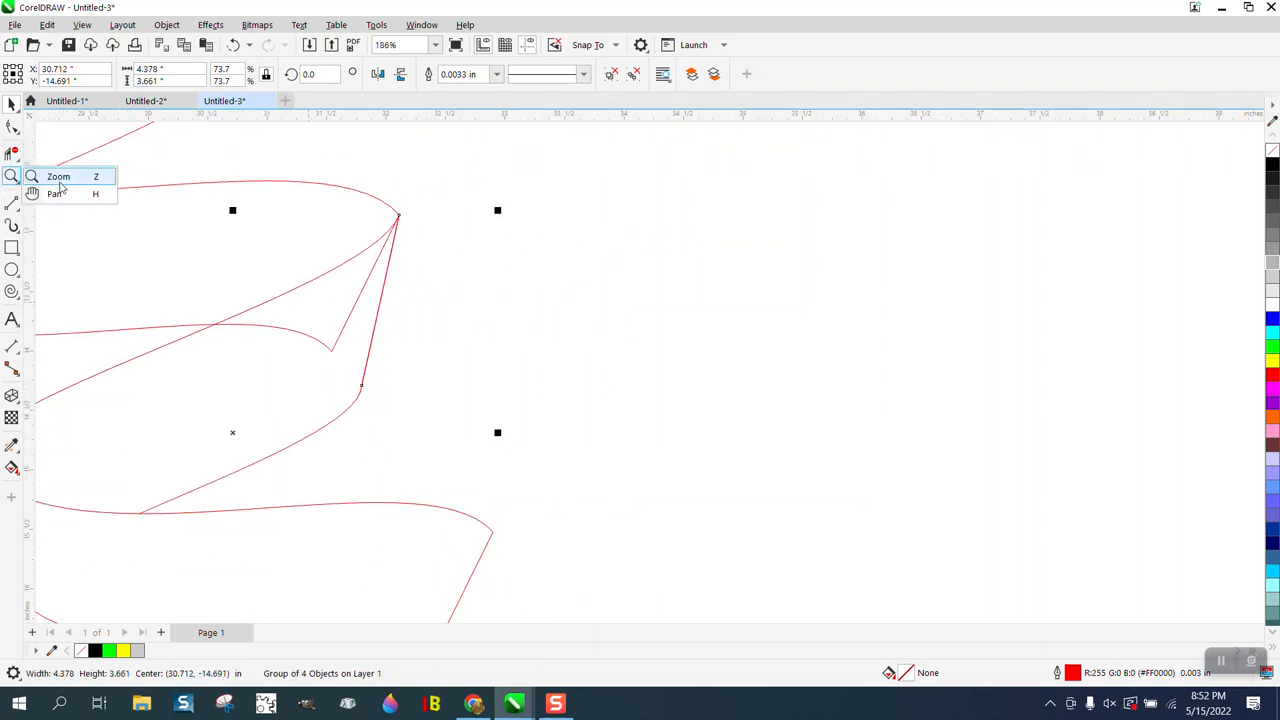
left_click(12, 157)
left_click(80, 174)
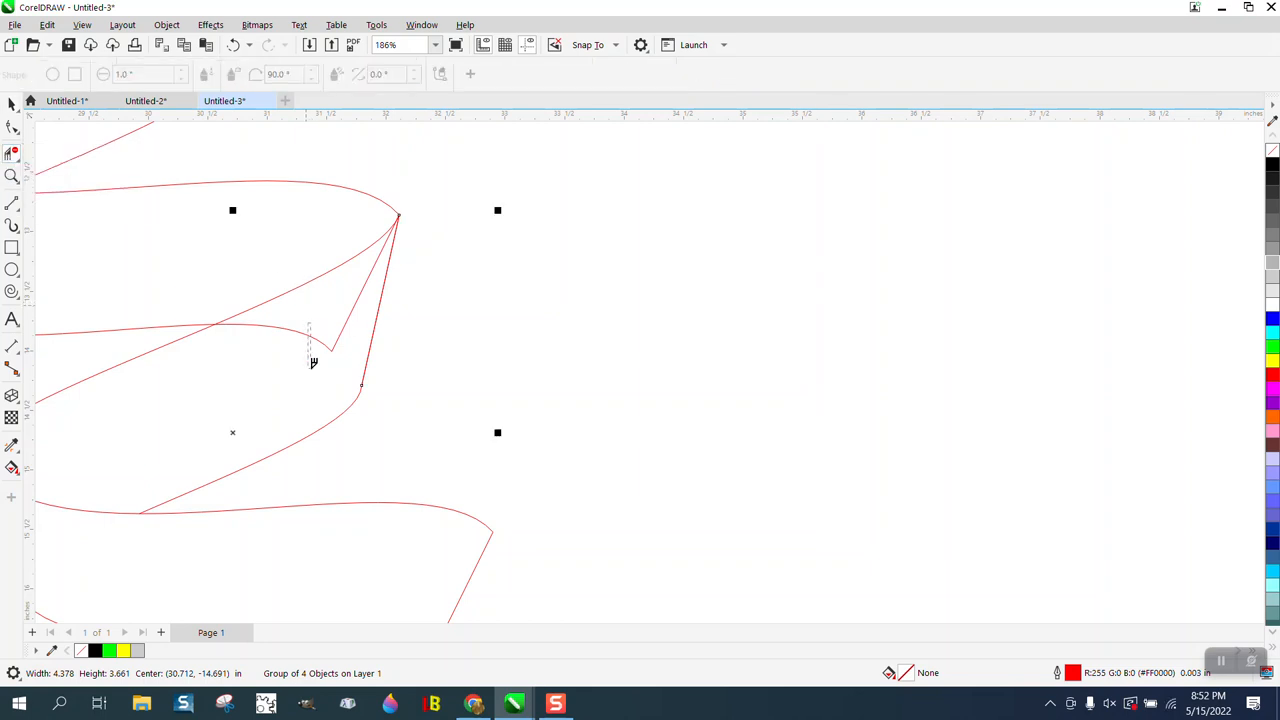
scroll(430, 300, "down", 2)
scroll(453, 291, "down", 3)
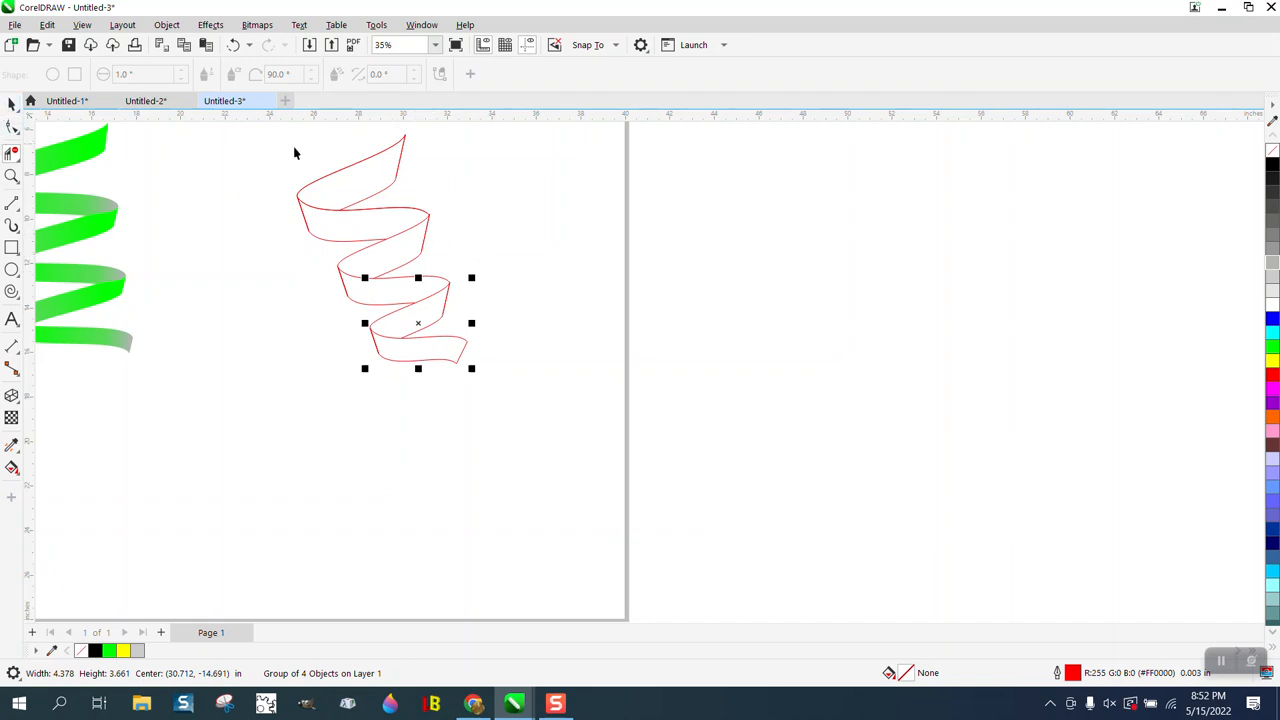
Set the nudge distance to 7 inches, Smart Fill the top ribbon band green without an outline, and nudge the filled shape right
left_click_drag(271, 143, 569, 409)
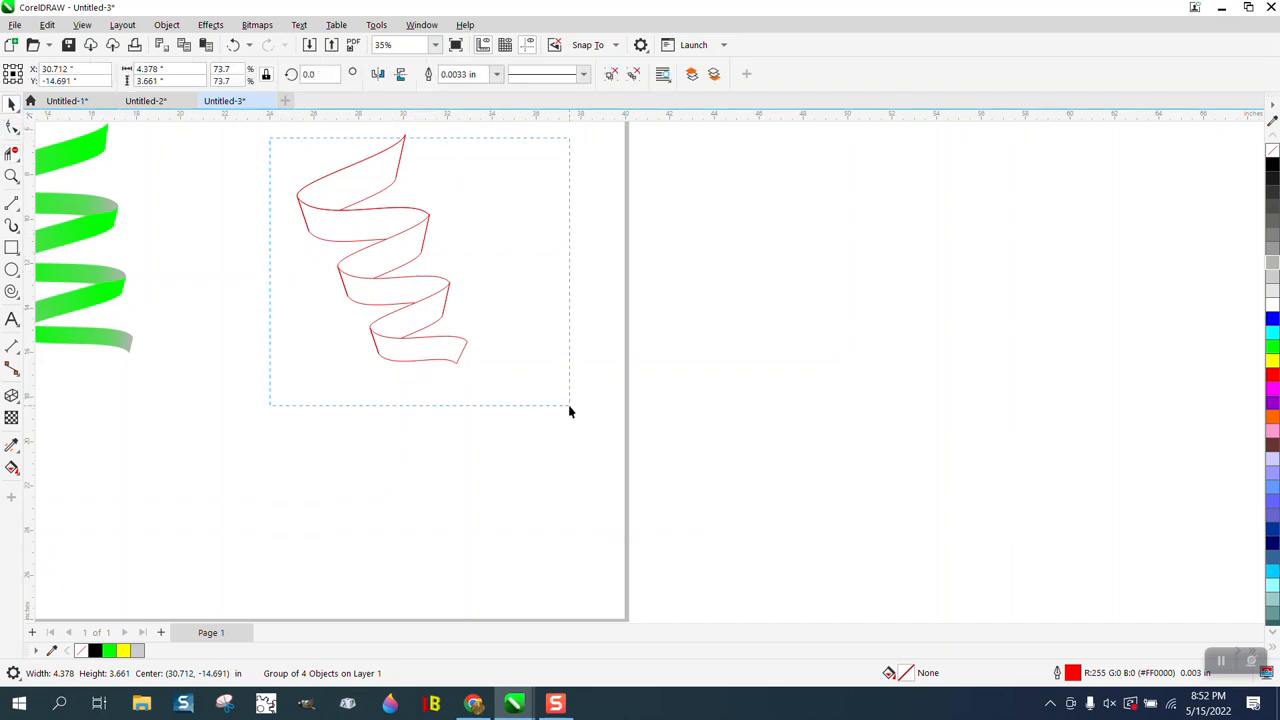
left_click(238, 261)
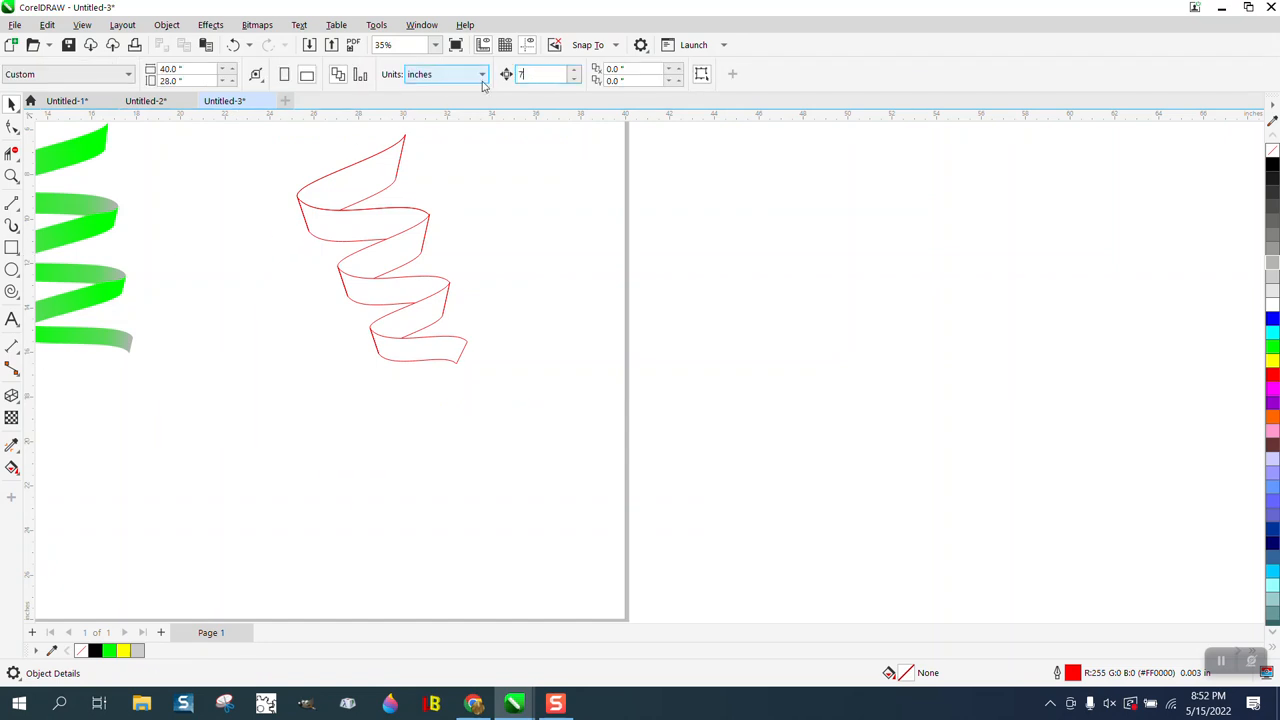
left_click(12, 467)
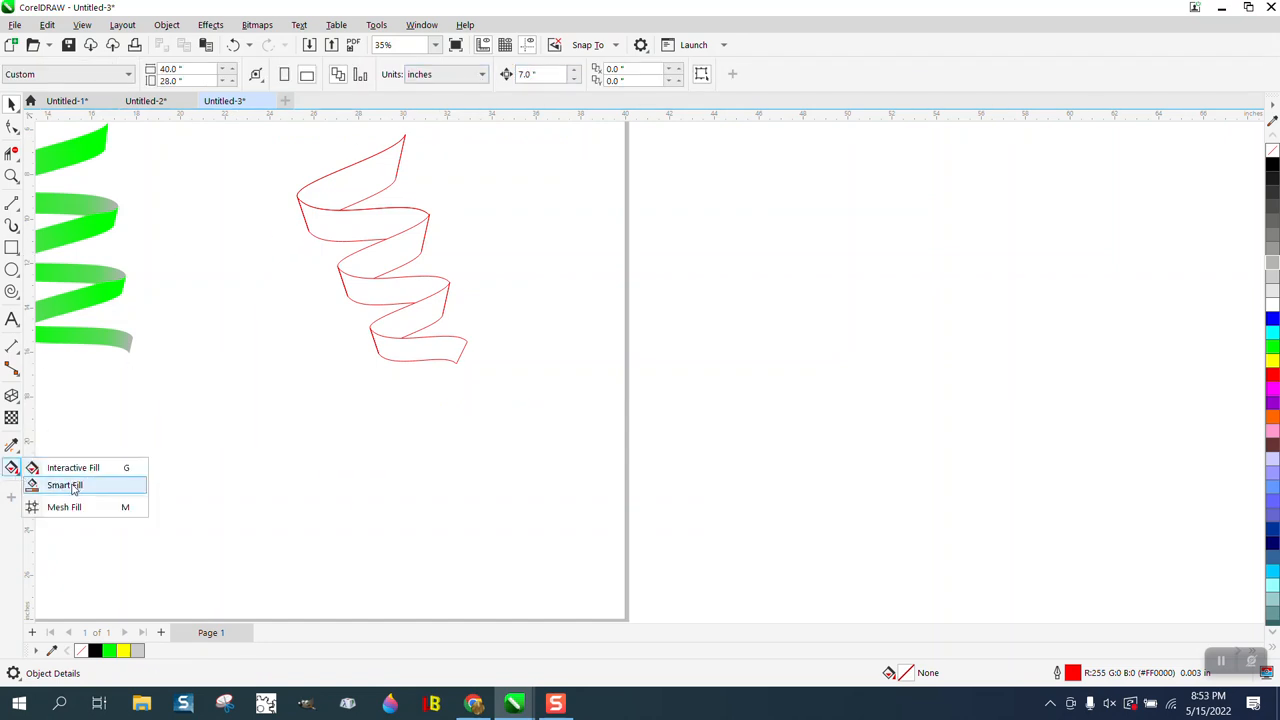
left_click(73, 488)
left_click(363, 185)
key("Right")
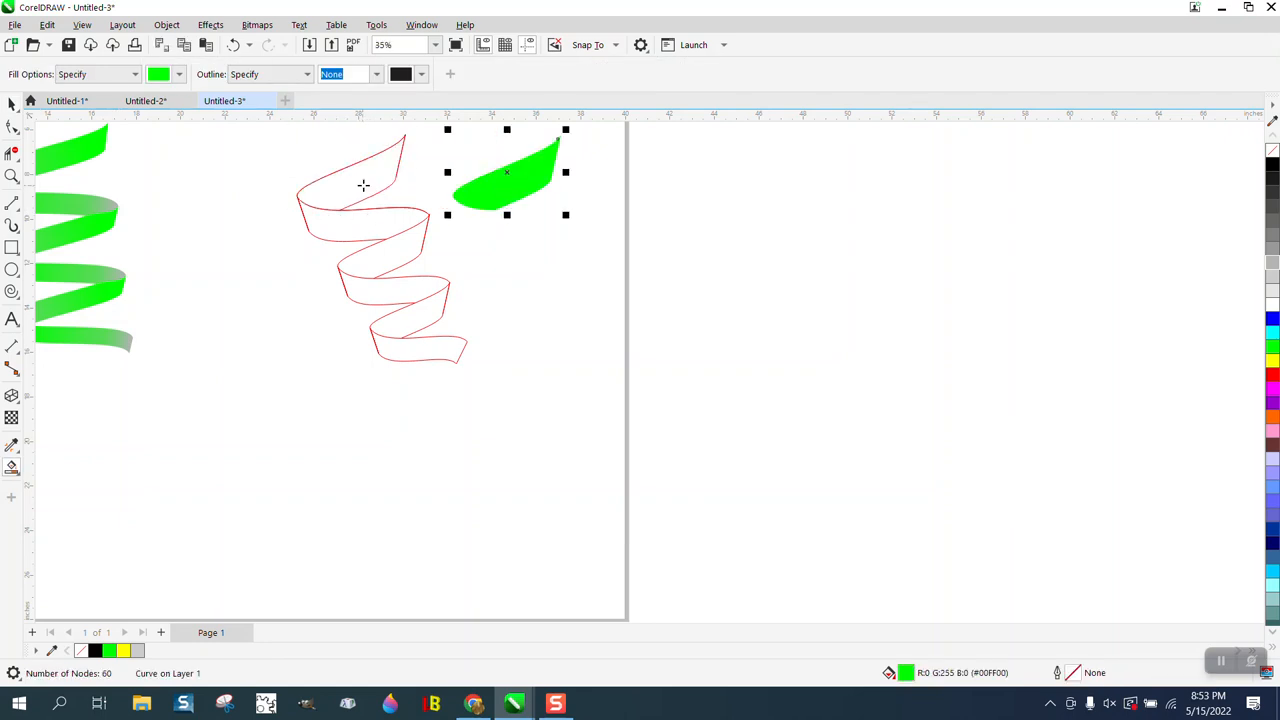
Smart Fill the remaining five ribbon bands green, nudging each filled shape 7 inches right to rebuild the spiral beside the outline
left_click(350, 217)
key("Right")
left_click(397, 250)
key("Right")
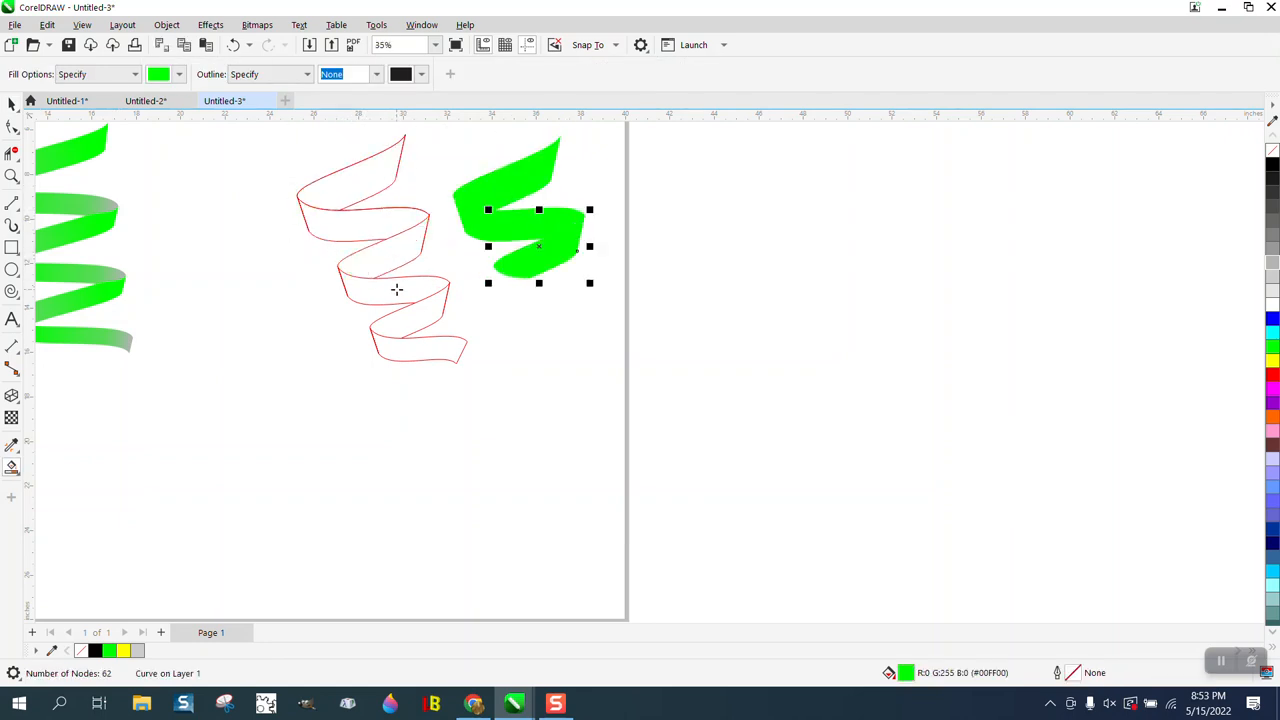
left_click(398, 288)
key("Right")
left_click(417, 321)
key("Right")
left_click(430, 345)
key("Right")
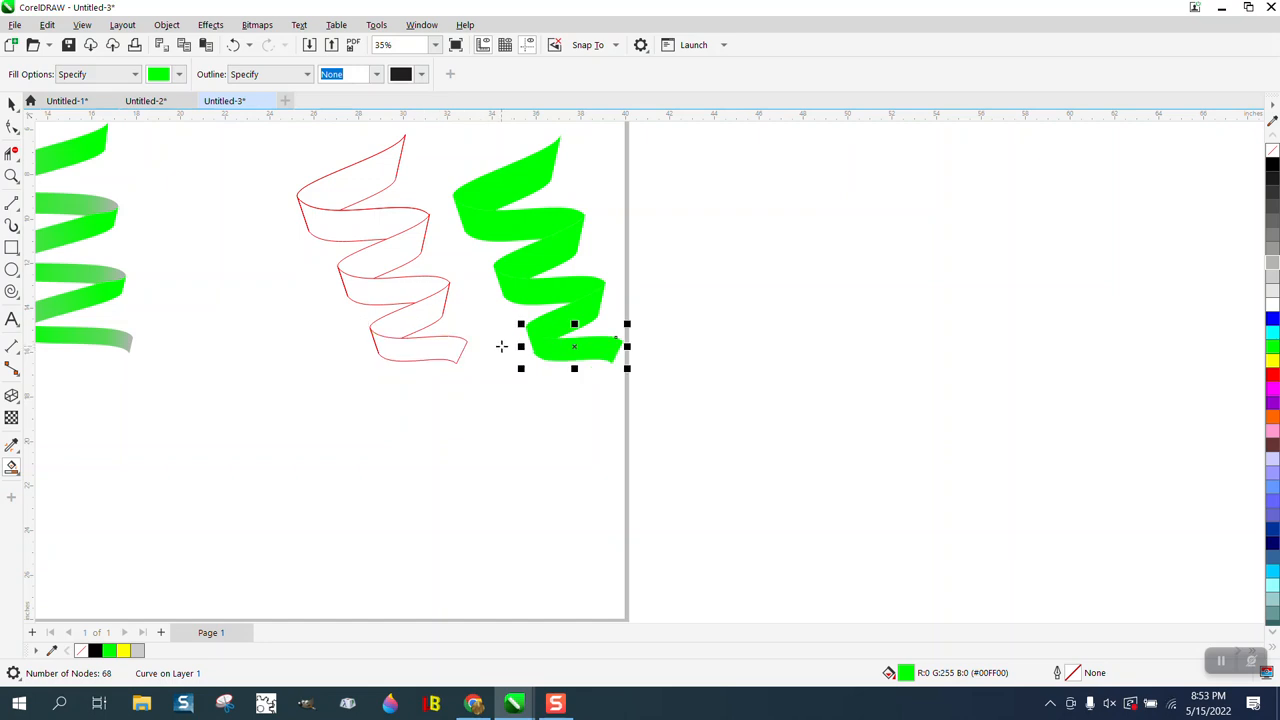
Select all six green ribbon shapes, nudge them right by 14 inches off the page, and deselect them
left_click(12, 105)
left_click_drag(437, 131, 677, 412)
key("Right")
key("Right")
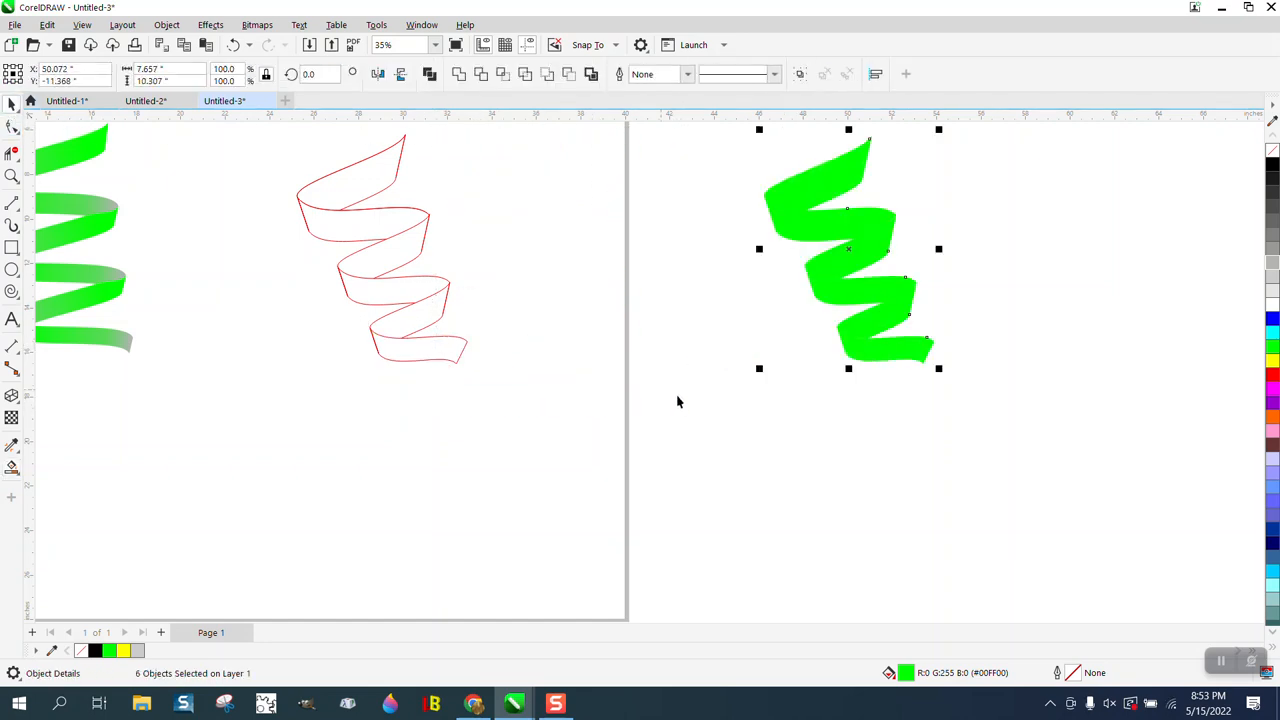
left_click(615, 317)
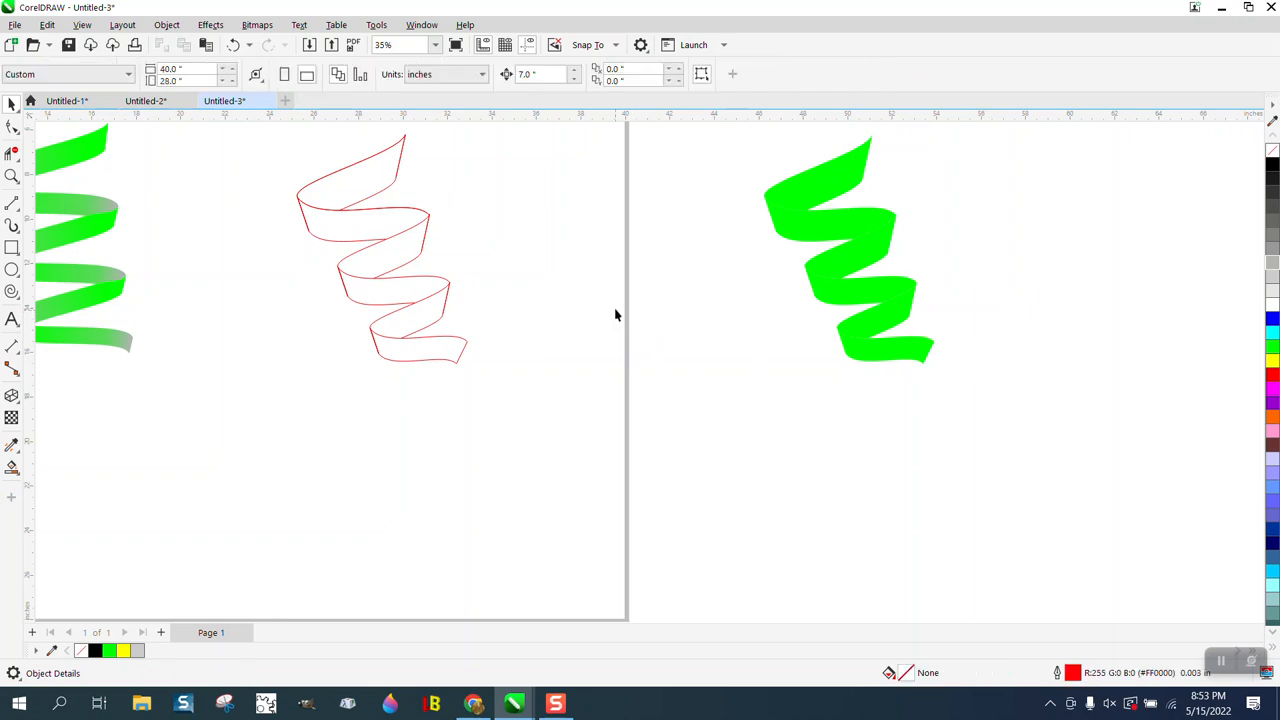
Apply a green-to-white linear fountain fill to the top green band, running from its upper right tip toward its lower left end
left_click(832, 187)
left_click(858, 231)
left_click(825, 182)
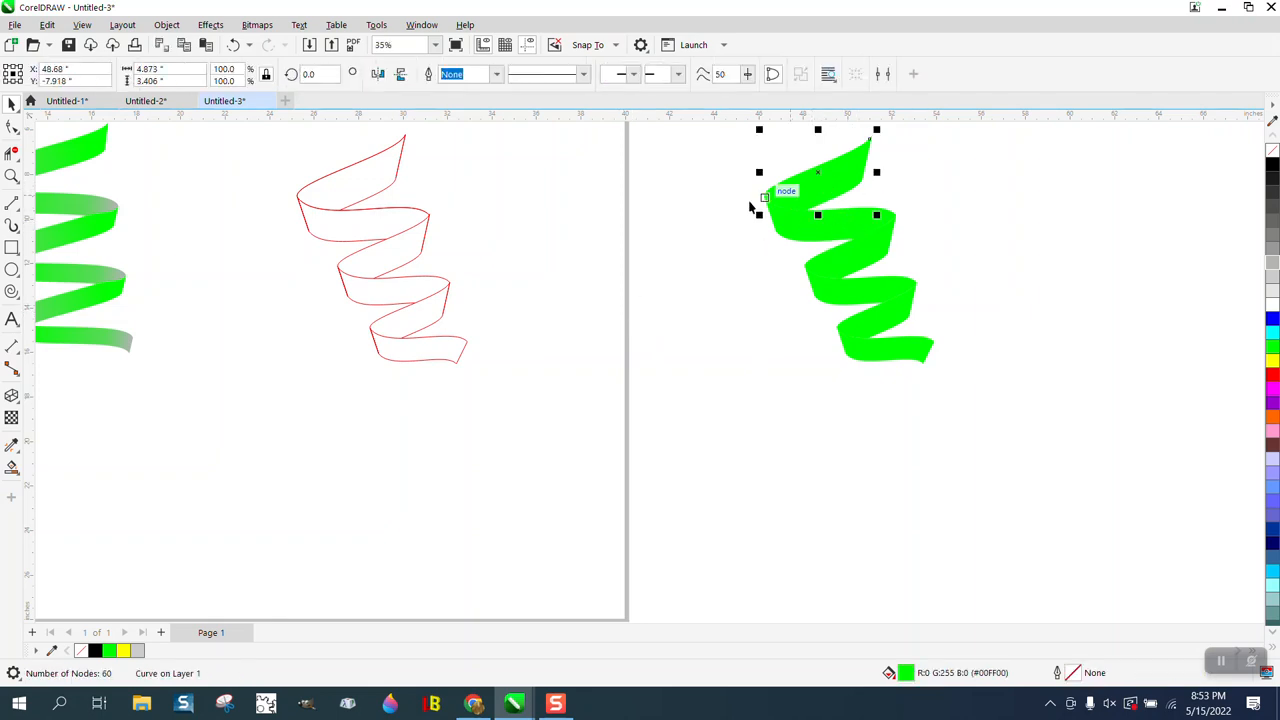
left_click(12, 467)
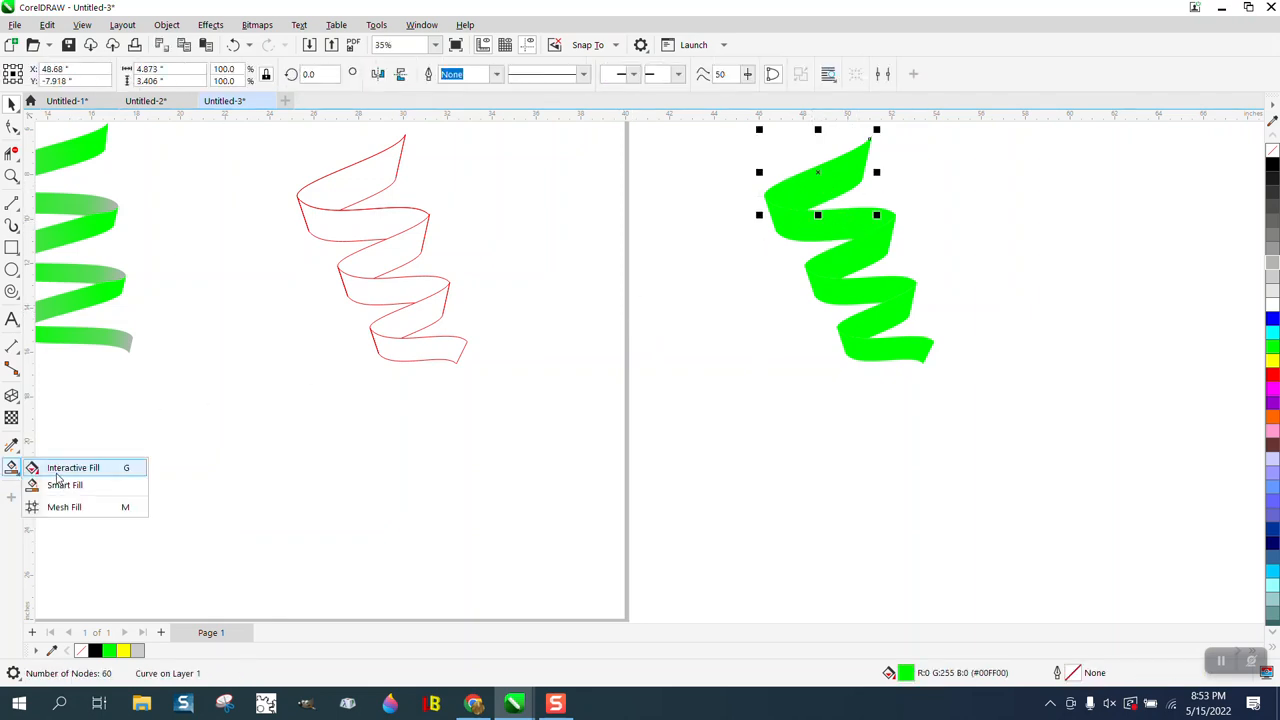
left_click(57, 470)
left_click_drag(869, 171, 785, 208)
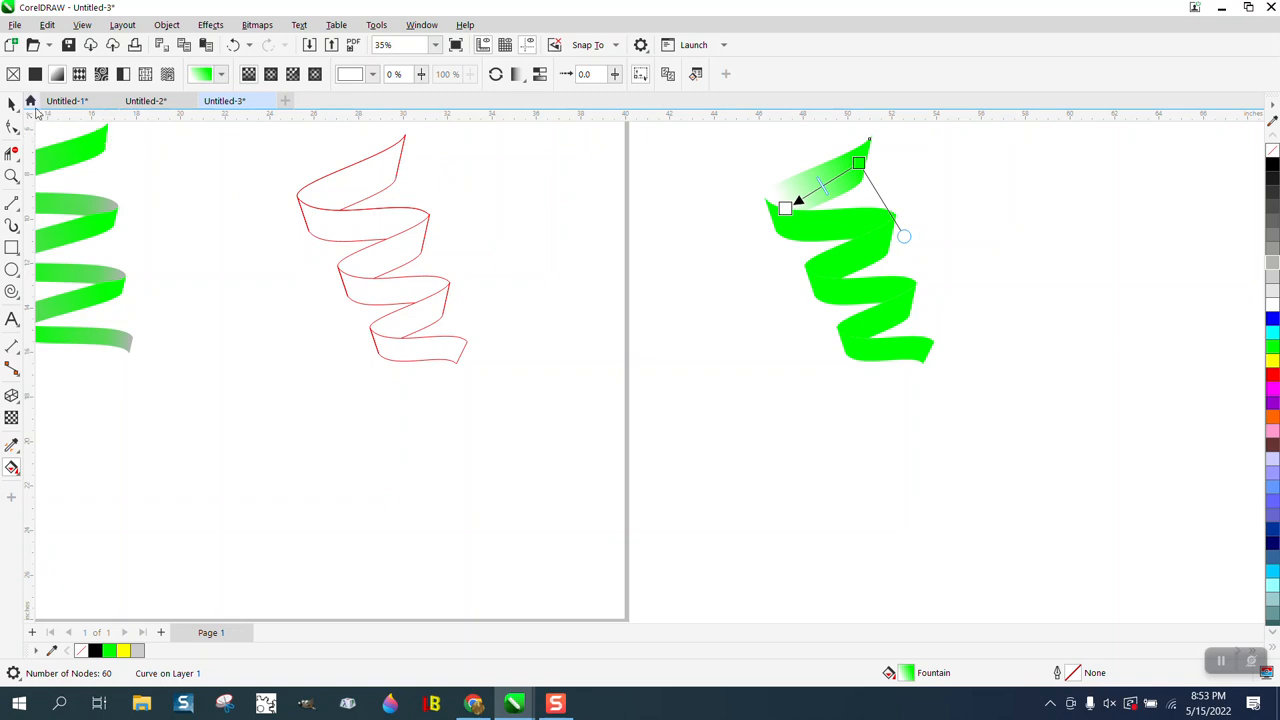
Extend the top band's gradient past its lower left end and change the gradient's end colour to light grey
left_click(12, 104)
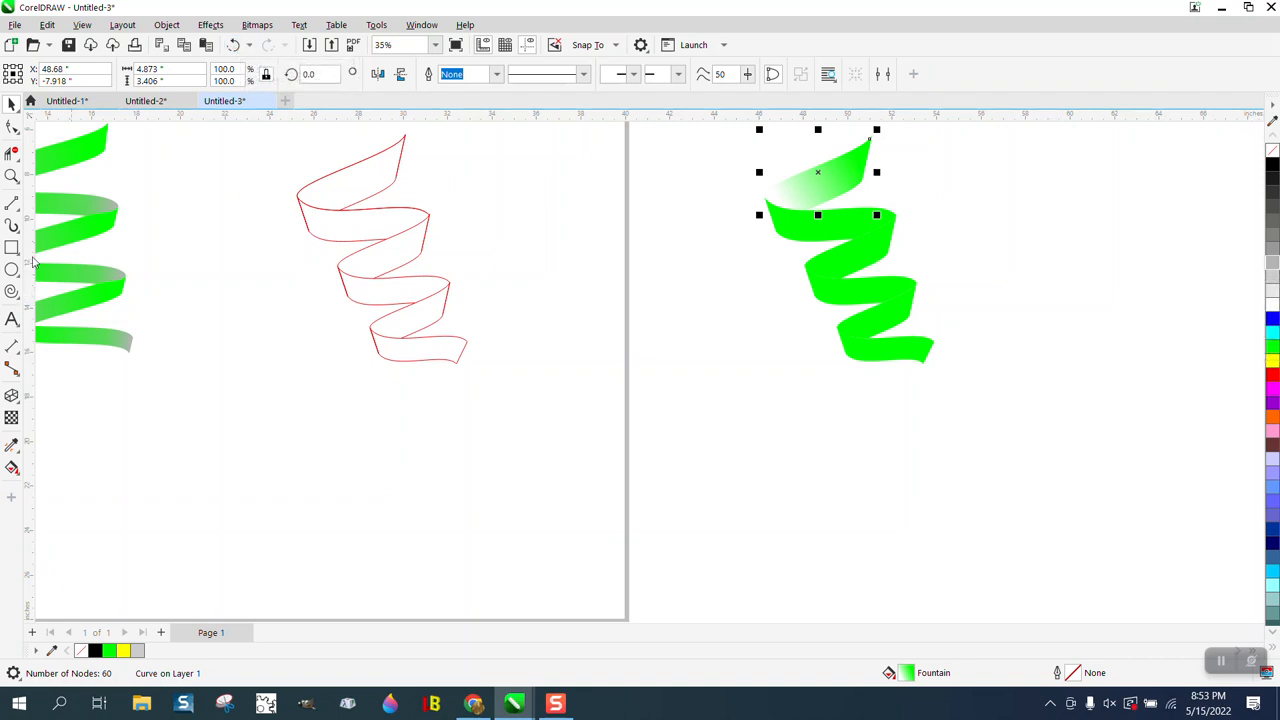
left_click(12, 467)
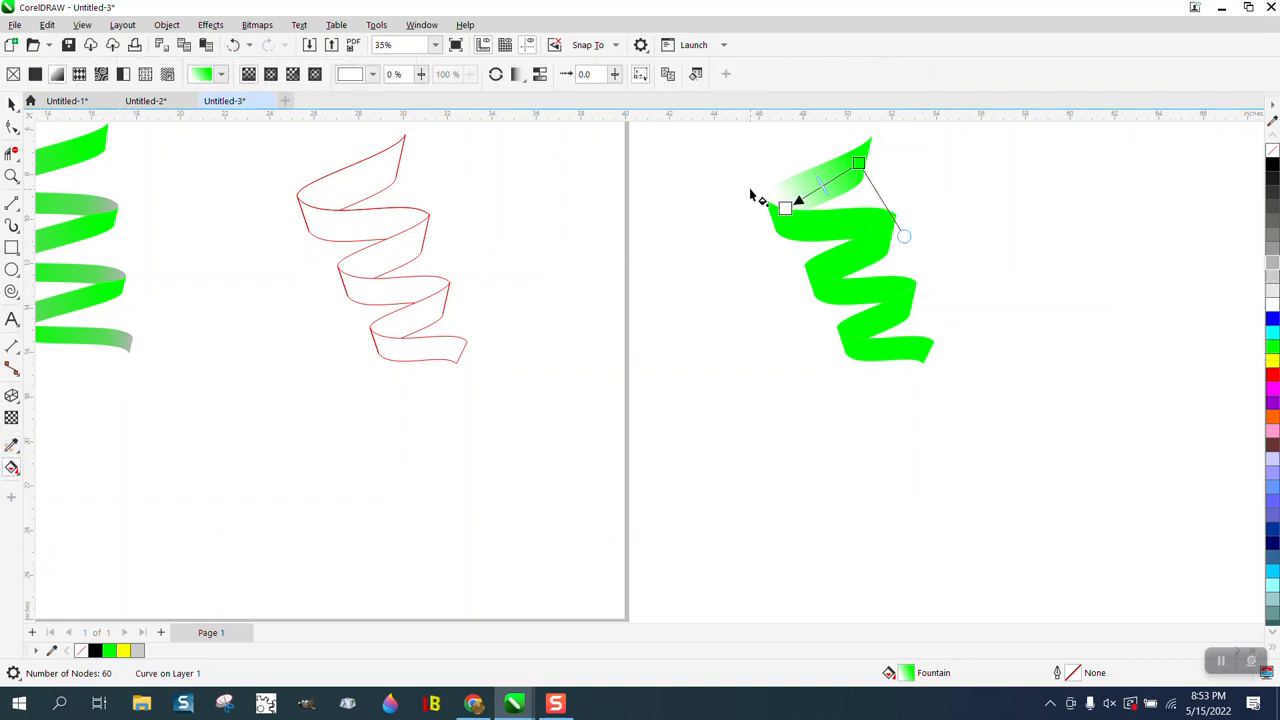
left_click_drag(785, 207, 759, 215)
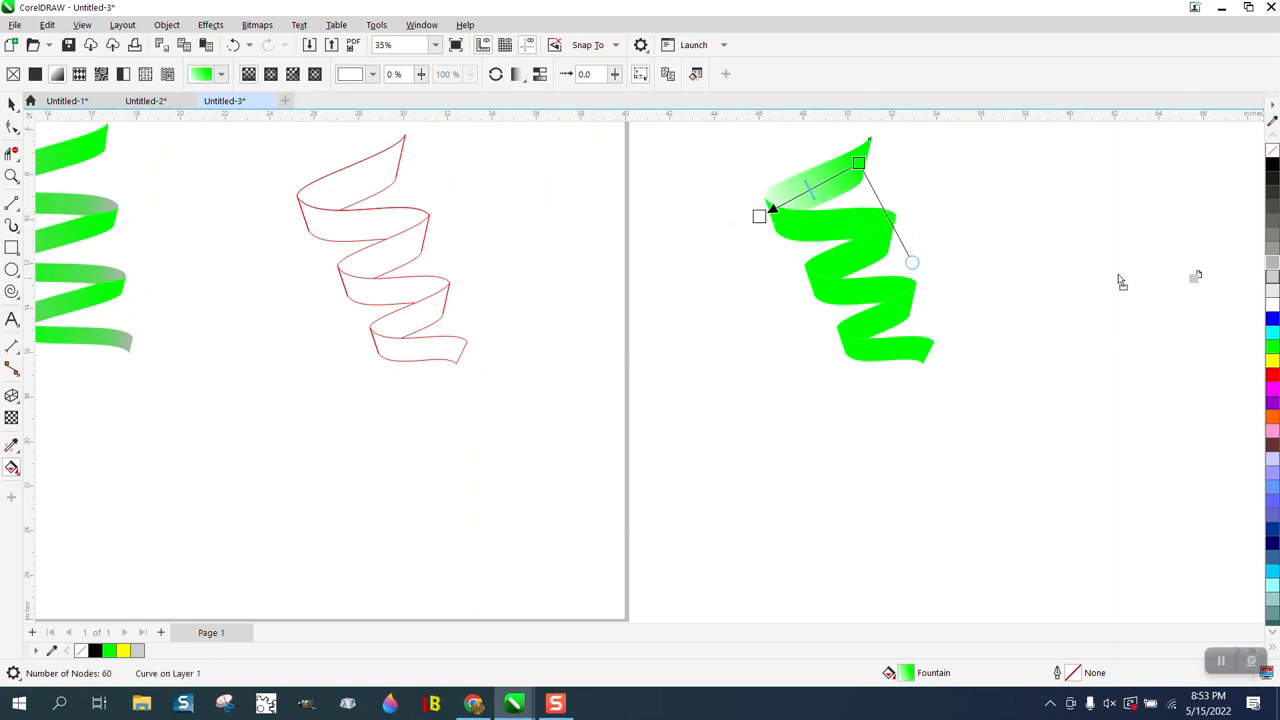
left_click(759, 216)
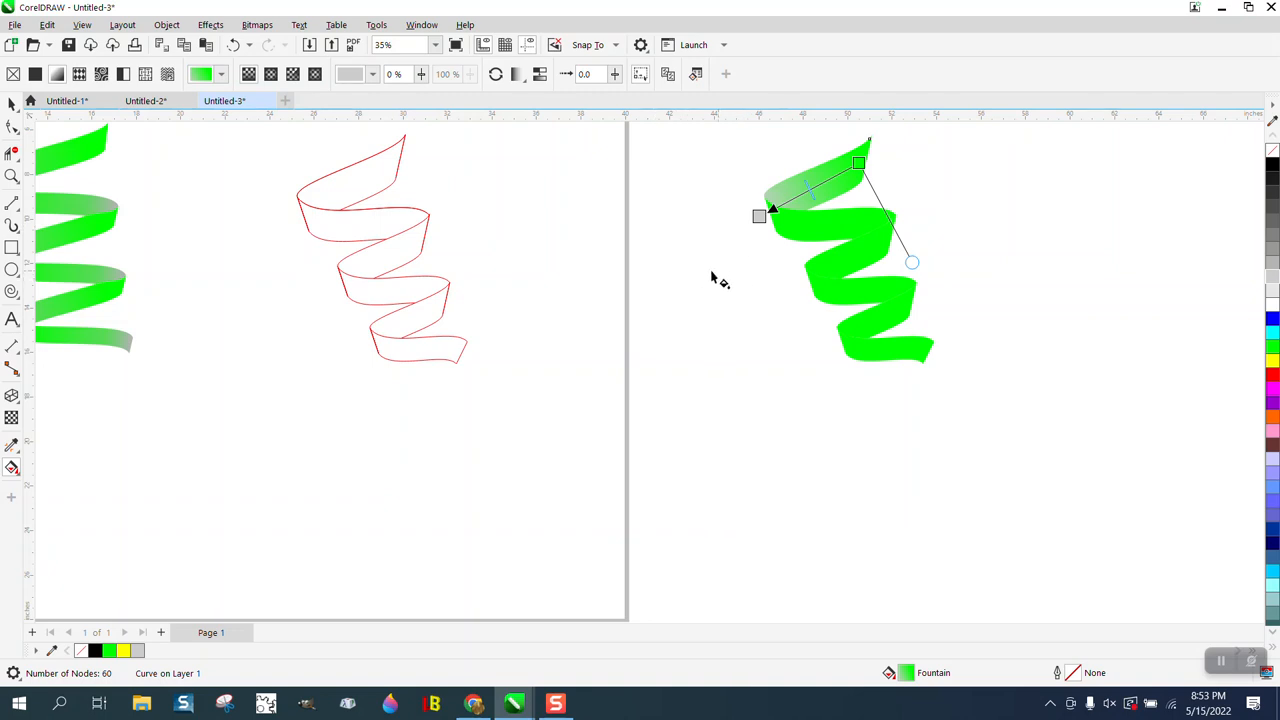
left_click(11, 104)
left_click(1000, 172)
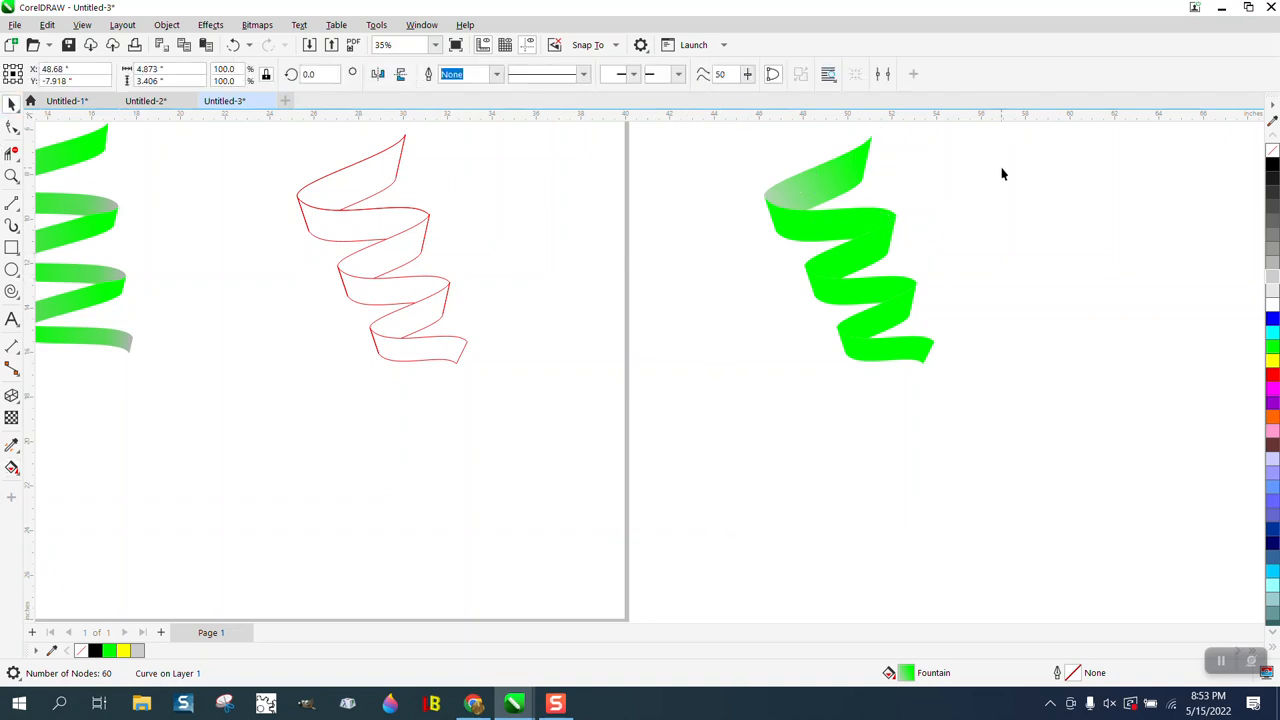
Change the top band's gradient end colour to yellow and spread both gradient handles slightly farther apart
left_click(834, 186)
left_click(13, 467)
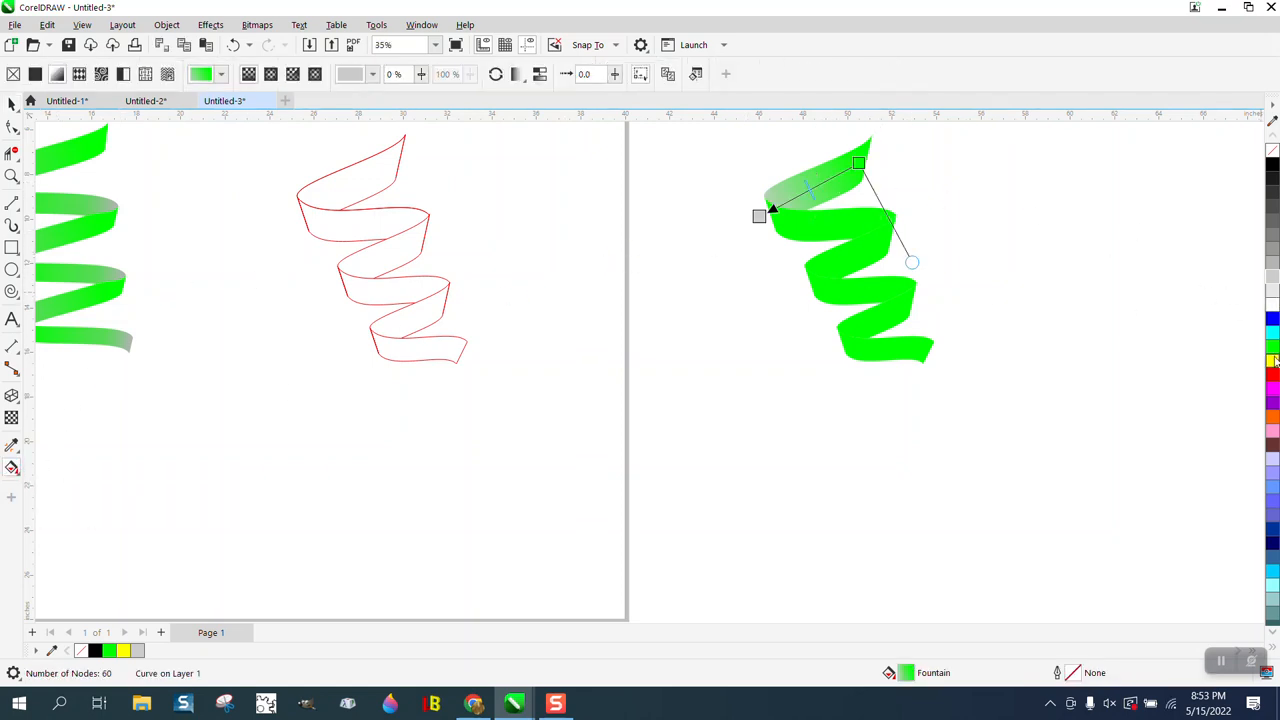
left_click_drag(1272, 360, 760, 218)
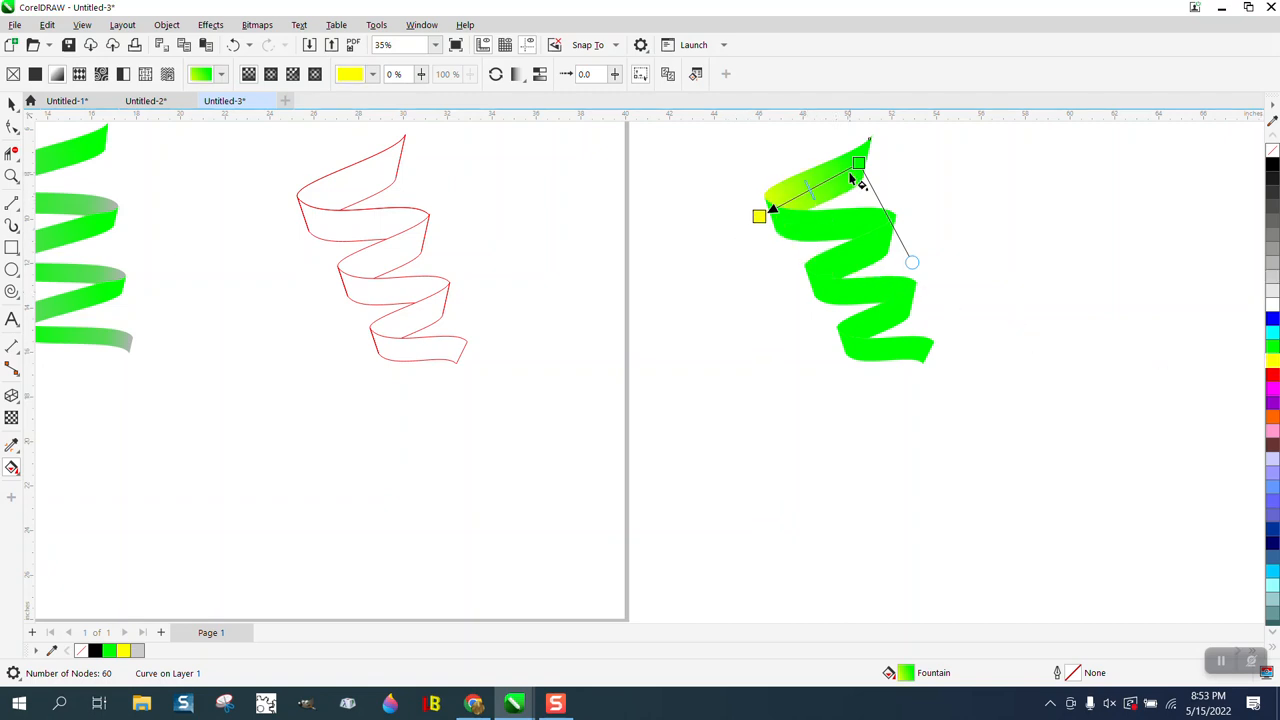
left_click_drag(858, 163, 867, 156)
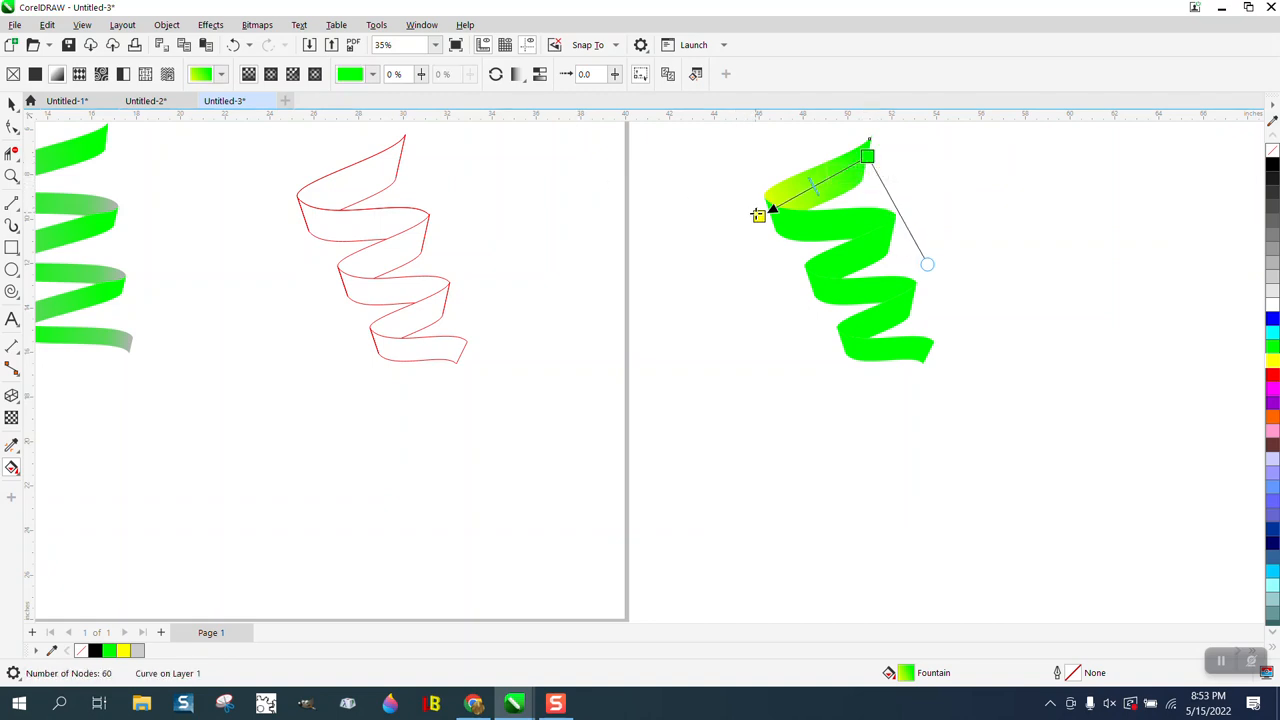
left_click_drag(760, 211, 748, 223)
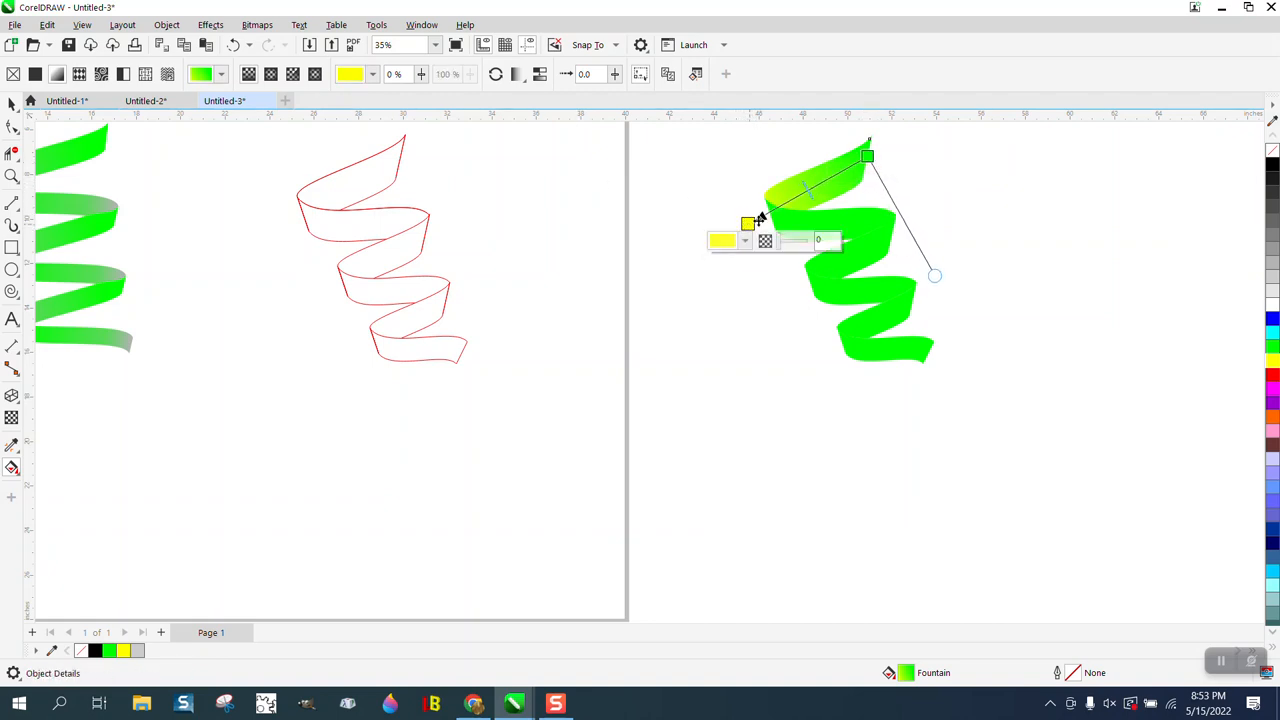
left_click(14, 105)
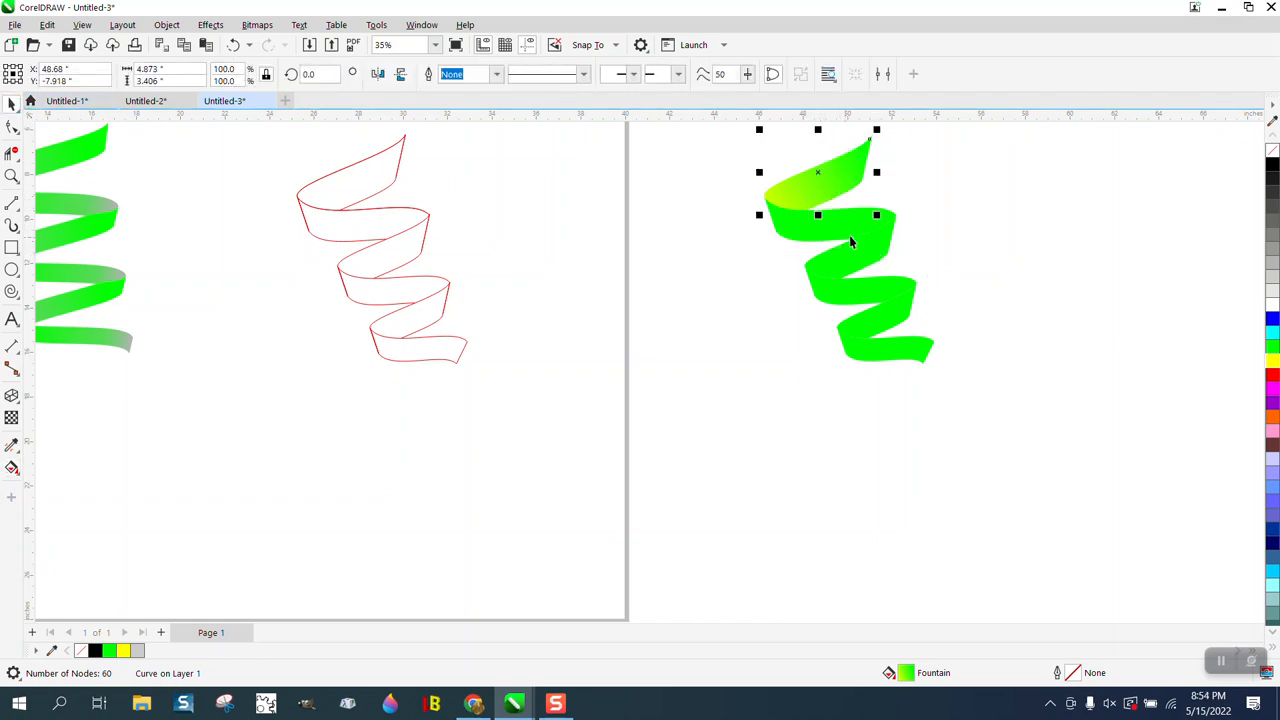
Copy the top band's green-to-yellow gradient onto the third band and the bottom band with the Attributes Eyedropper
left_click(14, 447)
left_click(80, 463)
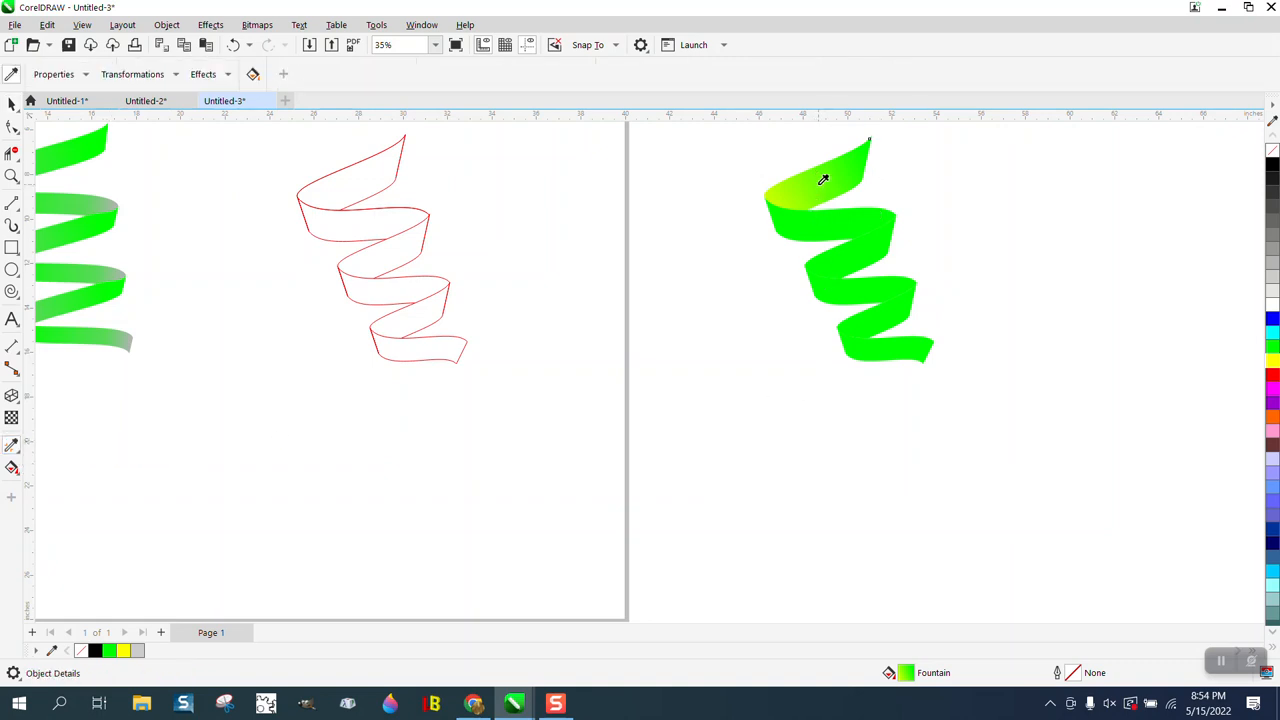
left_click(841, 225)
left_click(853, 257)
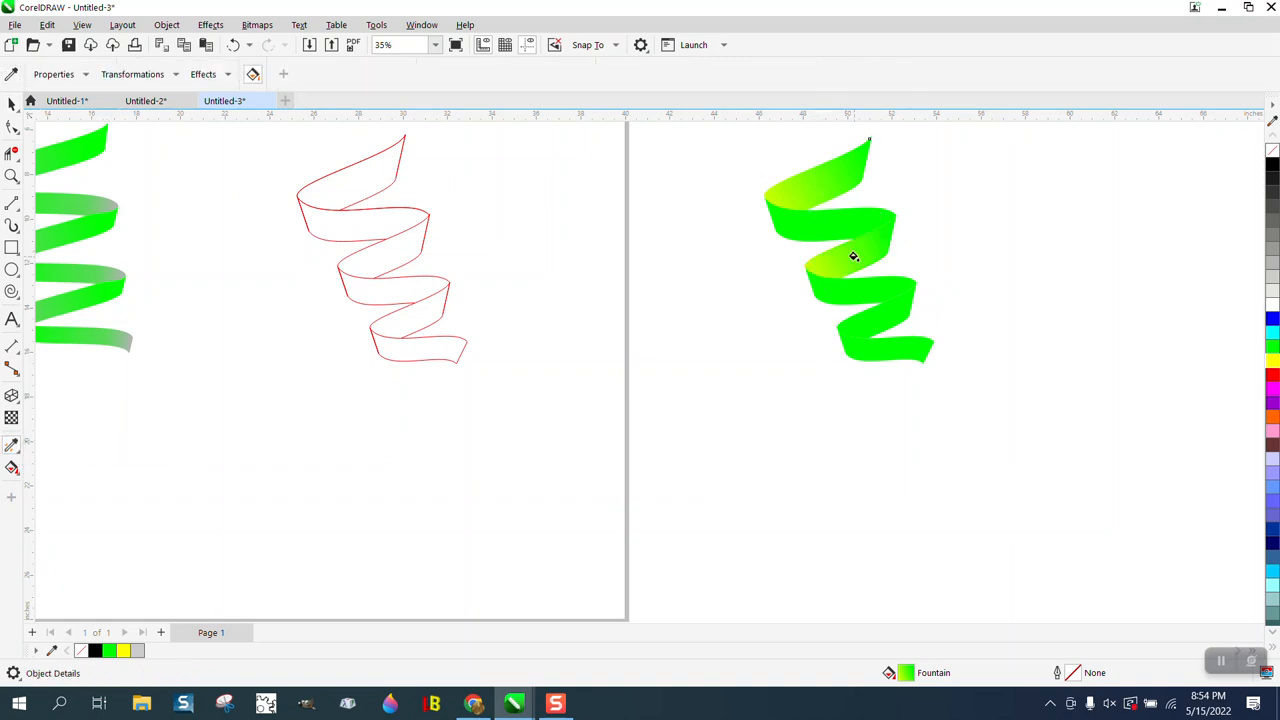
left_click(876, 346)
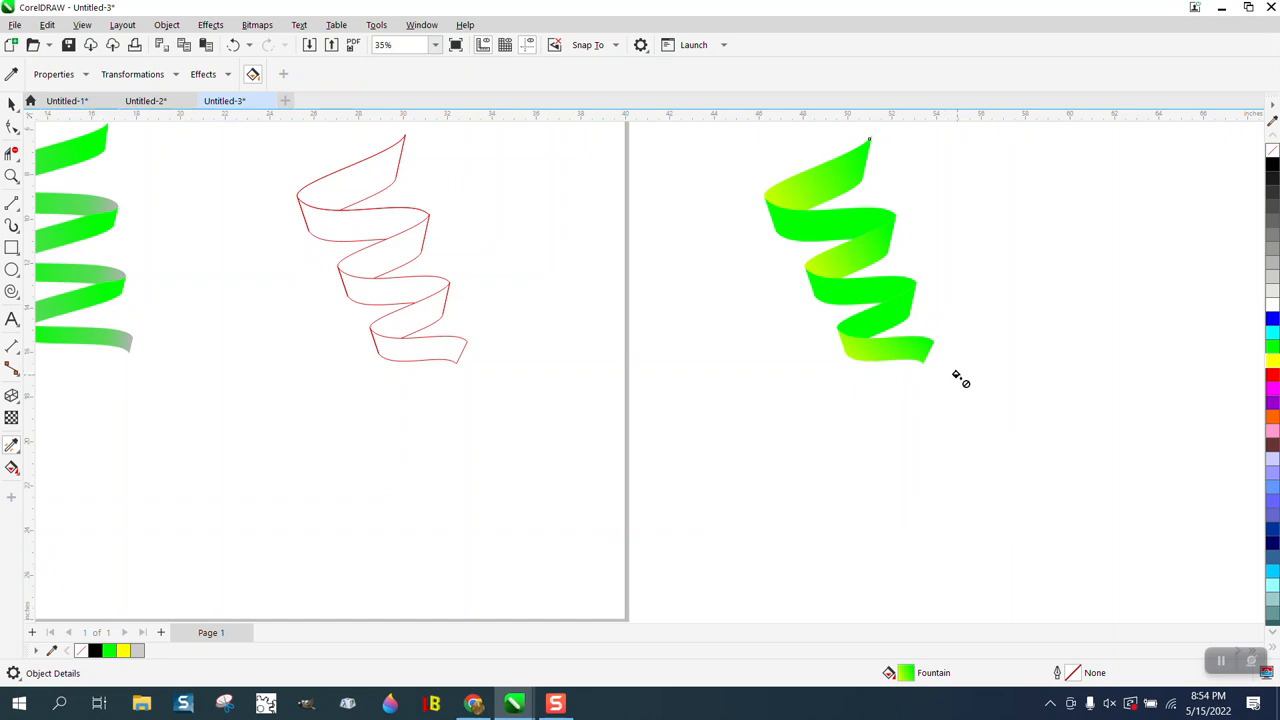
Apply a left-to-right linear fountain fill from green to yellow on the second band of the green ribbon
left_click(11, 103)
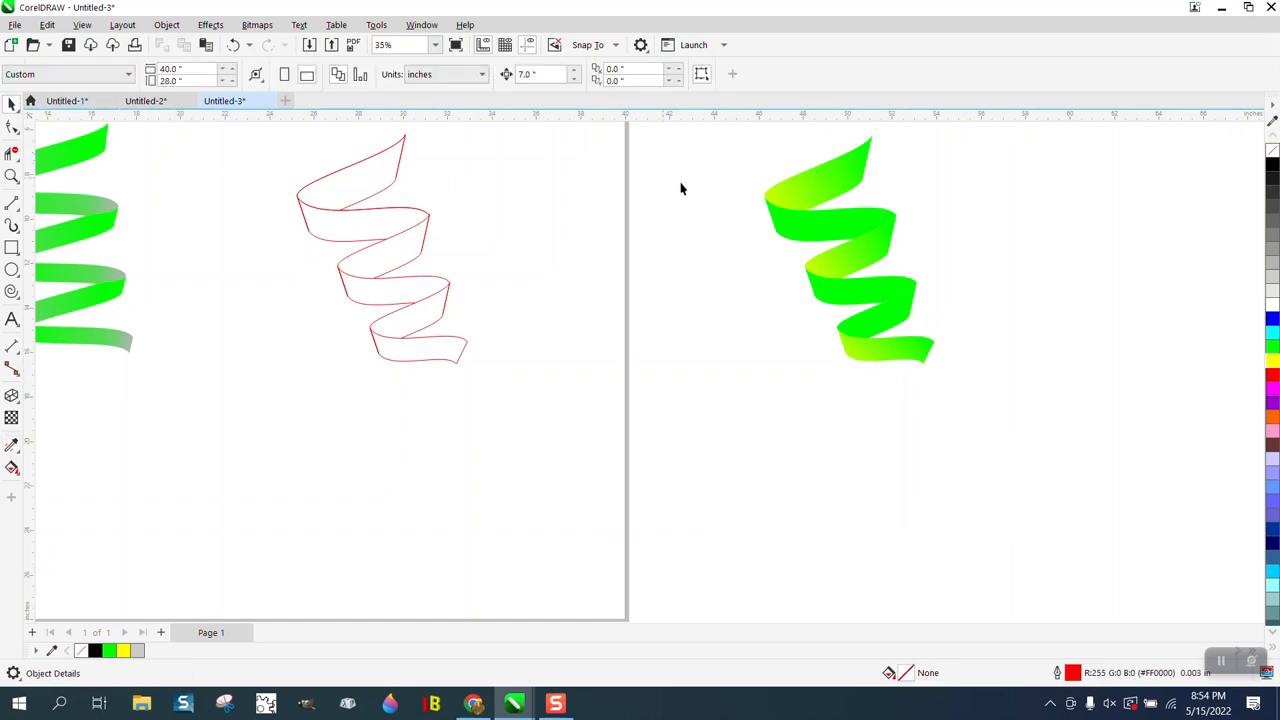
left_click(843, 224)
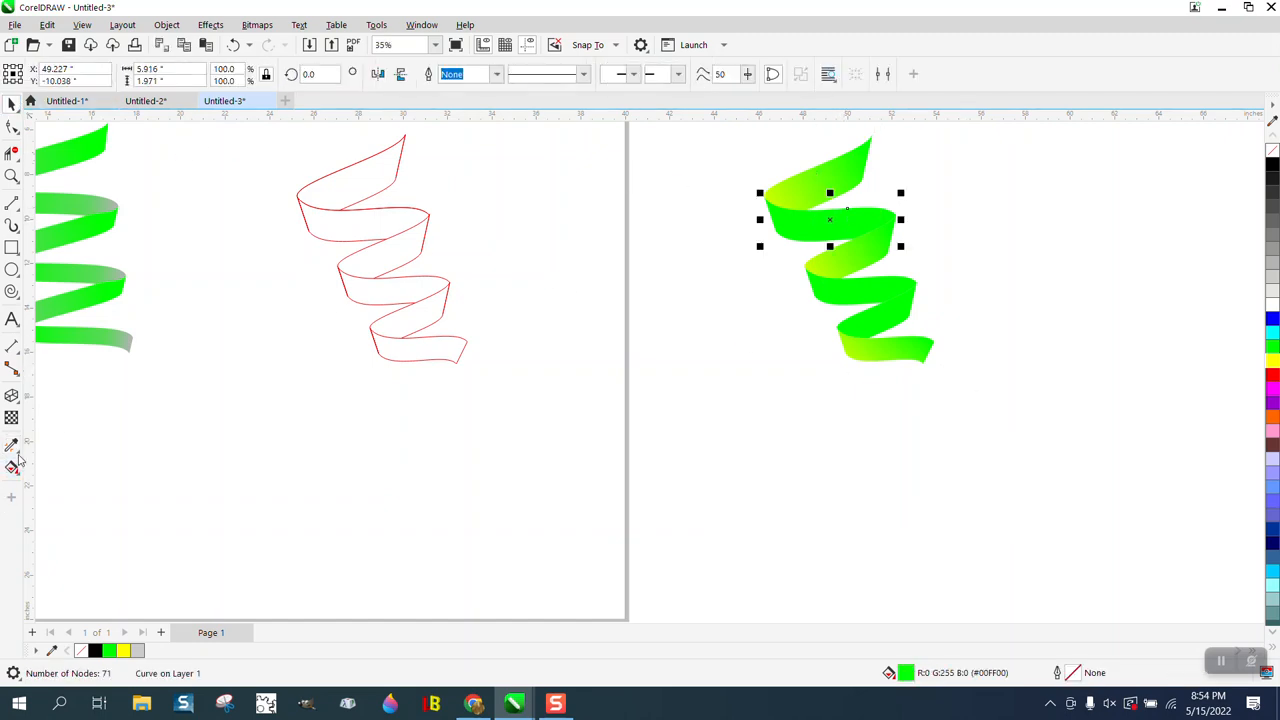
left_click(12, 466)
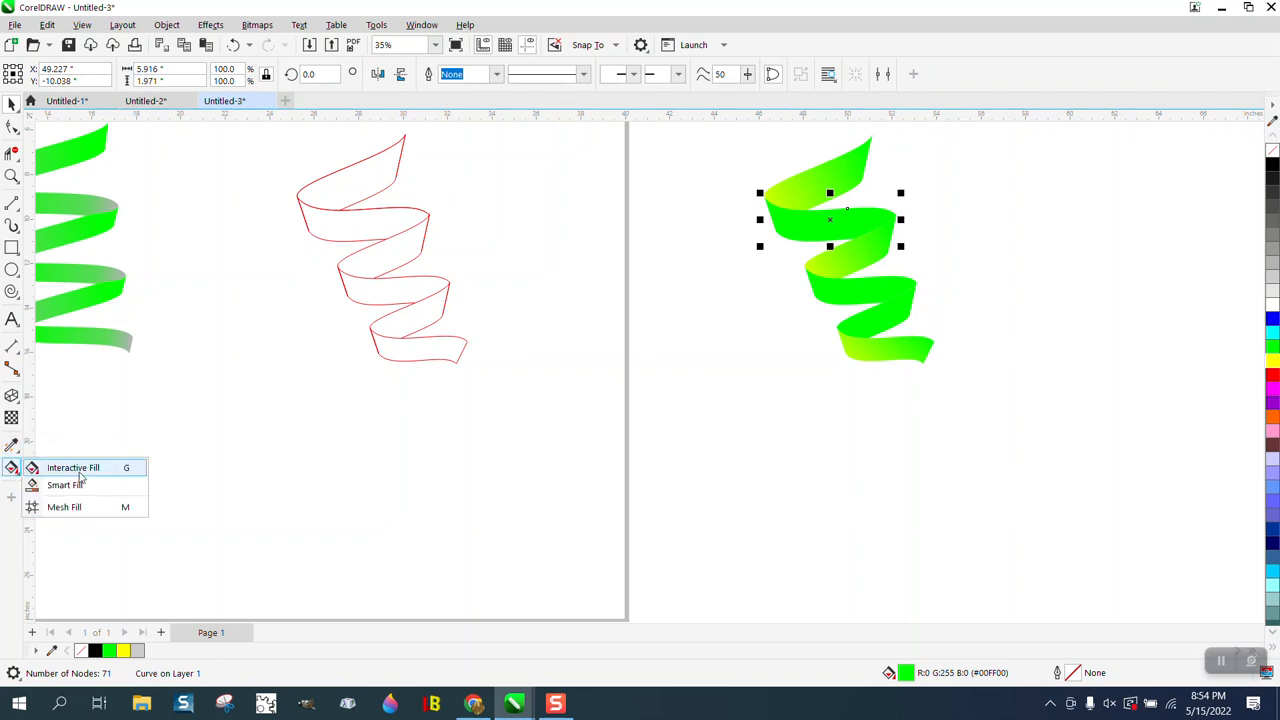
left_click(90, 474)
left_click_drag(784, 225, 896, 231)
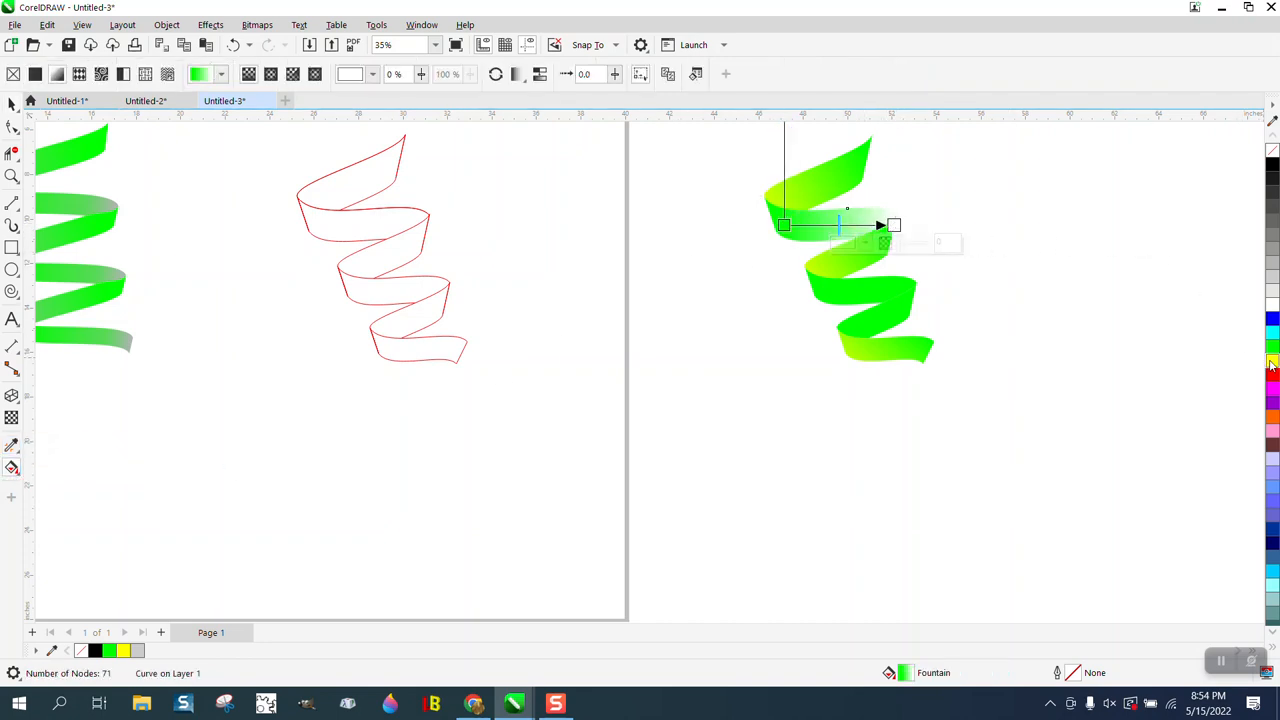
left_click_drag(1272, 365, 893, 226)
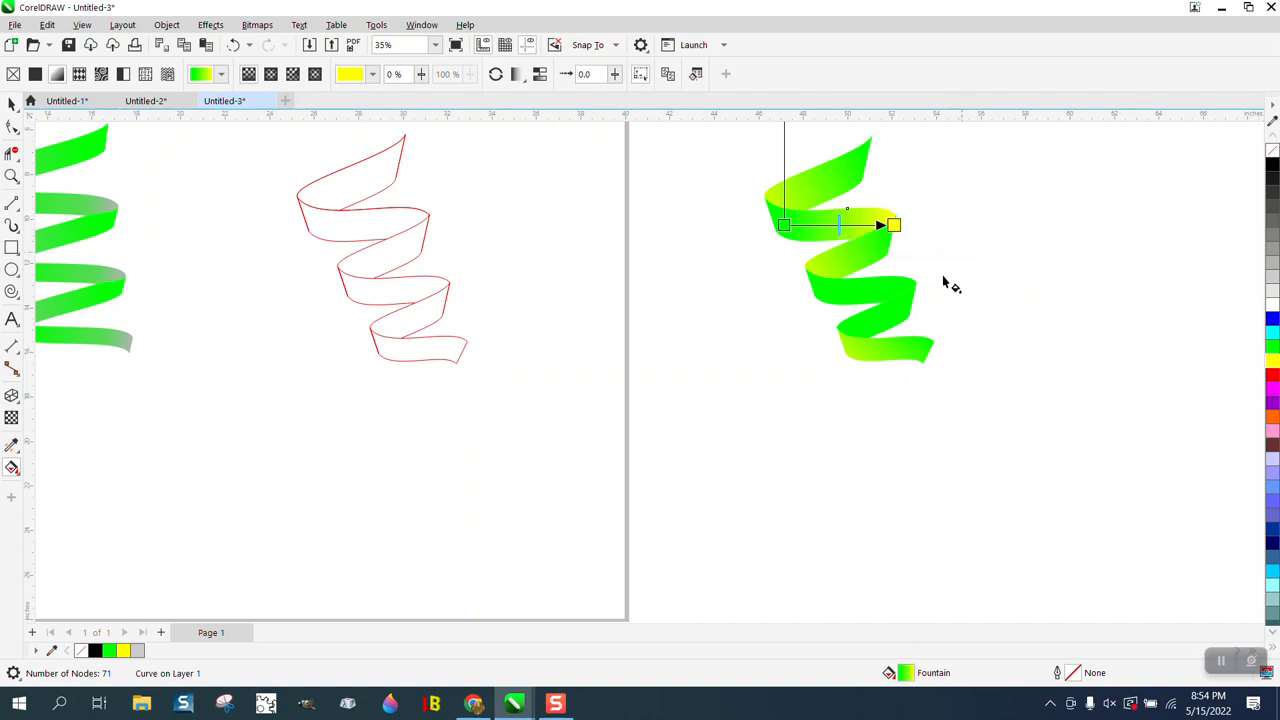
left_click(12, 104)
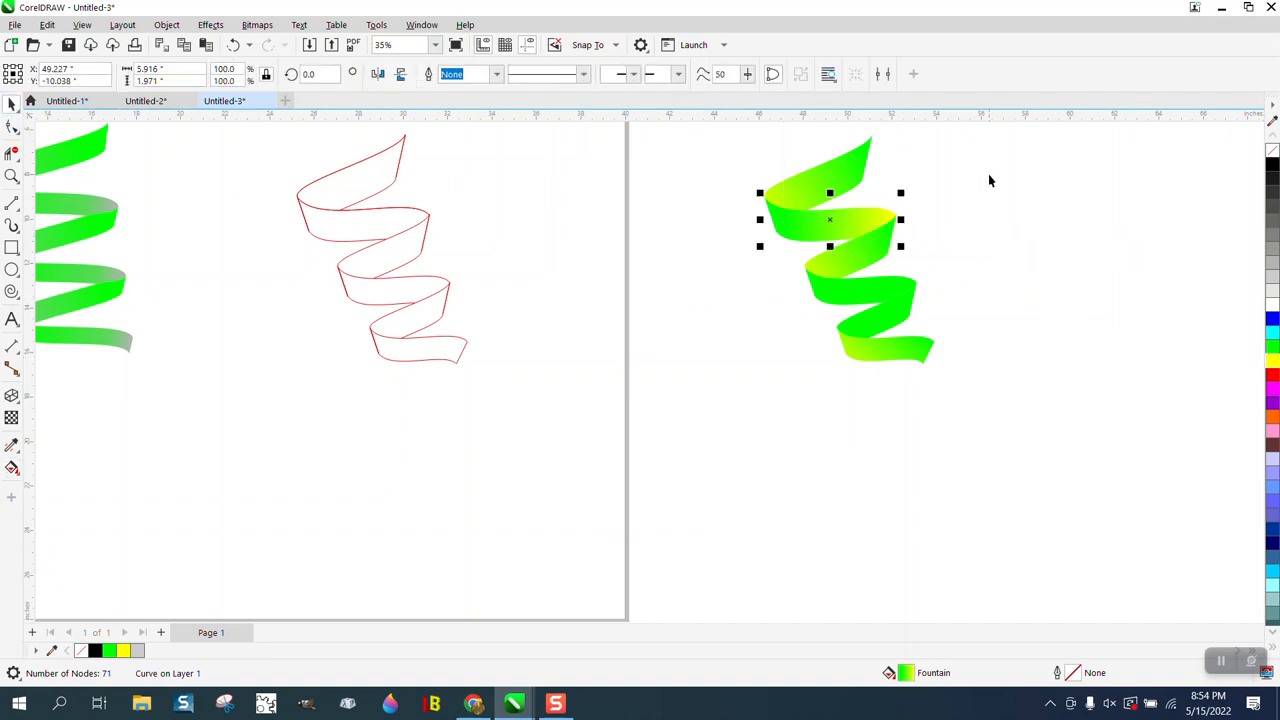
Copy the second band's green-to-yellow gradient onto the fourth band and the bottom band with the Attributes Eyedropper
left_click(14, 447)
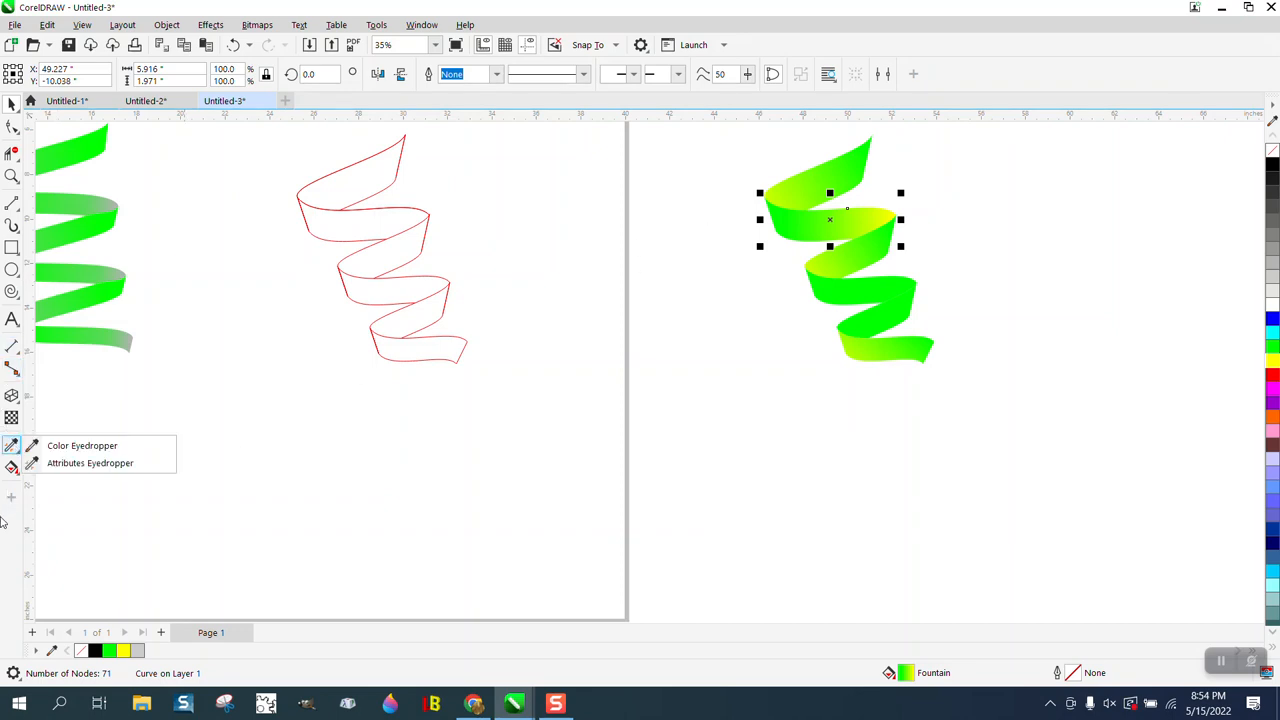
left_click(76, 463)
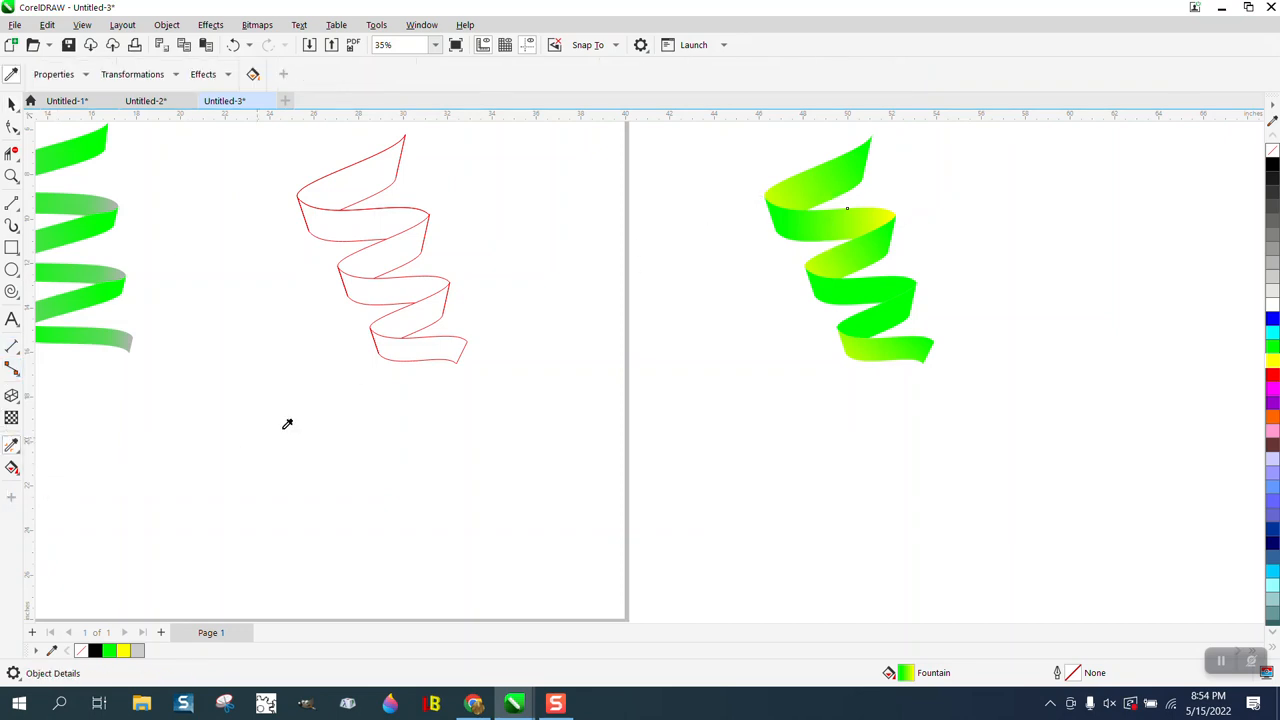
left_click(820, 226)
left_click(867, 285)
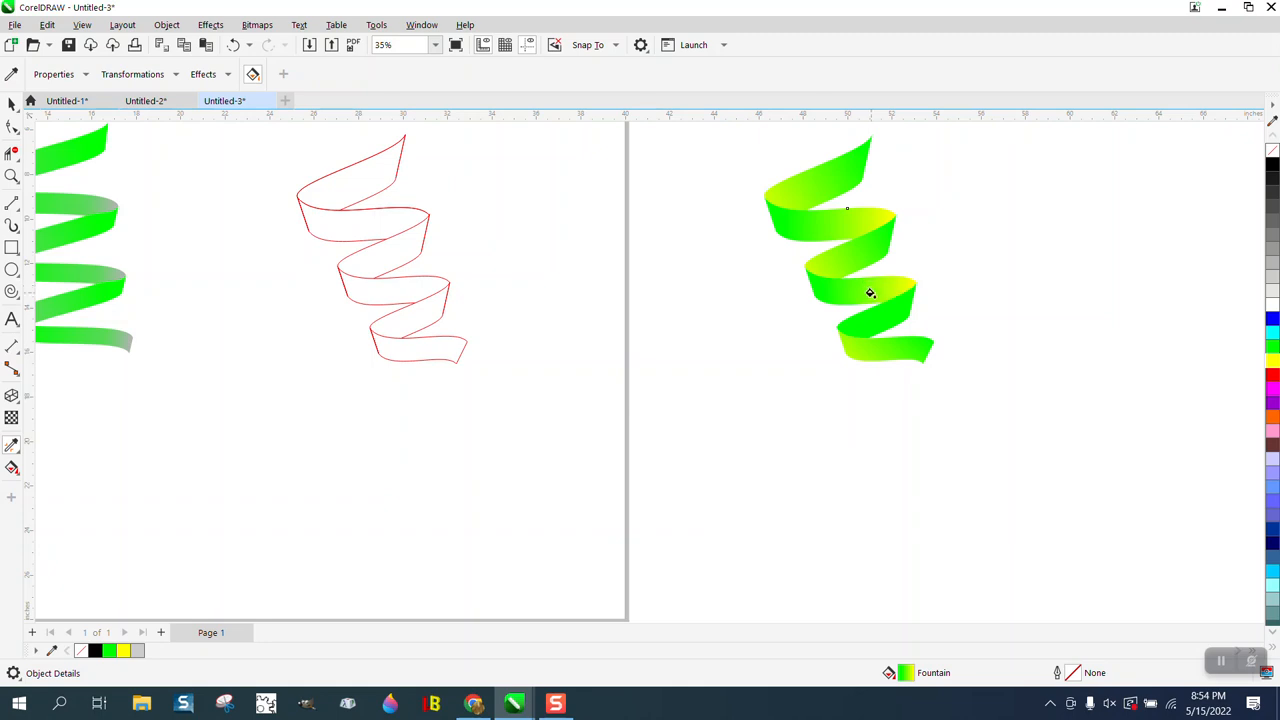
left_click(885, 343)
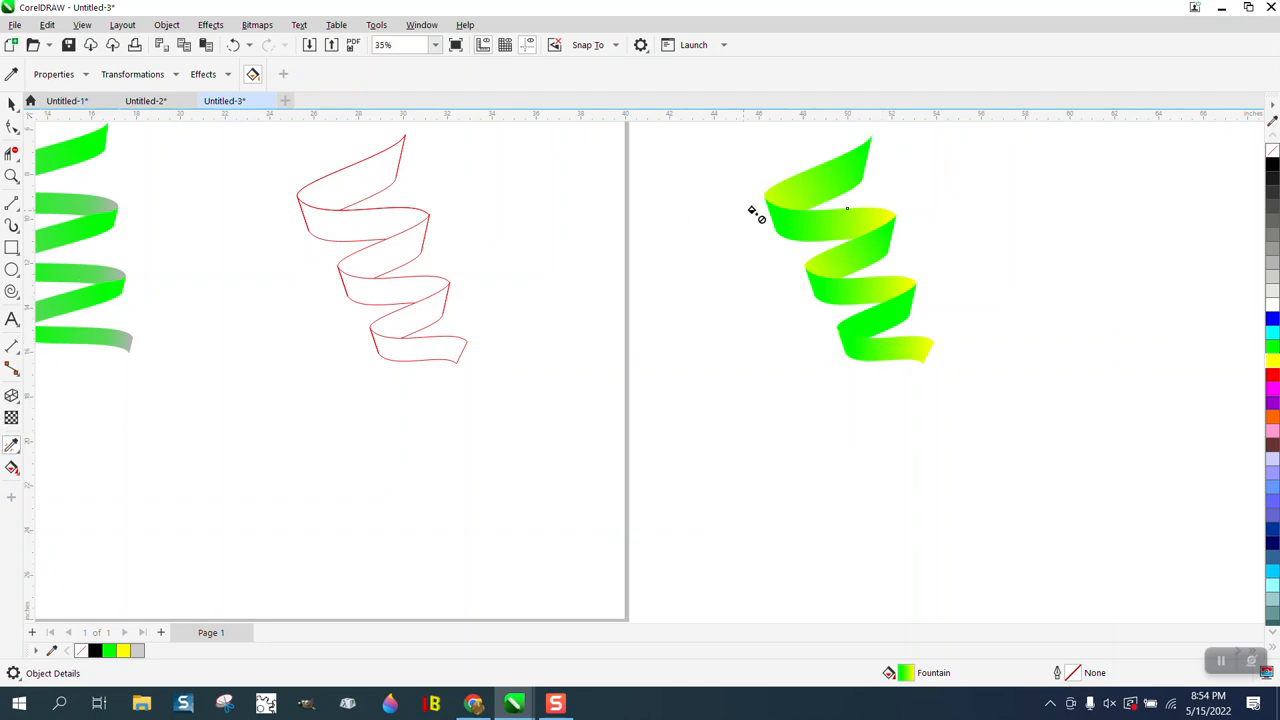
left_click(12, 104)
Copy the top band's gradient onto the remaining solid green fifth band with the Attributes Eyedropper
left_click(12, 446)
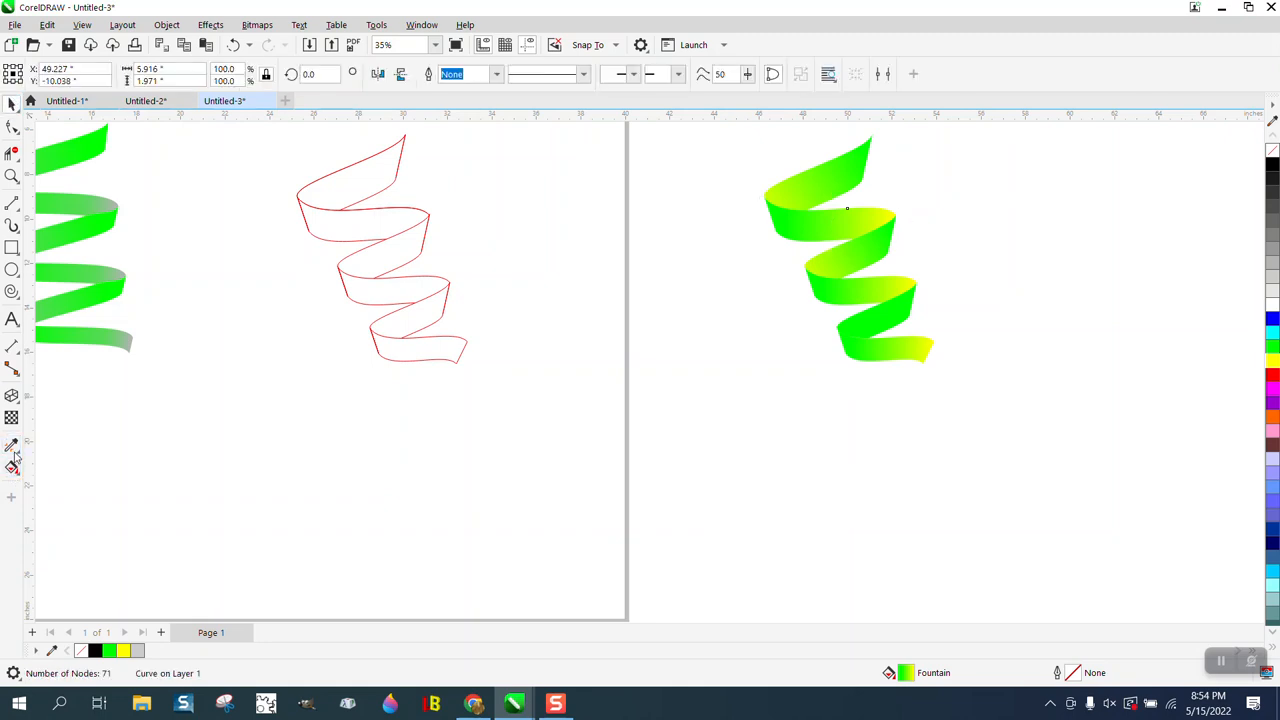
left_click(826, 182)
left_click(876, 317)
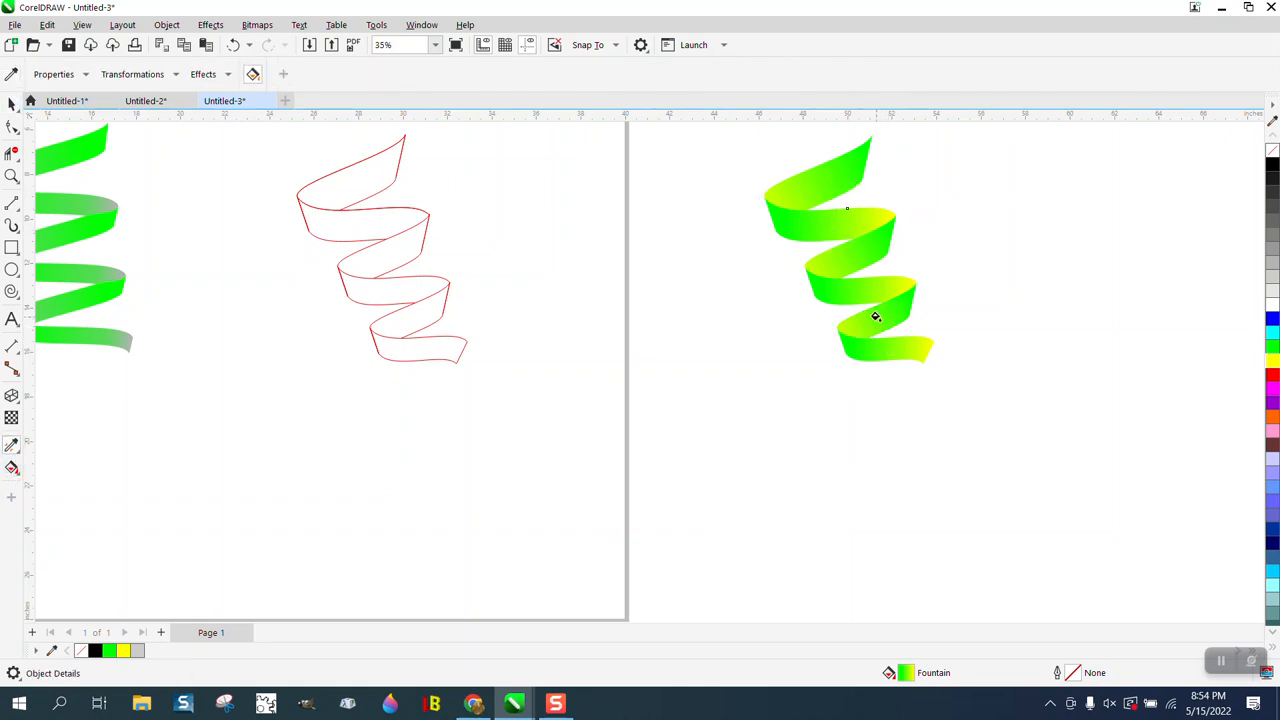
left_click(11, 104)
Select all six bands of the shaded ribbon and try black and green outlines before outlining them in blue
left_click(830, 193)
scroll(733, 200, "down", 1)
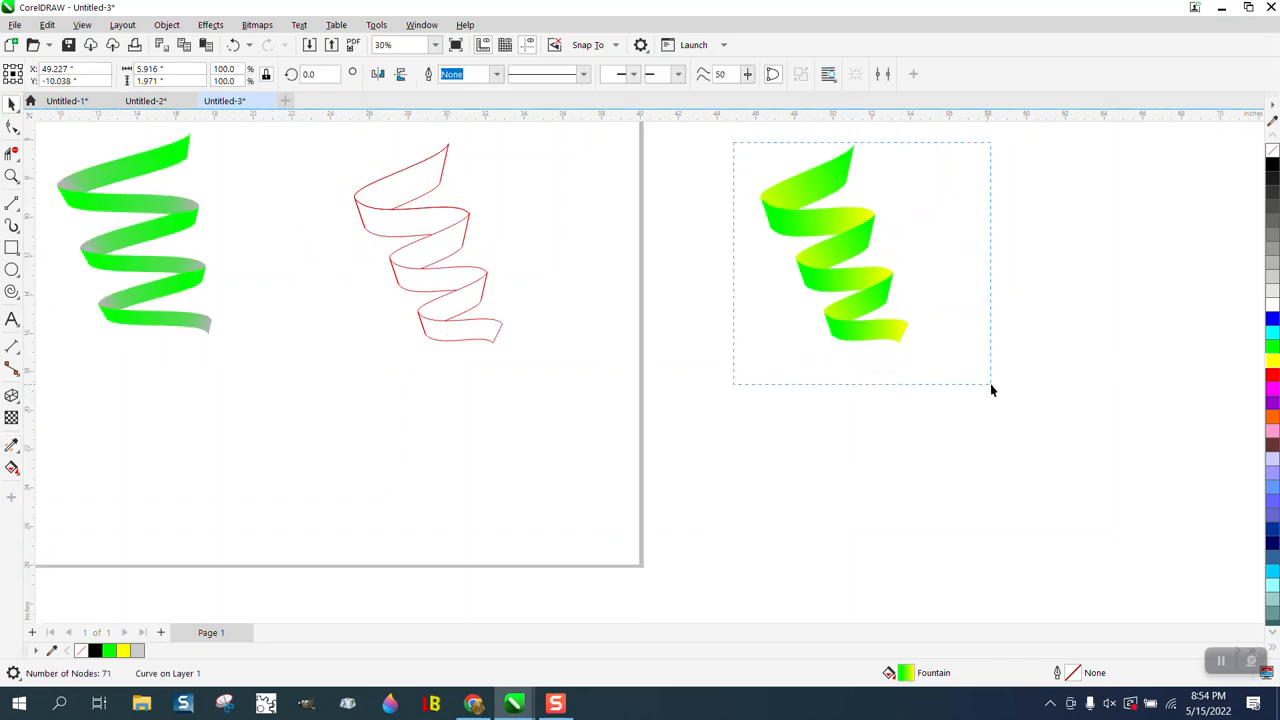
left_click_drag(991, 389, 991, 388)
right_click(1273, 165)
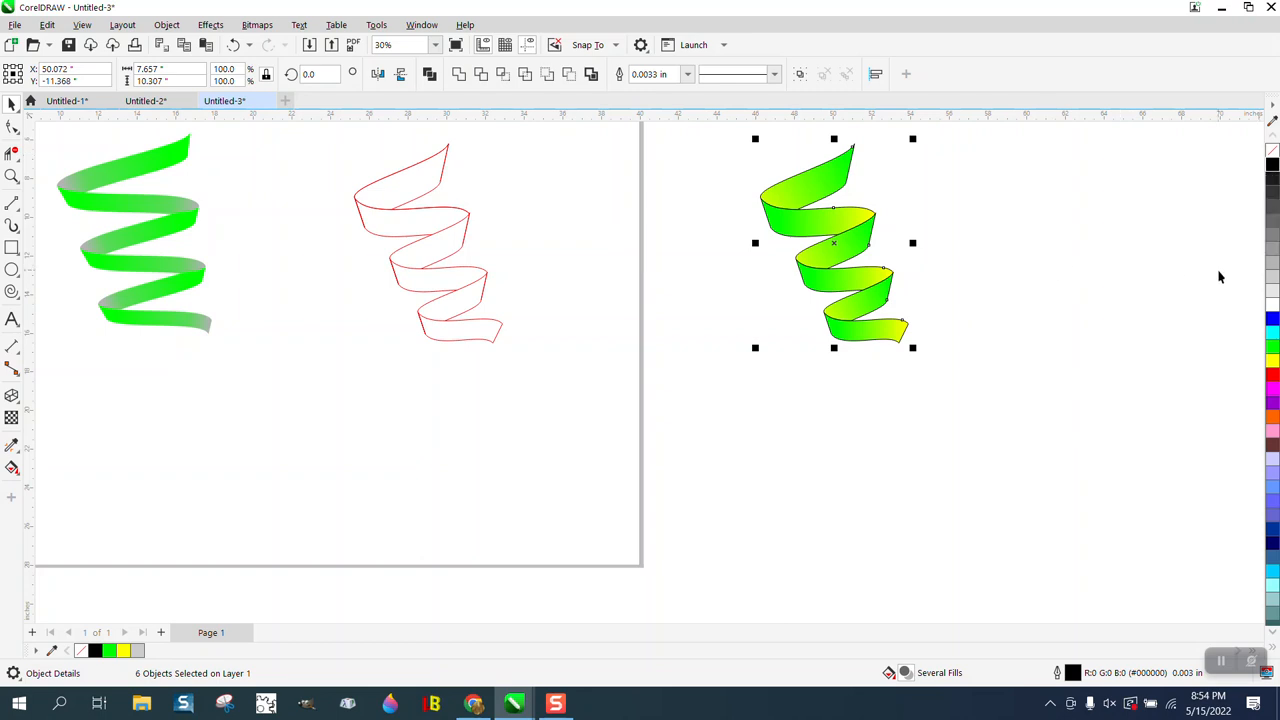
right_click(1273, 348)
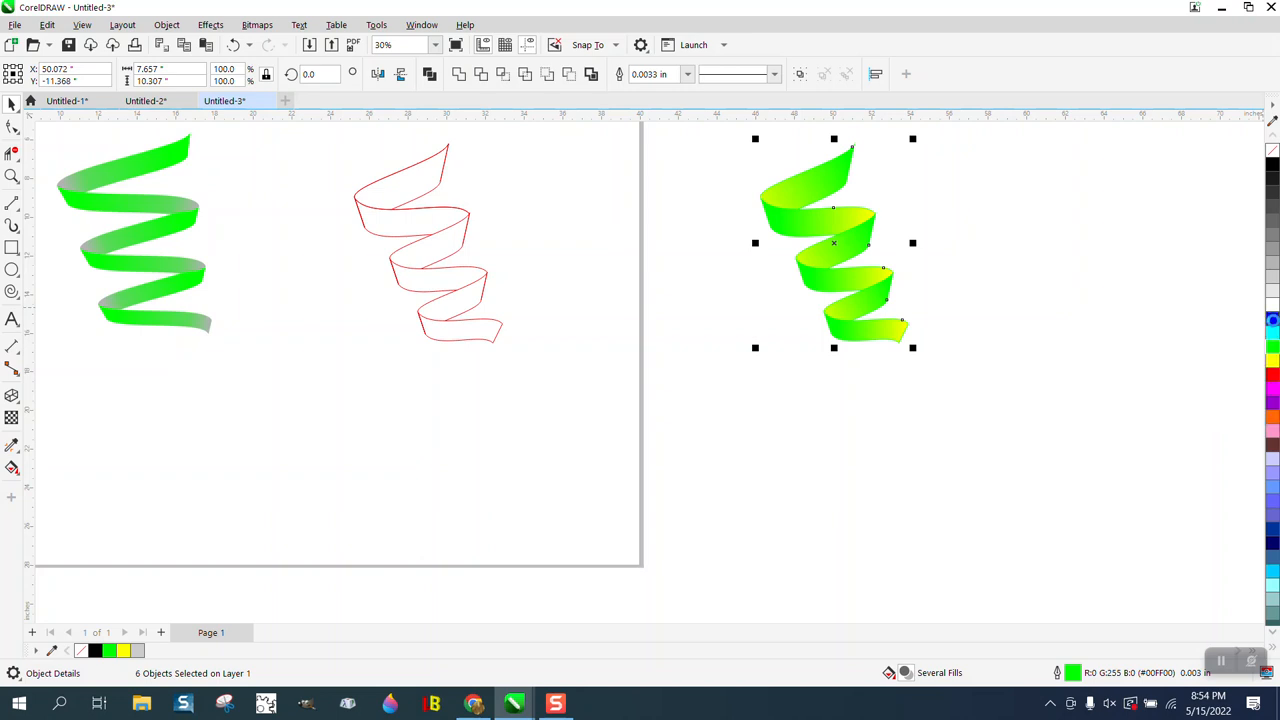
right_click(1272, 318)
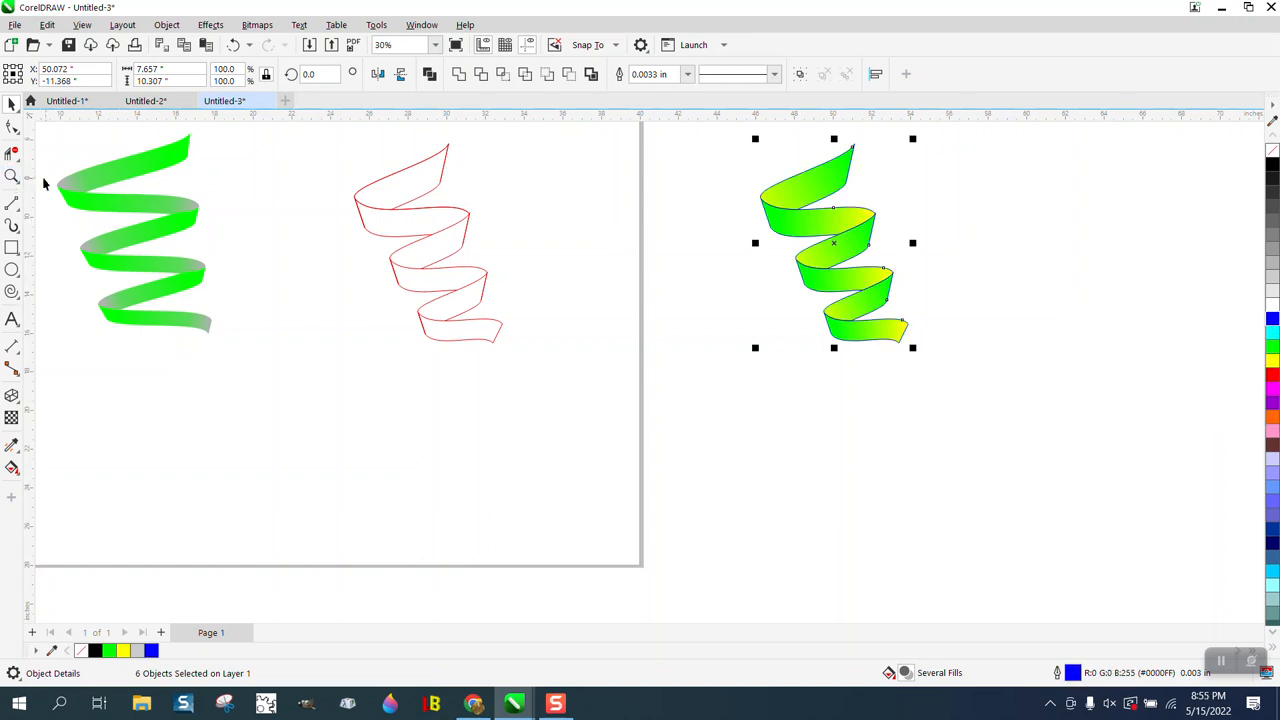
Draw a sideways V from two connected straight lines, about 4.7 in wide and 2.5 in high, in the empty area right of the shaded ribbon
left_click(16, 181)
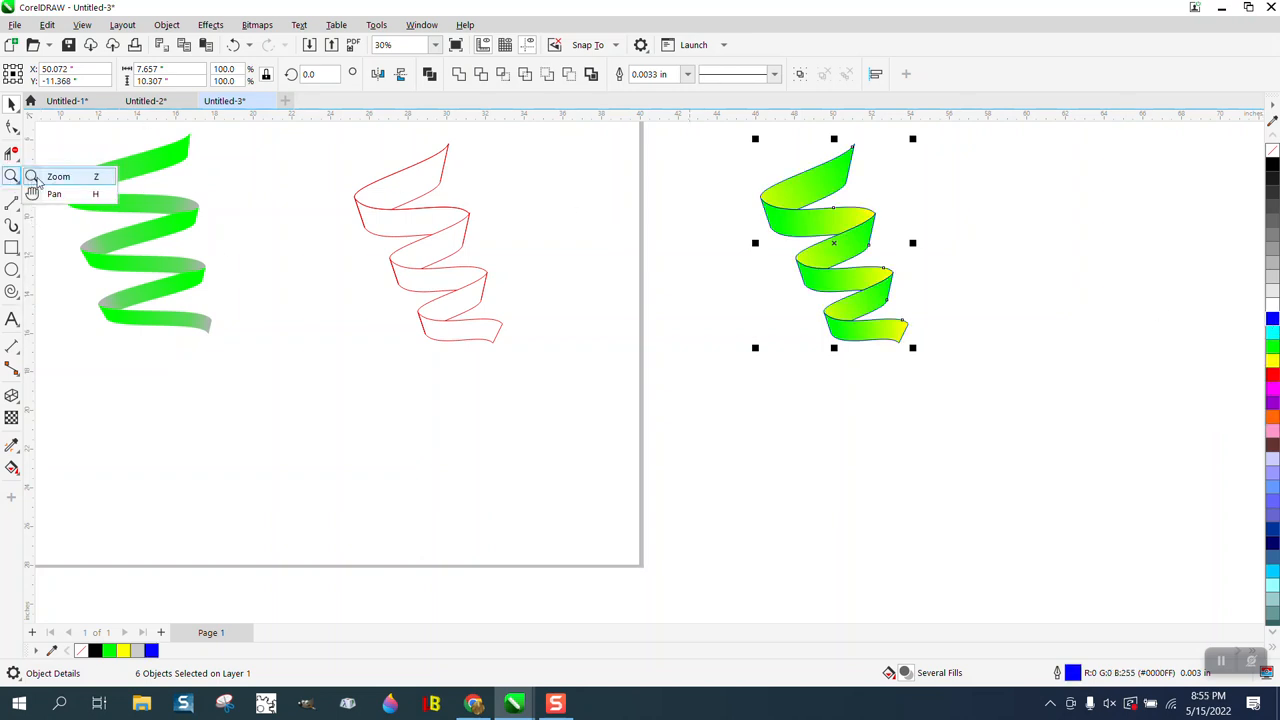
left_click(58, 176)
left_click_drag(700, 148, 1016, 380)
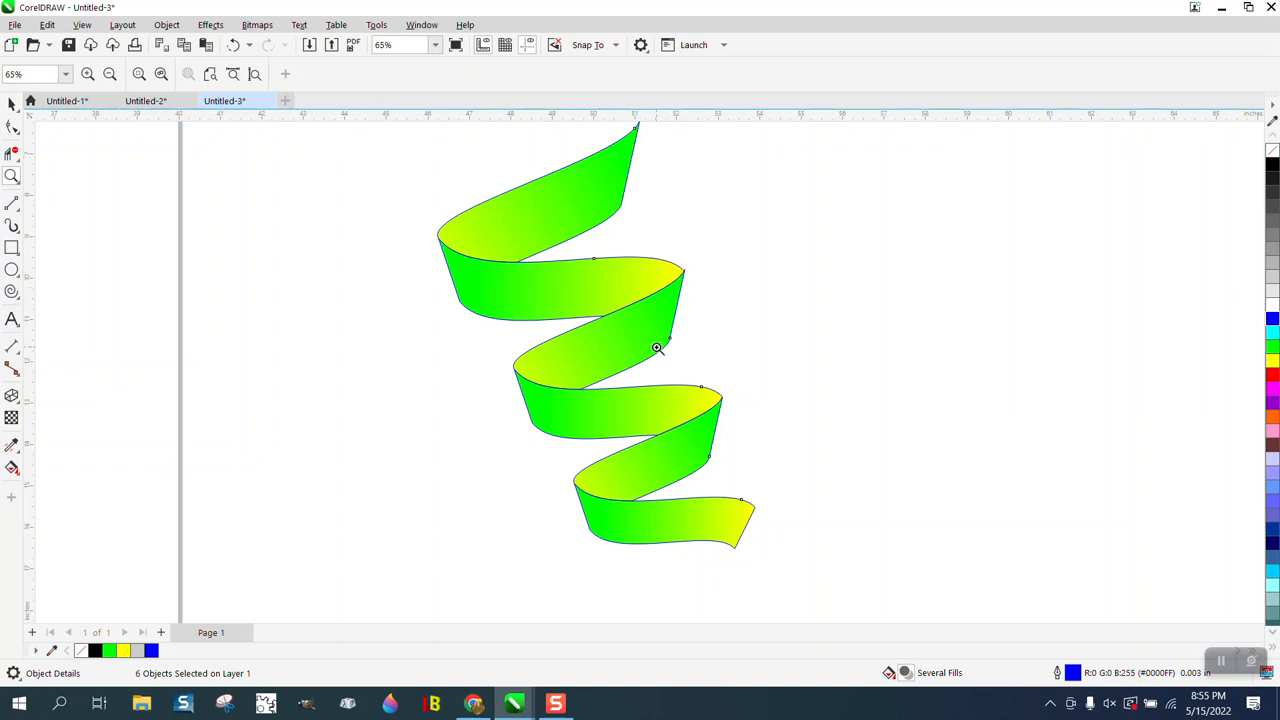
scroll(664, 278, "down", 3)
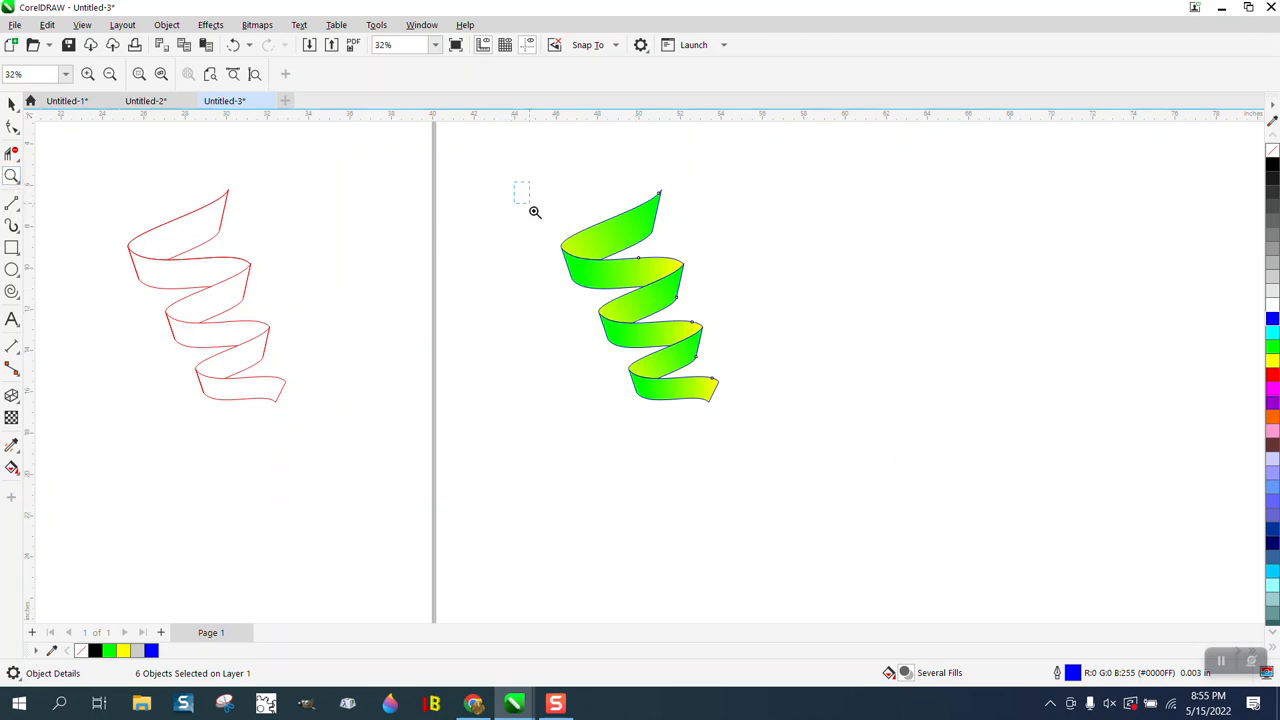
left_click_drag(534, 211, 819, 432)
scroll(369, 249, "down", 1)
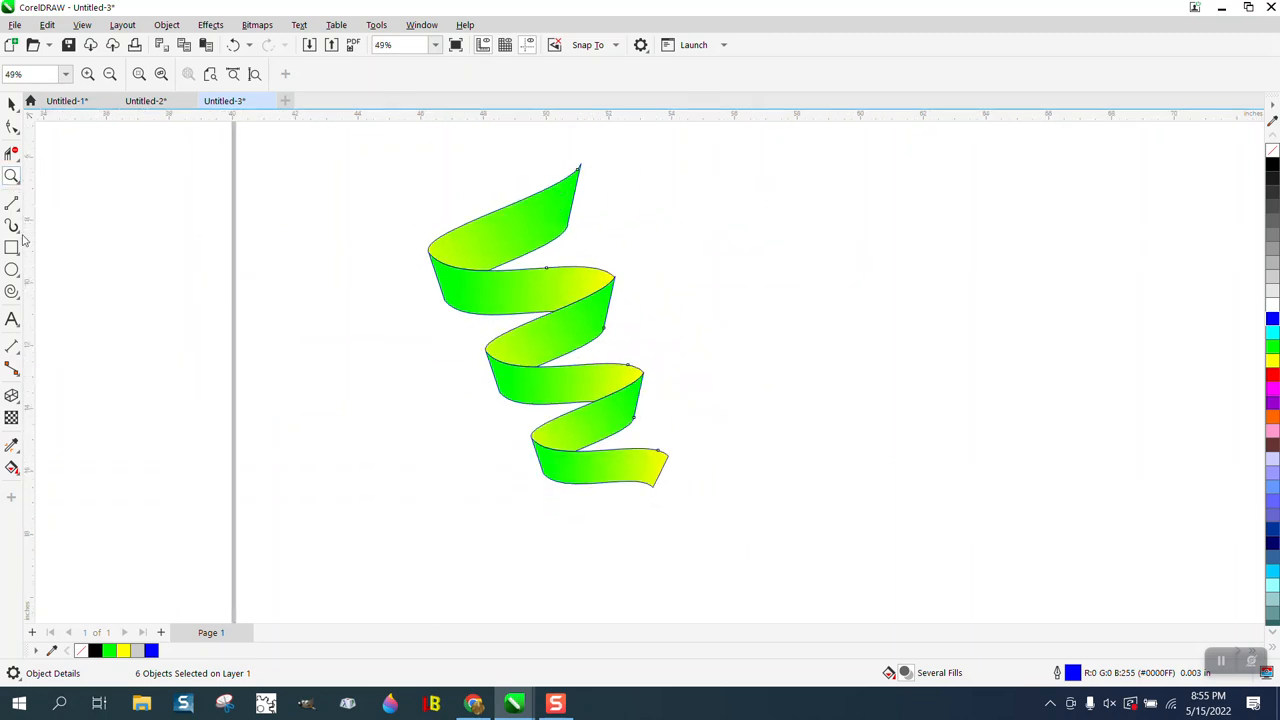
left_click(12, 204)
left_click(961, 220)
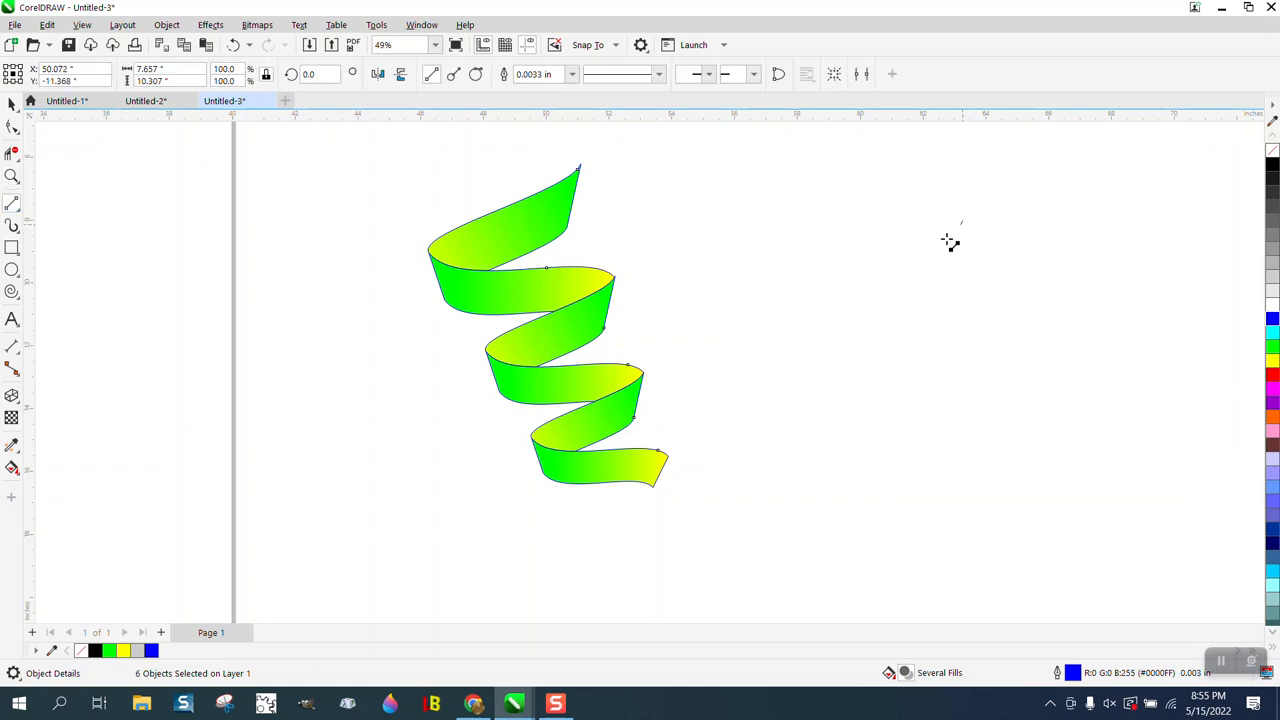
left_click(862, 295)
left_click(862, 295)
left_click(1011, 299)
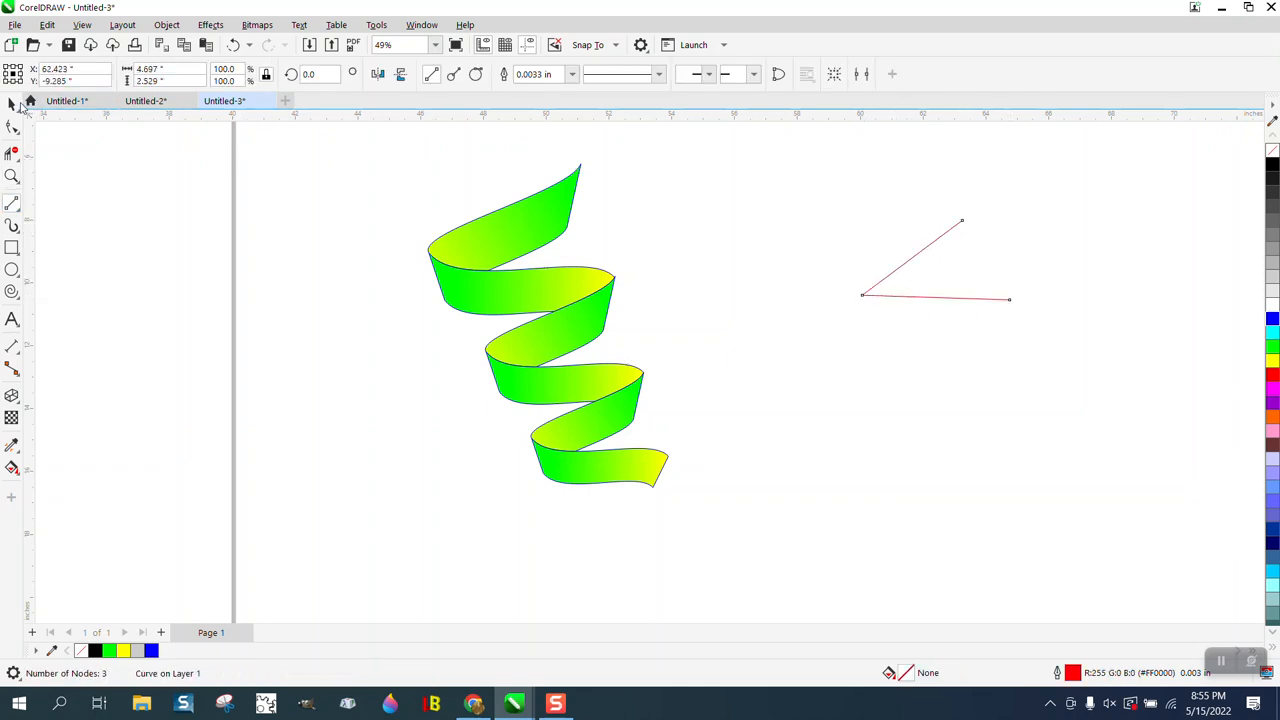
left_click(12, 104)
Try extruding the straight V-shaped line downward and rotating the extrusion in 3D
left_click(12, 395)
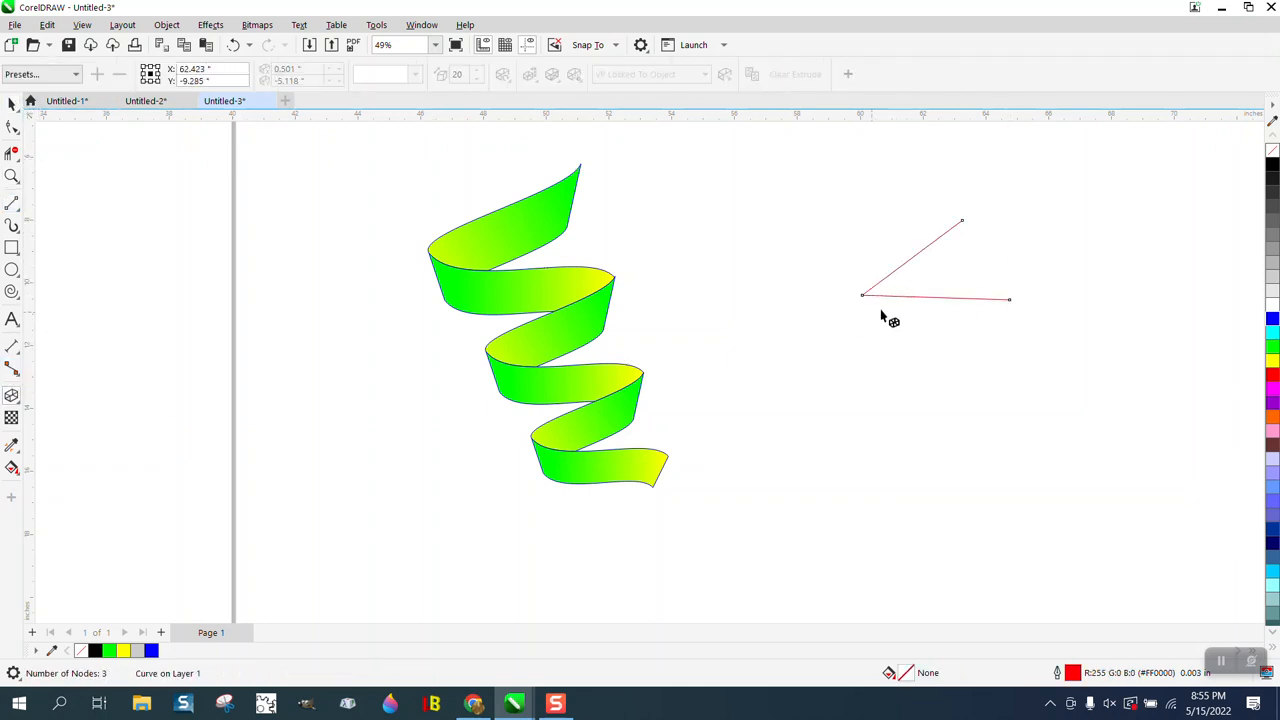
left_click_drag(948, 297, 944, 356)
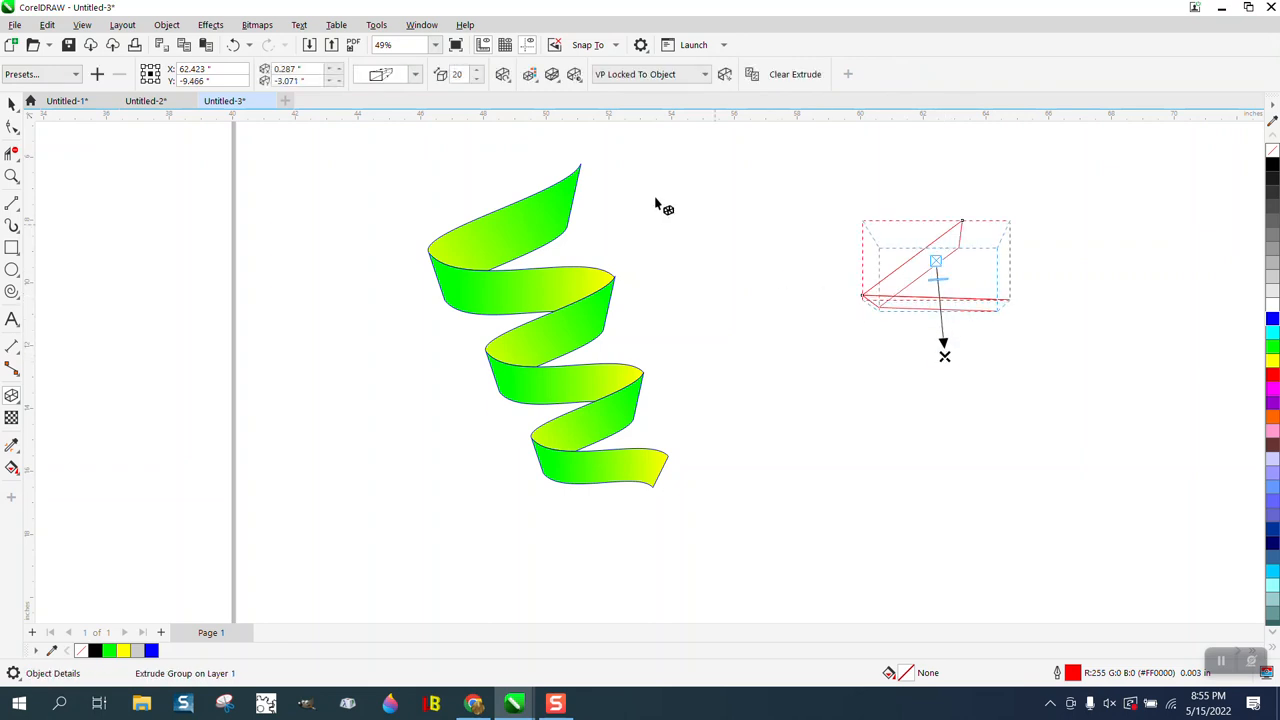
left_click(502, 75)
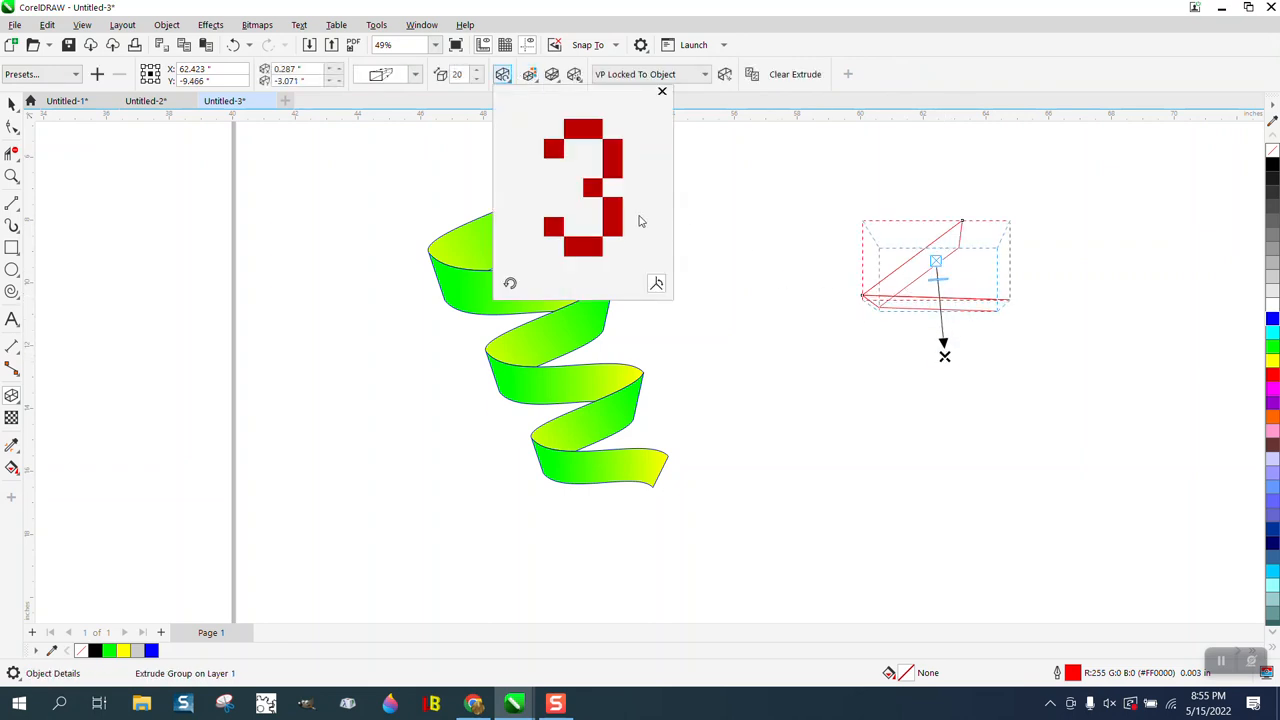
mouse_move(624, 216)
left_mouse_down()
mouse_move(630, 188)
mouse_move(611, 229)
left_mouse_up()
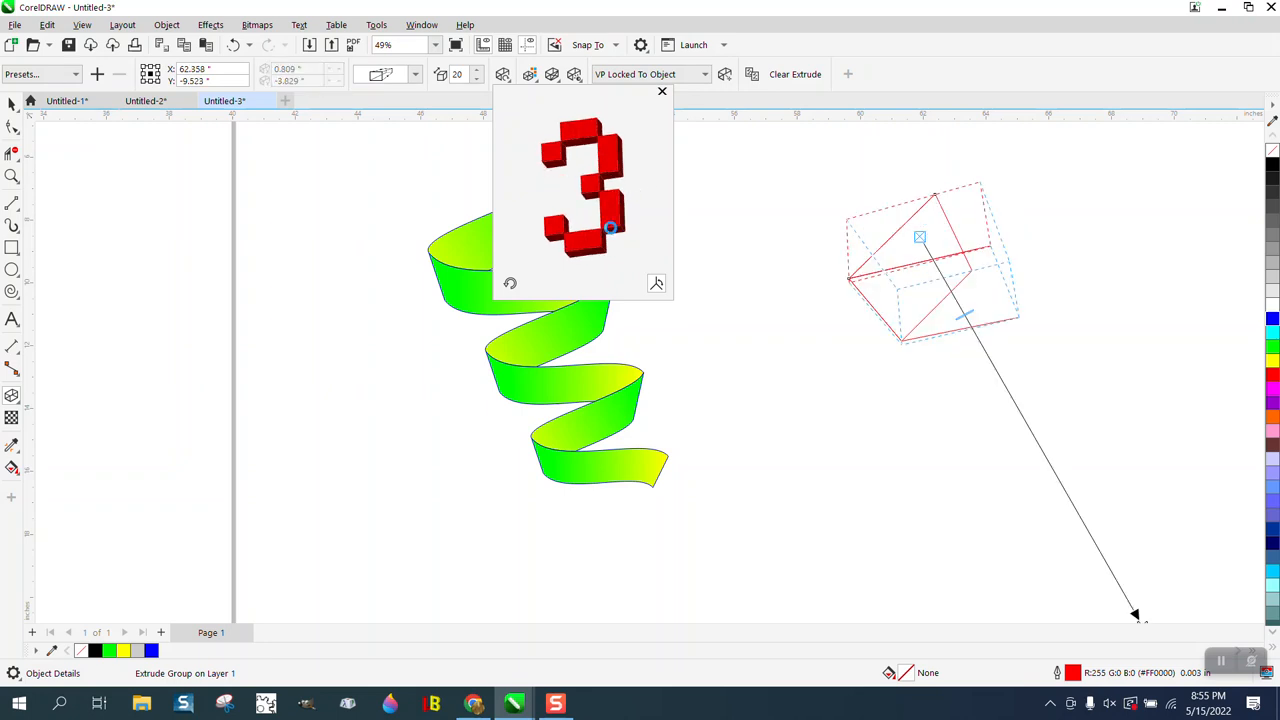
left_click(963, 310)
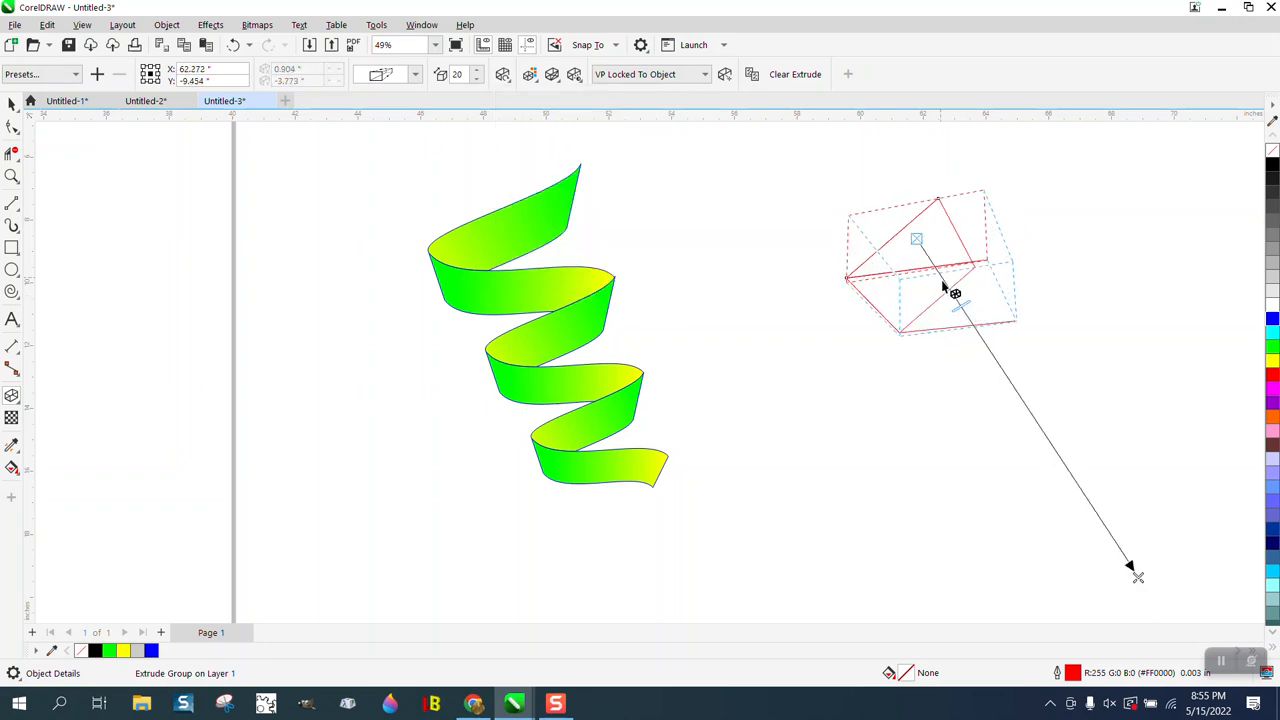
left_click(12, 104)
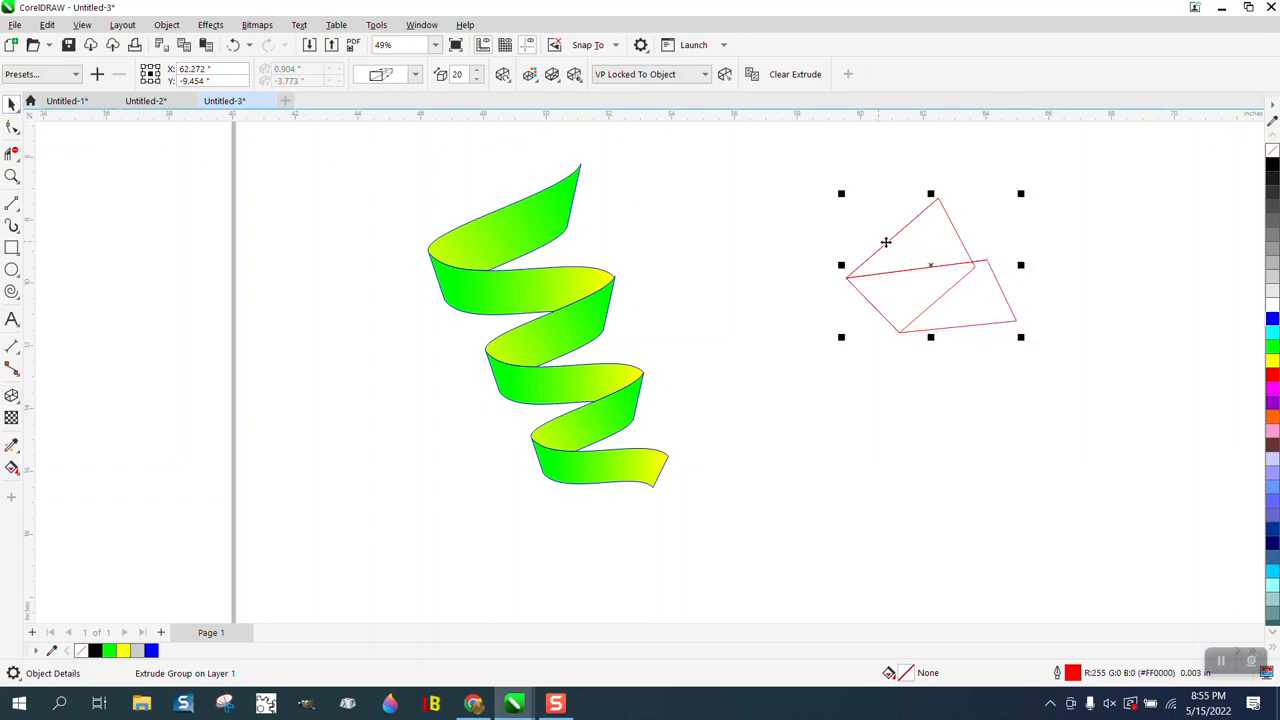
Undo the extrusion of the V-shaped line and its rotations
left_click(232, 45)
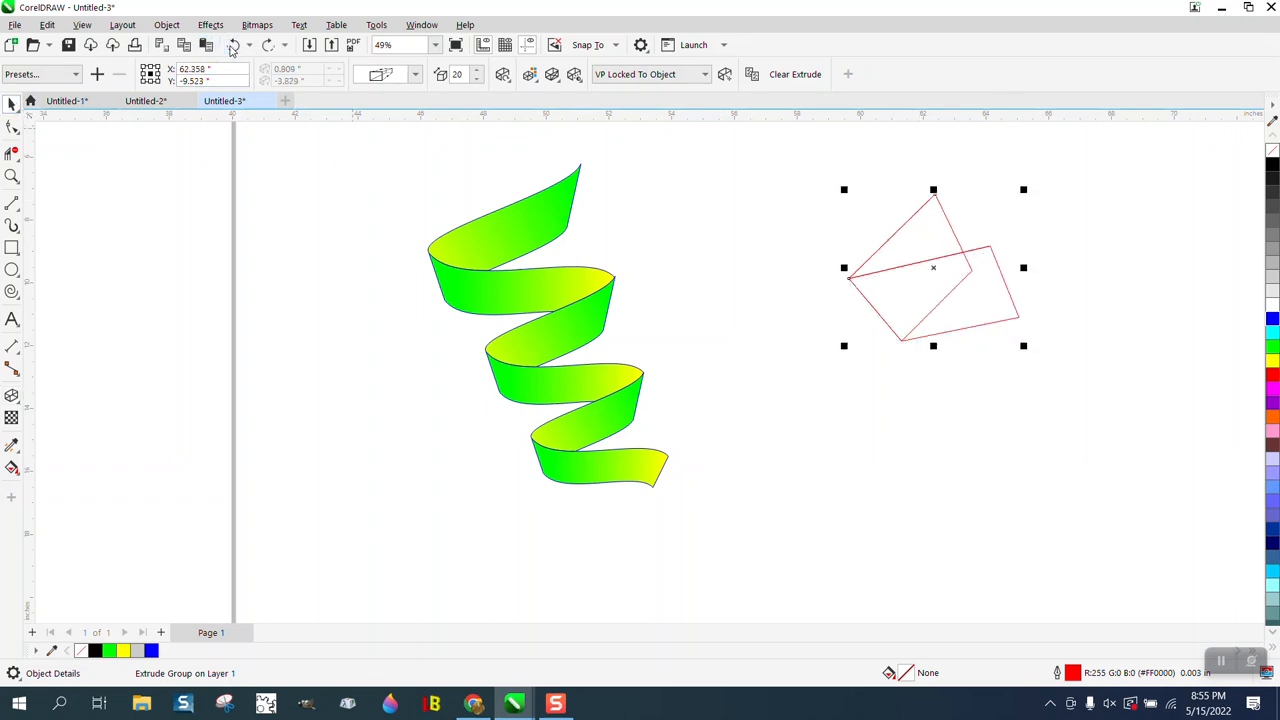
left_click(232, 46)
left_click(232, 45)
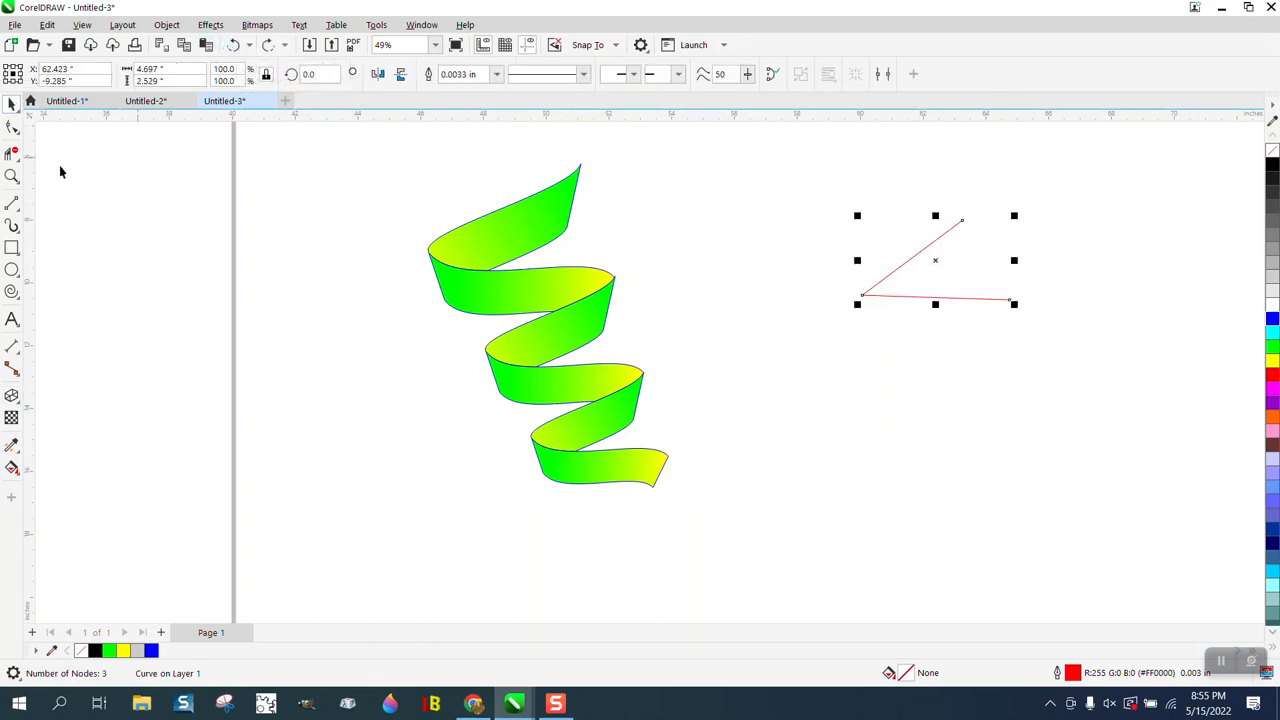
Select all three nodes of the V-shaped line and convert its straight segments to curves
key("F10")
key("ctrl+a")
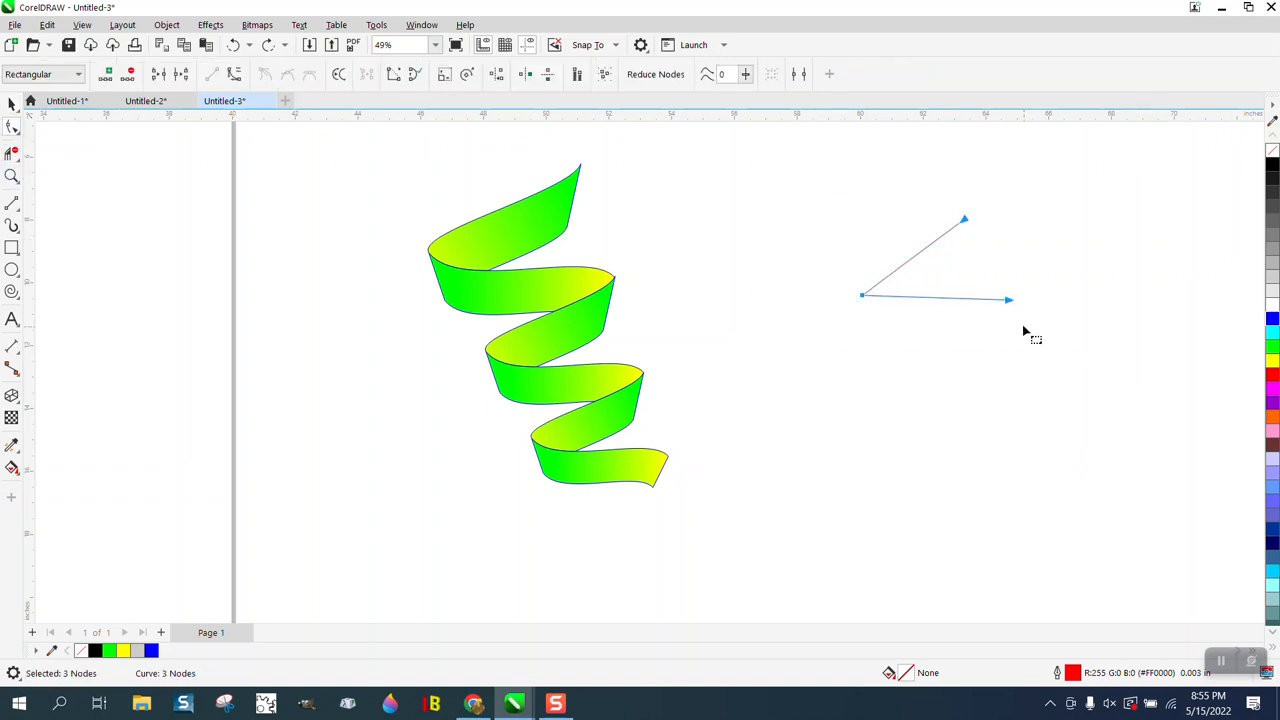
right_click(1010, 300)
left_click(1057, 408)
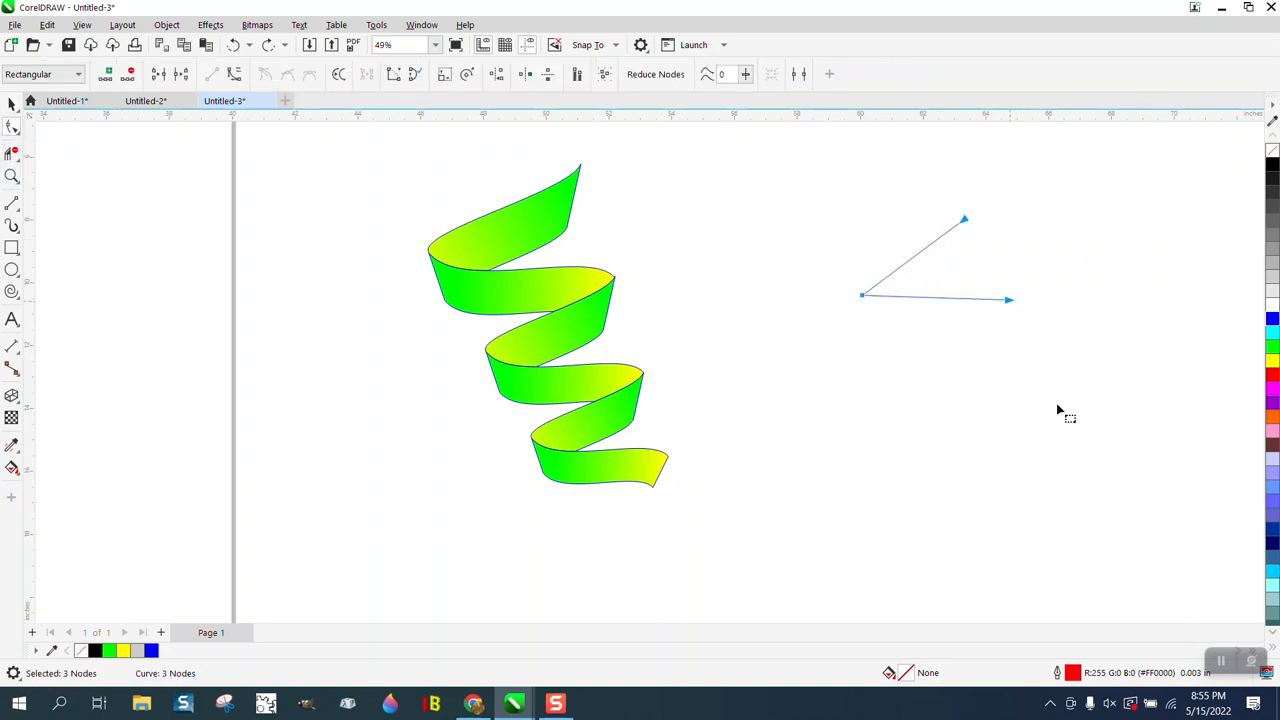
Round the vertex of the V-shaped line by pulling its lower handle downward and its upper handle straight up
left_click(861, 300)
left_click(863, 300)
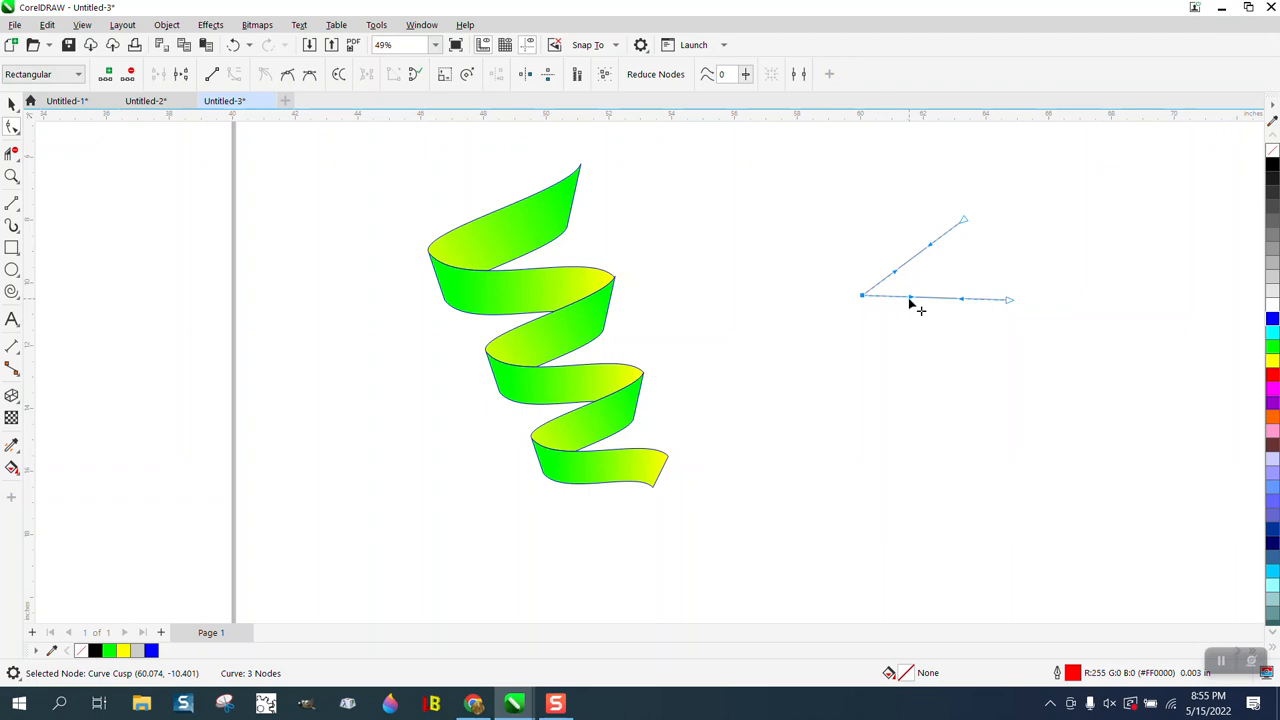
left_click_drag(911, 300, 890, 338)
left_click_drag(893, 272, 863, 269)
Move the curve's upper end node slightly up and right, and raise the lower right end's handle to arch that segment
left_click(937, 247)
left_click_drag(937, 248, 976, 207)
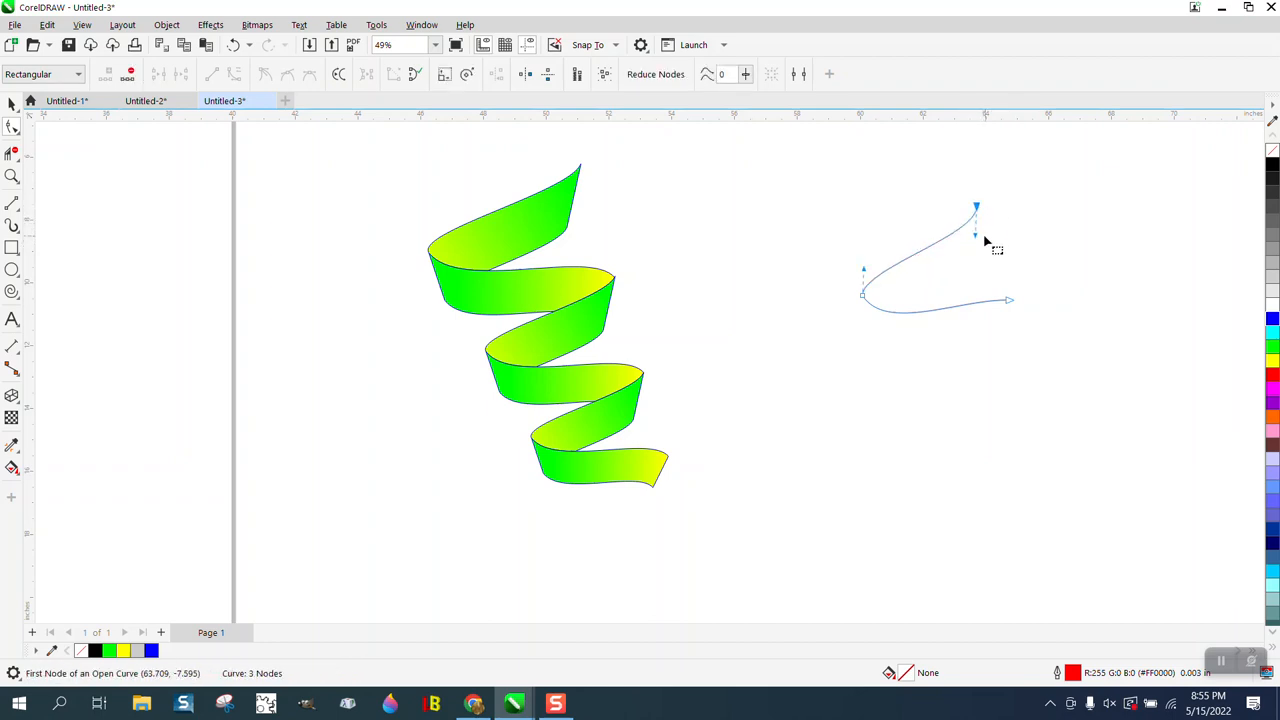
left_click(1010, 301)
left_click_drag(965, 299, 978, 285)
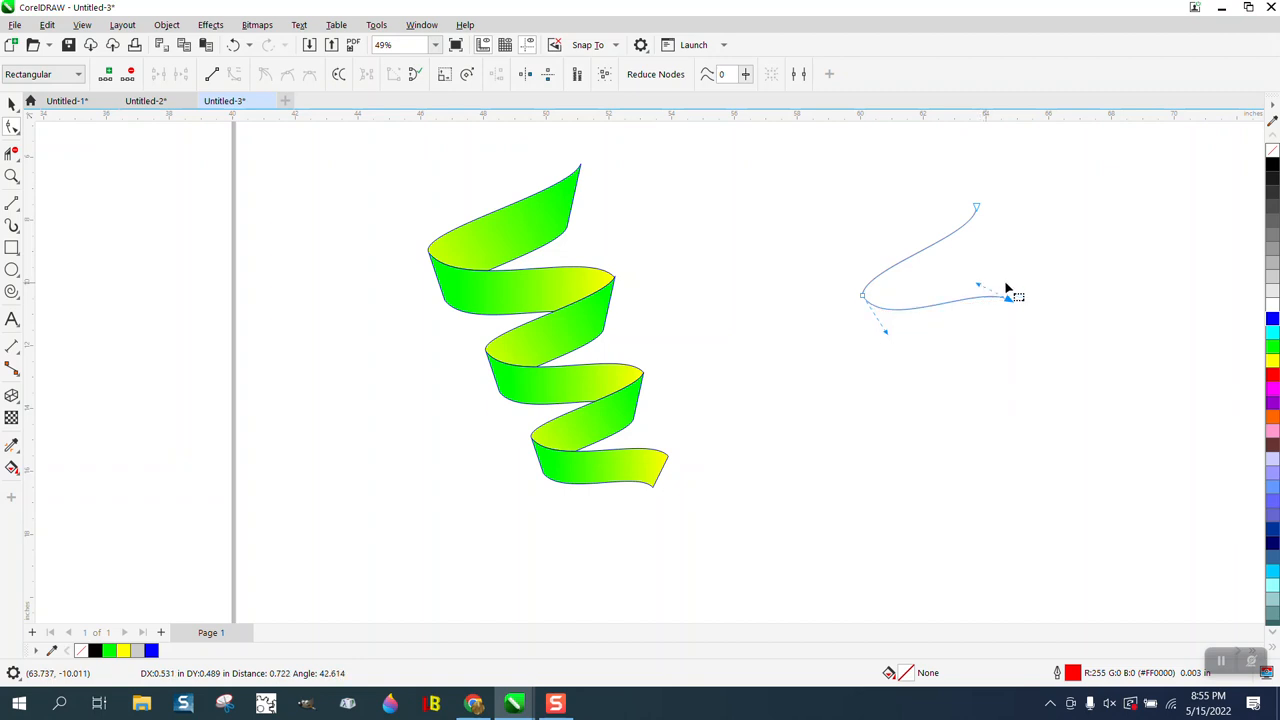
Extrude the rounded V-shaped curve downward and tilt the extrusion slightly in 3D so it forms a ribbon loop
left_click(11, 395)
left_click_drag(917, 286, 944, 355)
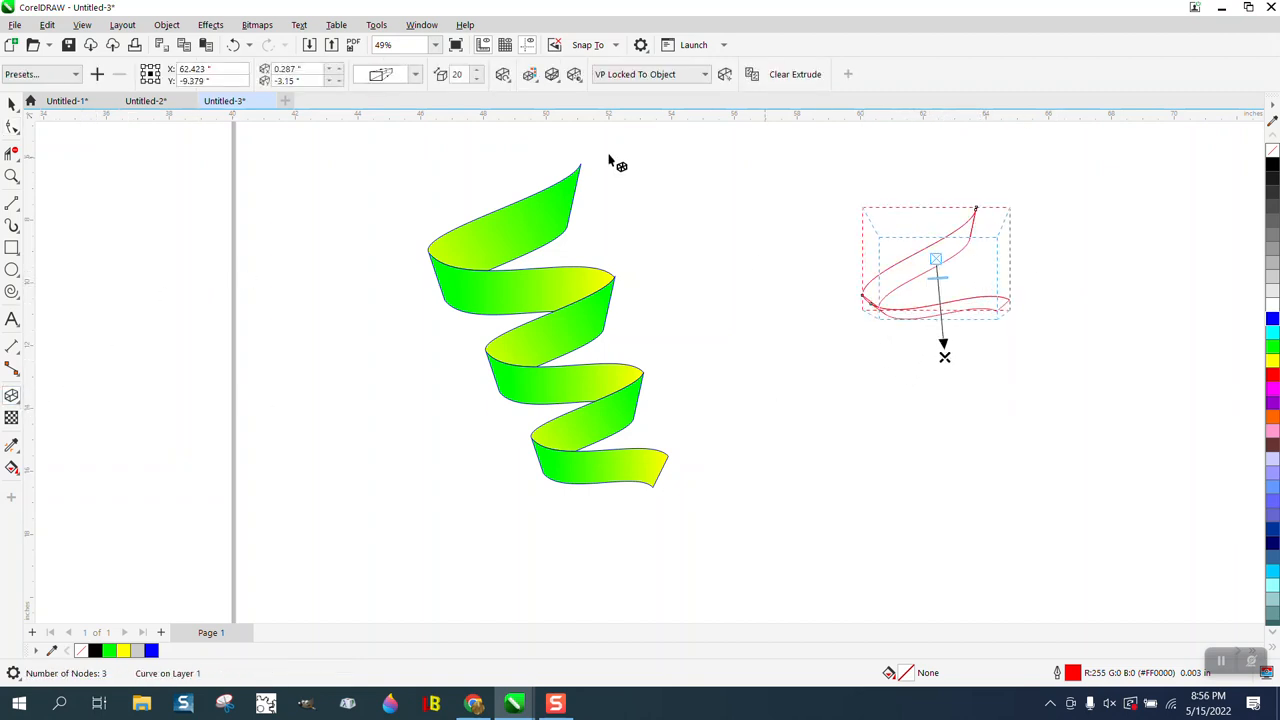
left_click(502, 74)
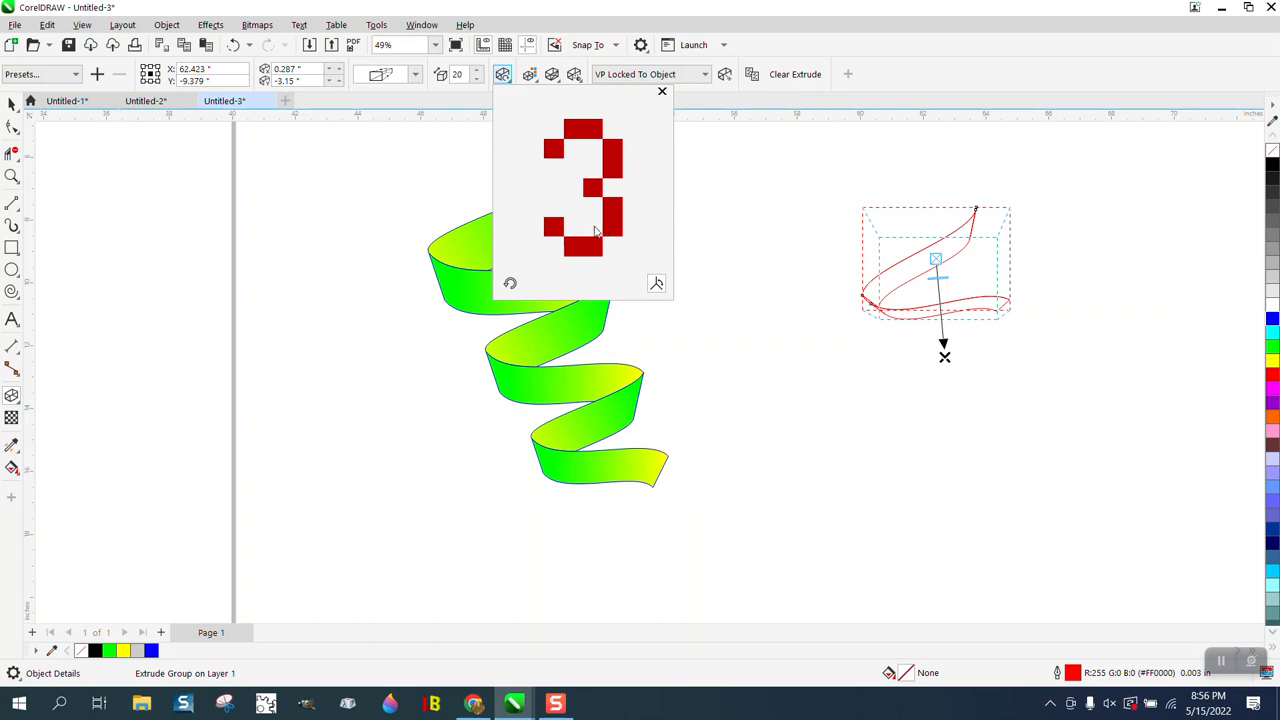
left_click_drag(595, 232, 598, 218)
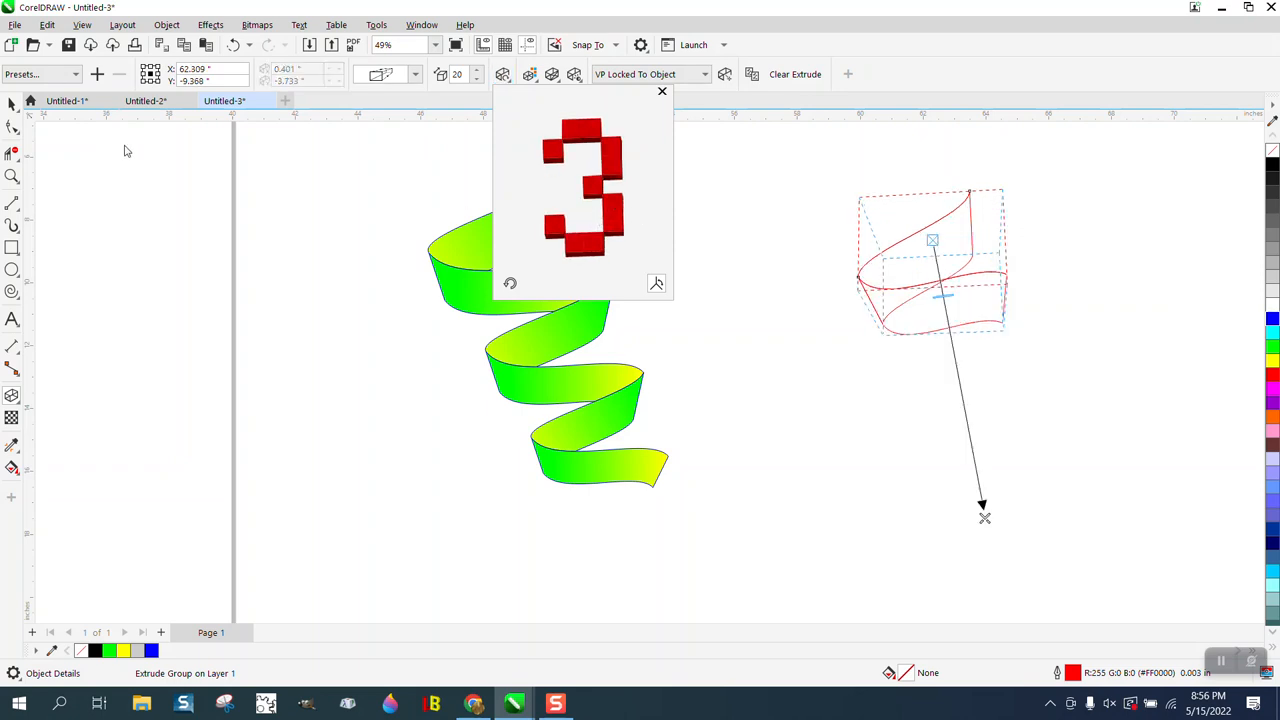
Break the extrude group apart, pull the original V-shaped curve away from the ribbon, and delete it
left_click(13, 107)
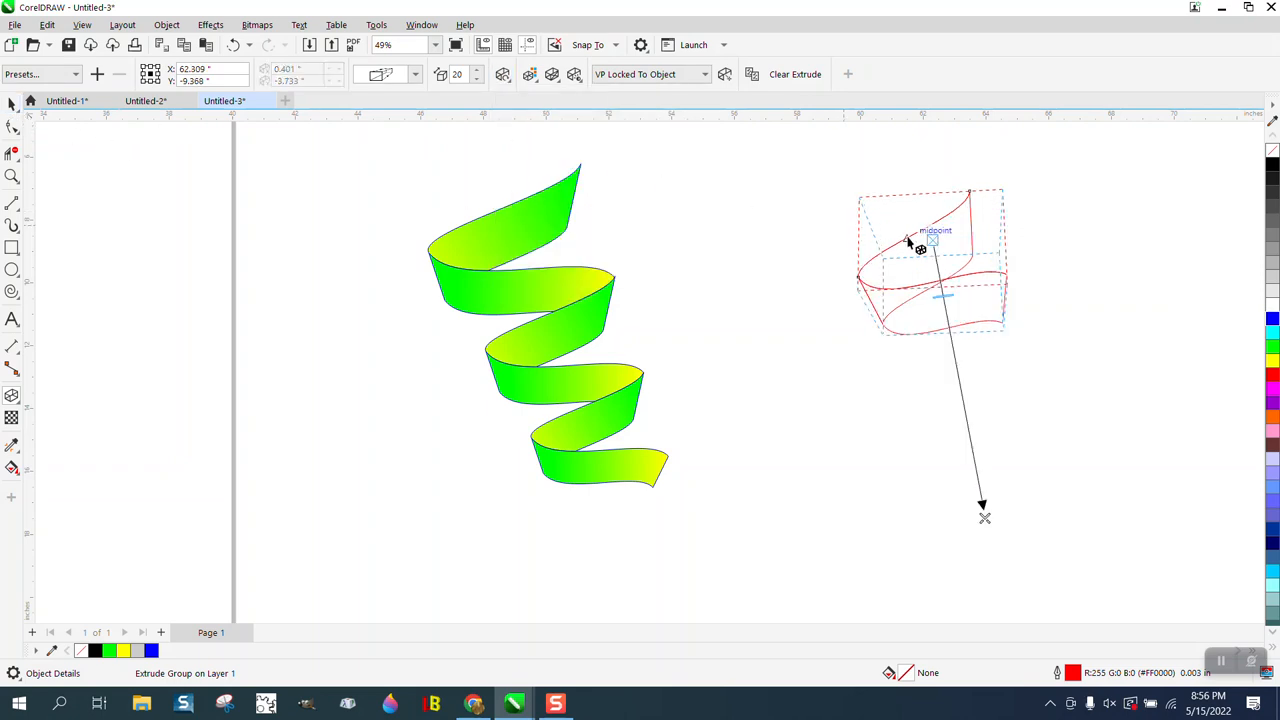
left_click(13, 107)
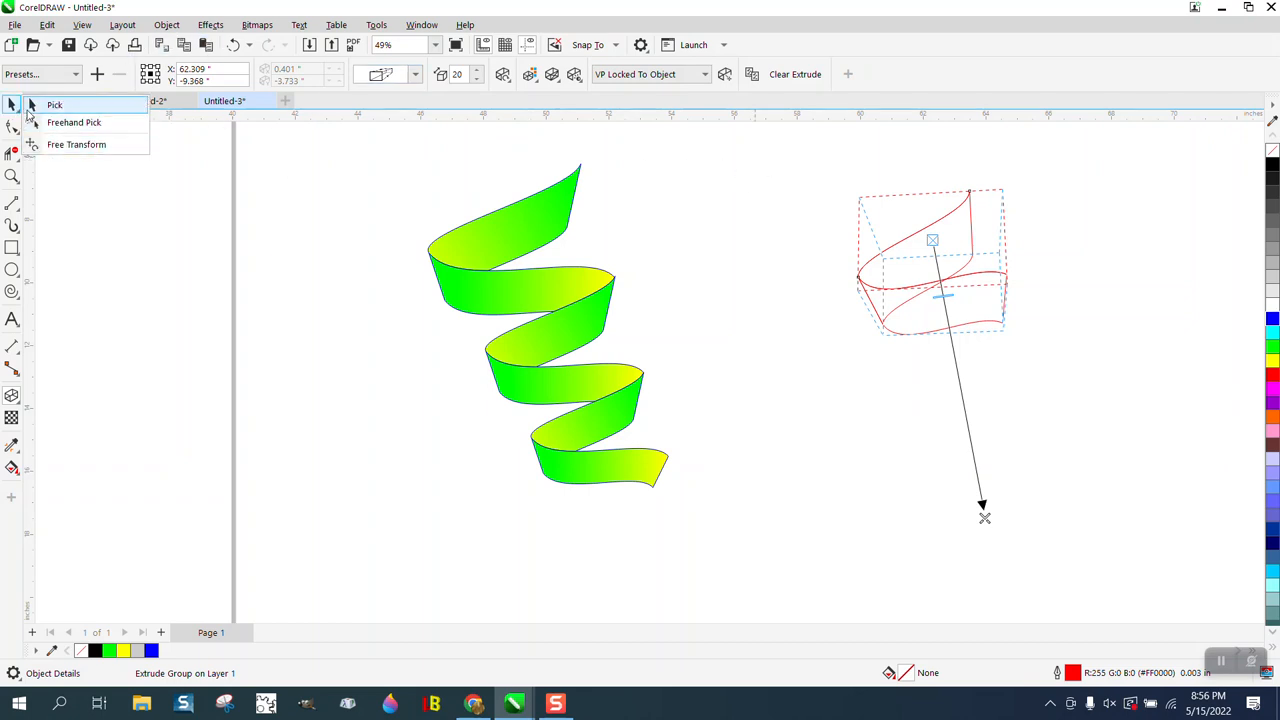
left_click(52, 104)
left_click_drag(752, 178, 1116, 412)
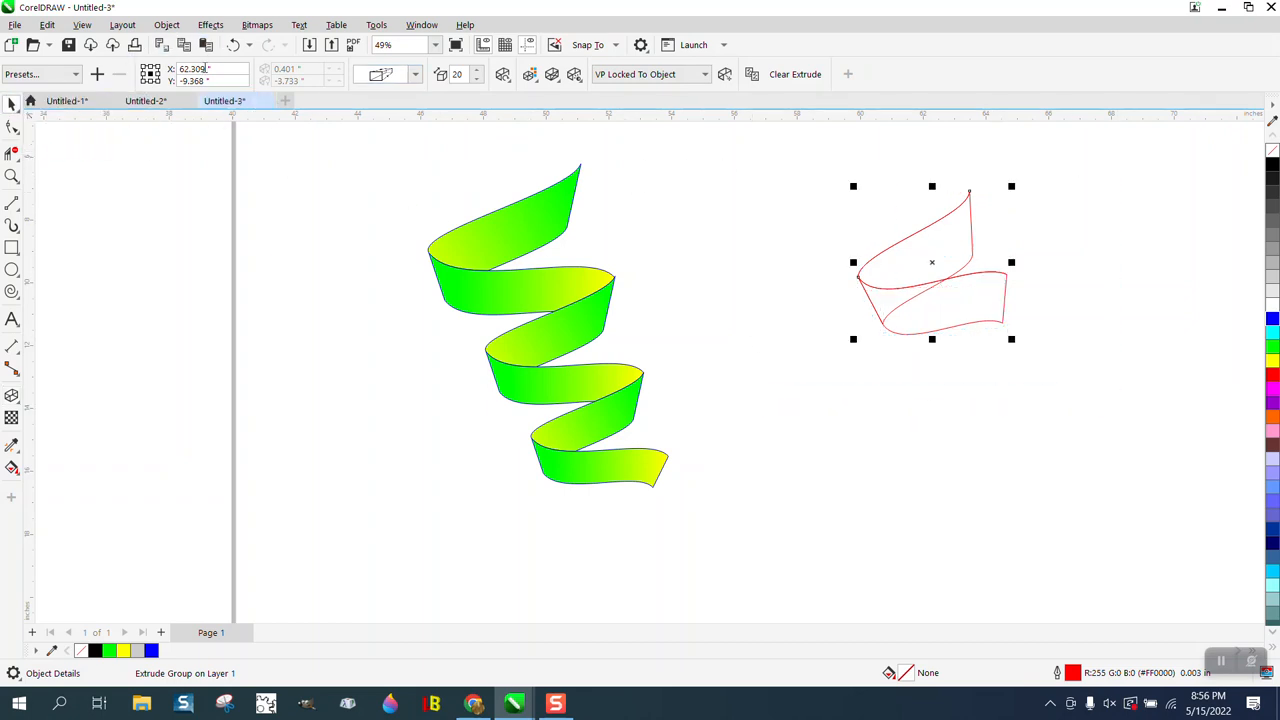
left_click(167, 25)
left_click(255, 385)
left_click(728, 303)
left_click_drag(881, 290, 831, 430)
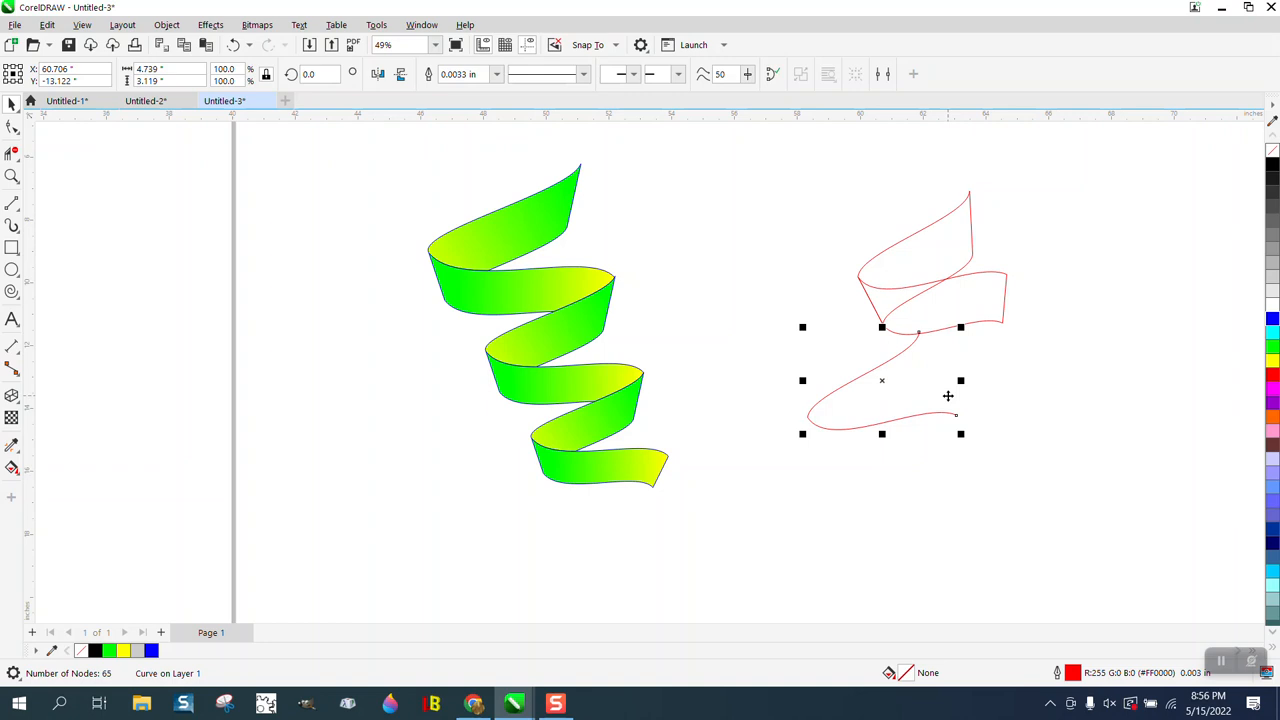
key("Delete")
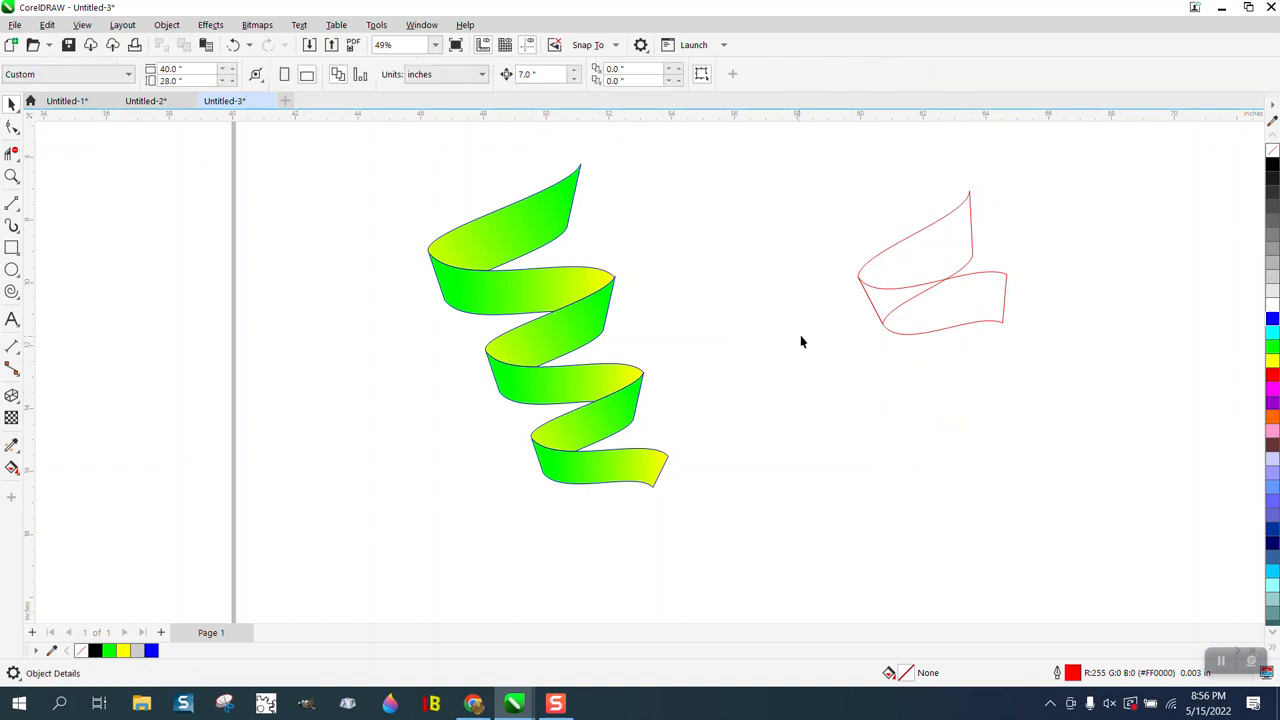
Remove the hidden back-edge segment crossing the ribbon's lower band with Virtual Segment Delete
left_click(12, 153)
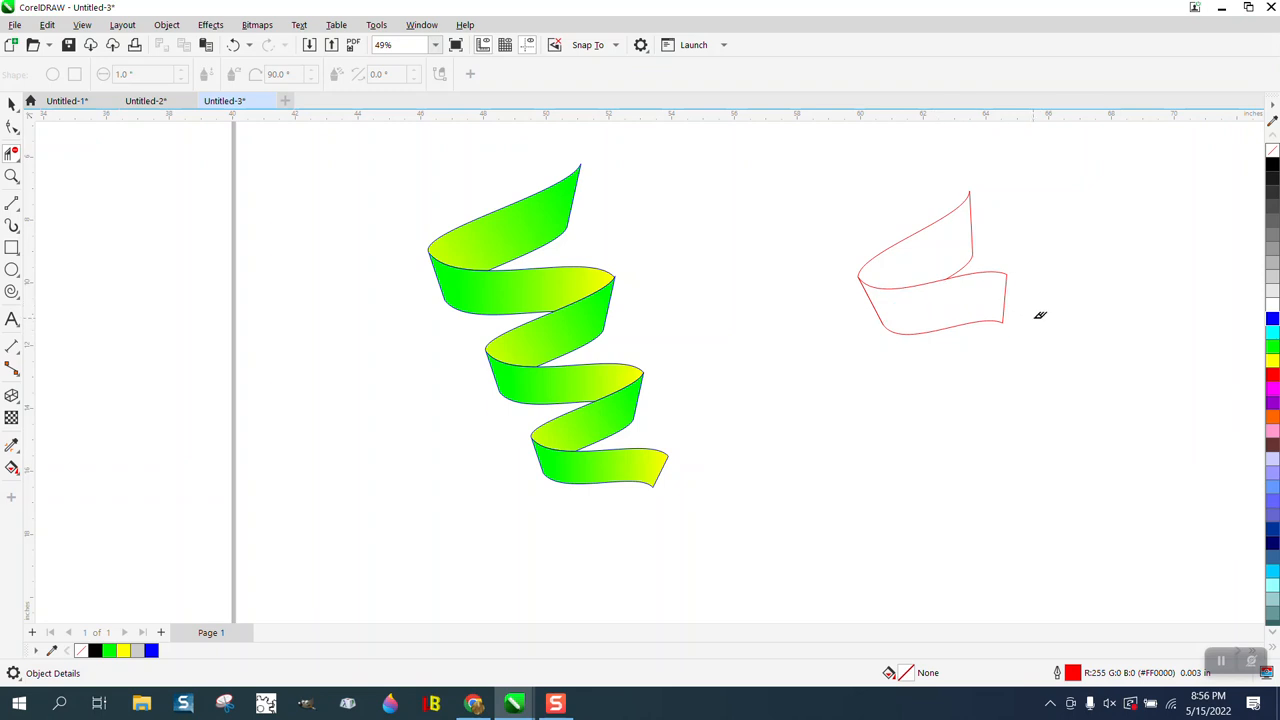
left_click(12, 104)
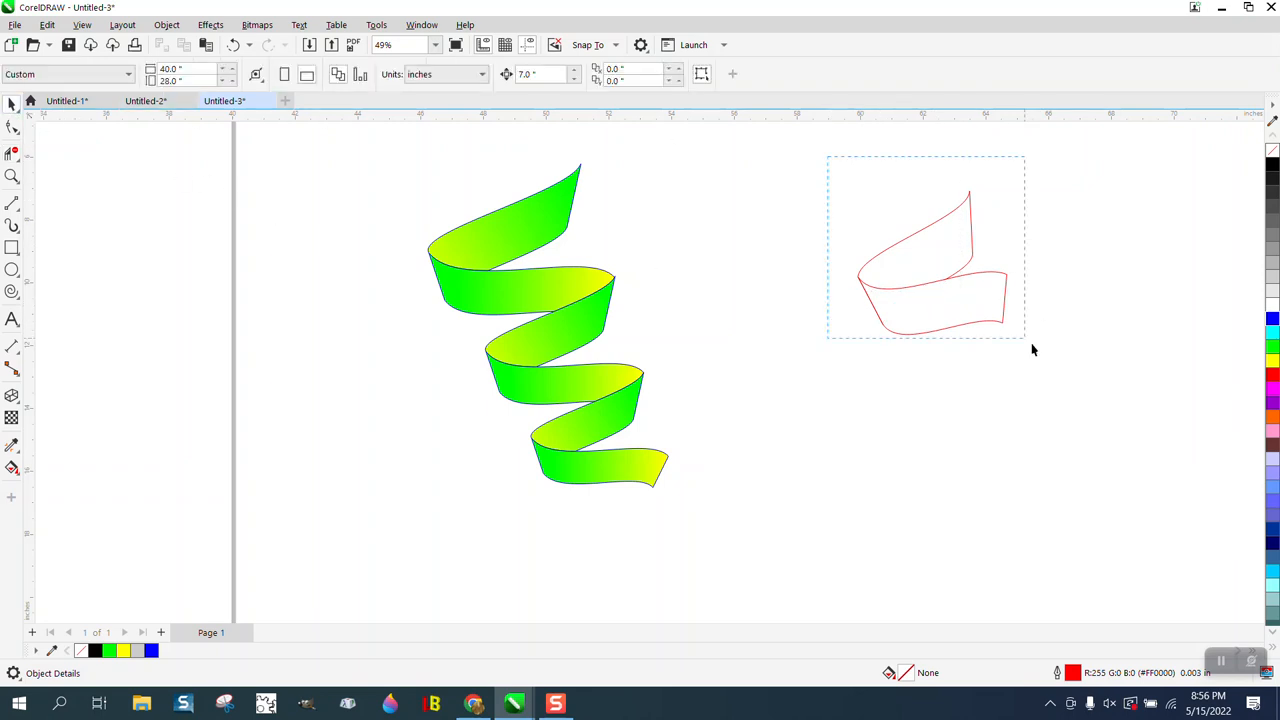
Duplicate the ribbon loop and snap the copy's upper tip to the upper right end node of the original's lower band
left_click_drag(1033, 349, 1034, 350)
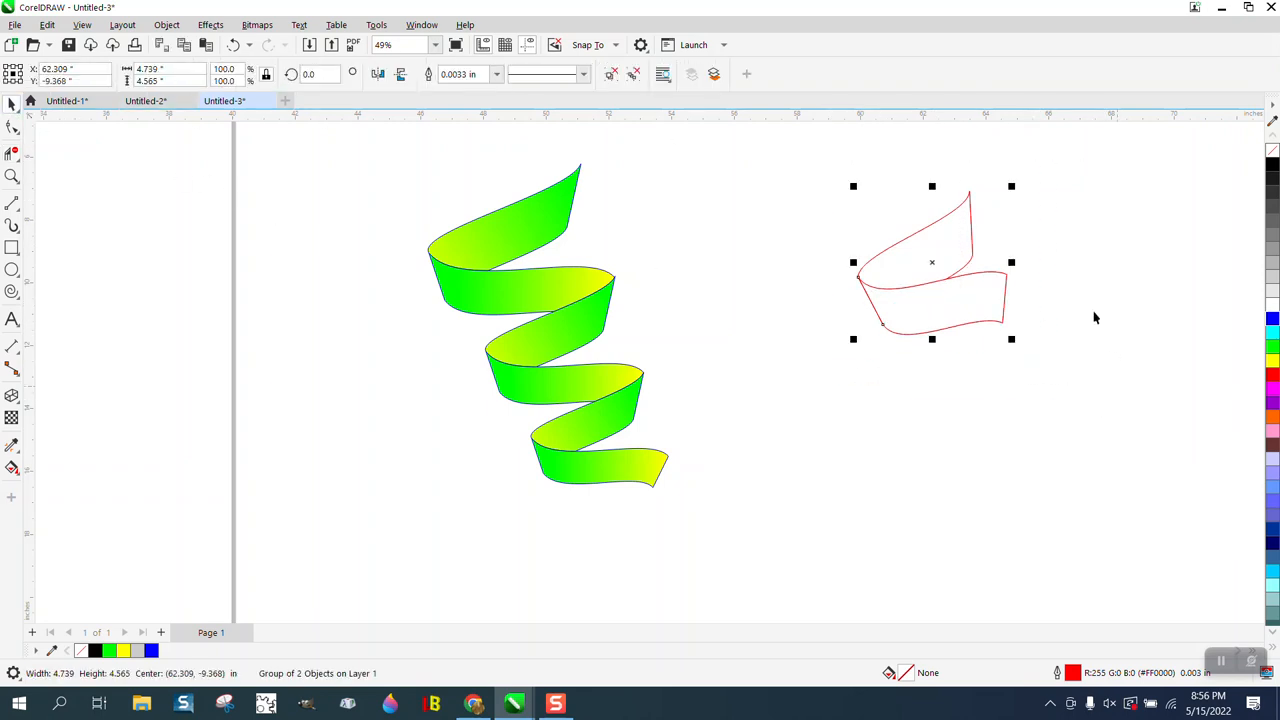
left_click_drag(969, 194, 1006, 278)
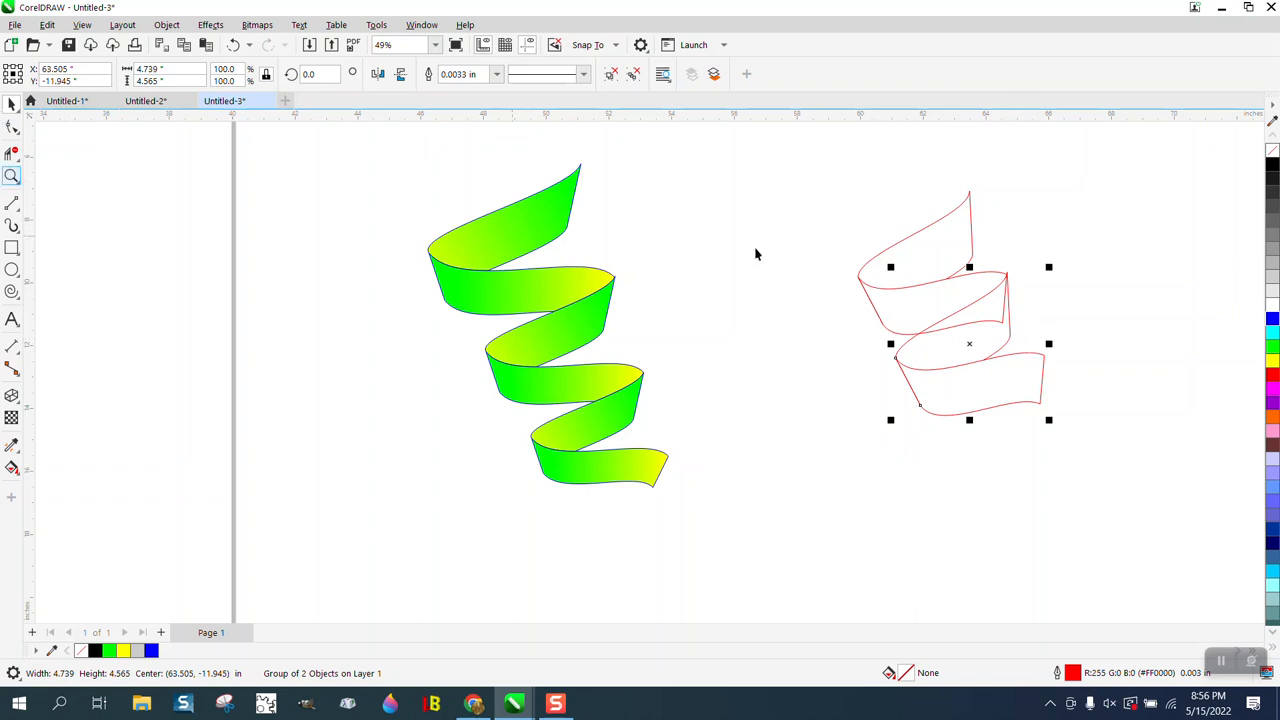
left_click(15, 179)
left_click(62, 176)
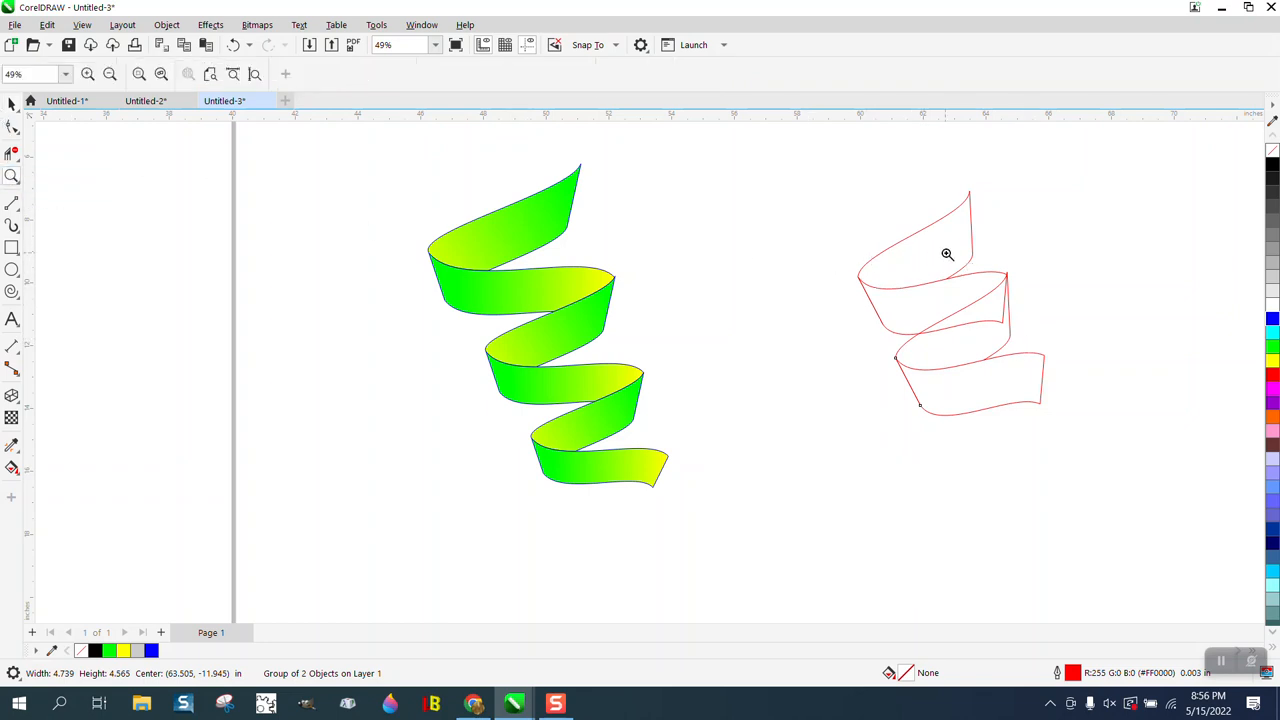
left_click_drag(946, 251, 1112, 362)
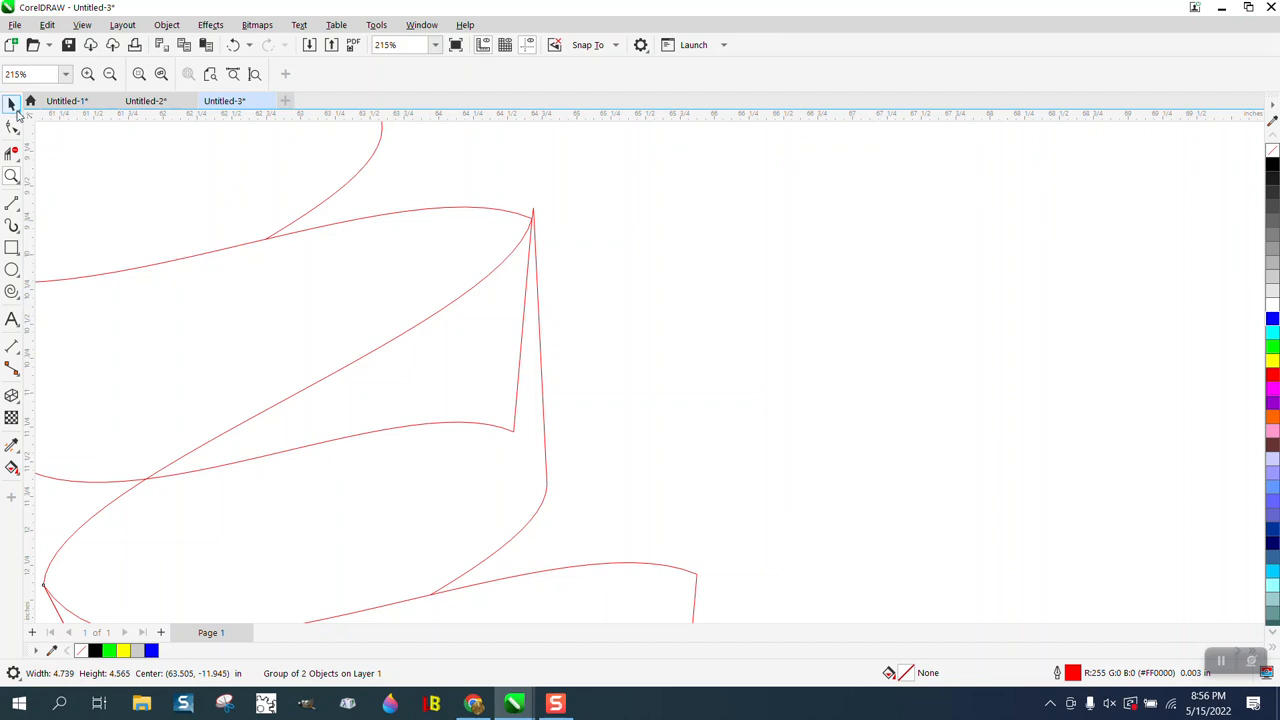
left_click(11, 103)
left_click(533, 214)
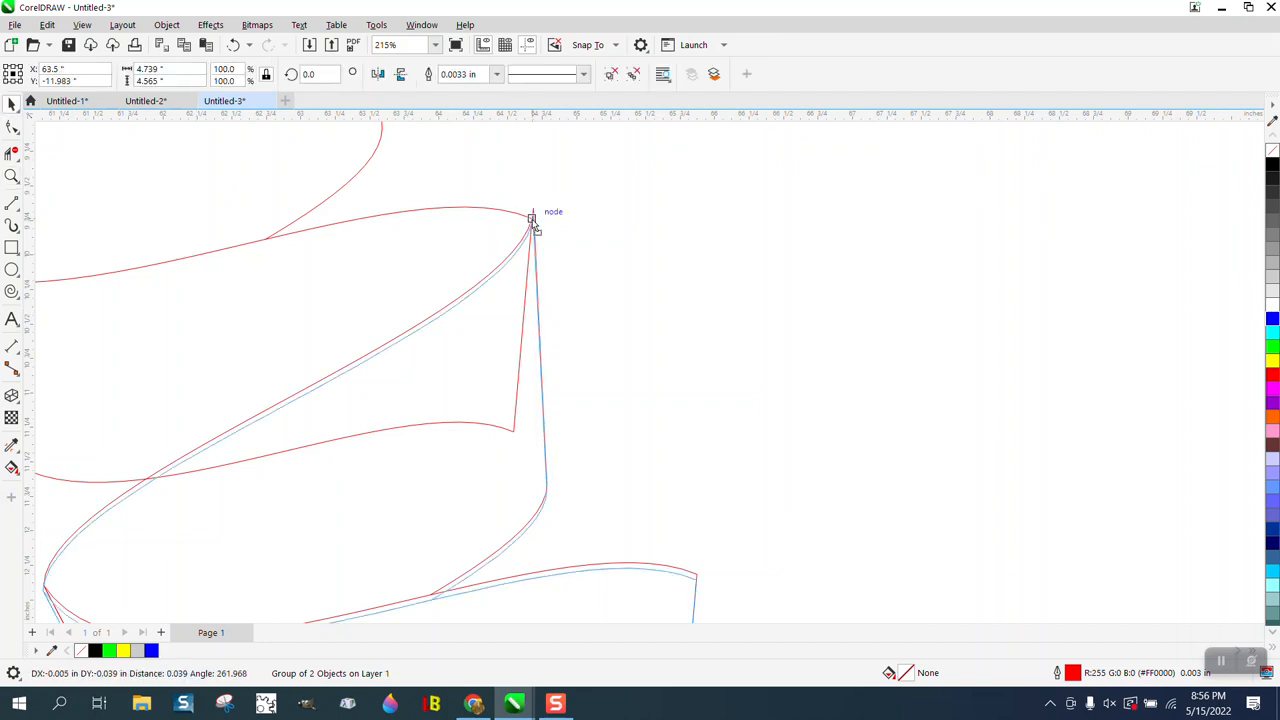
Scale the ribbon copy to 82.4% and snap its upper tip back onto the first ribbon's upper right end node
scroll(534, 214, "down", 3)
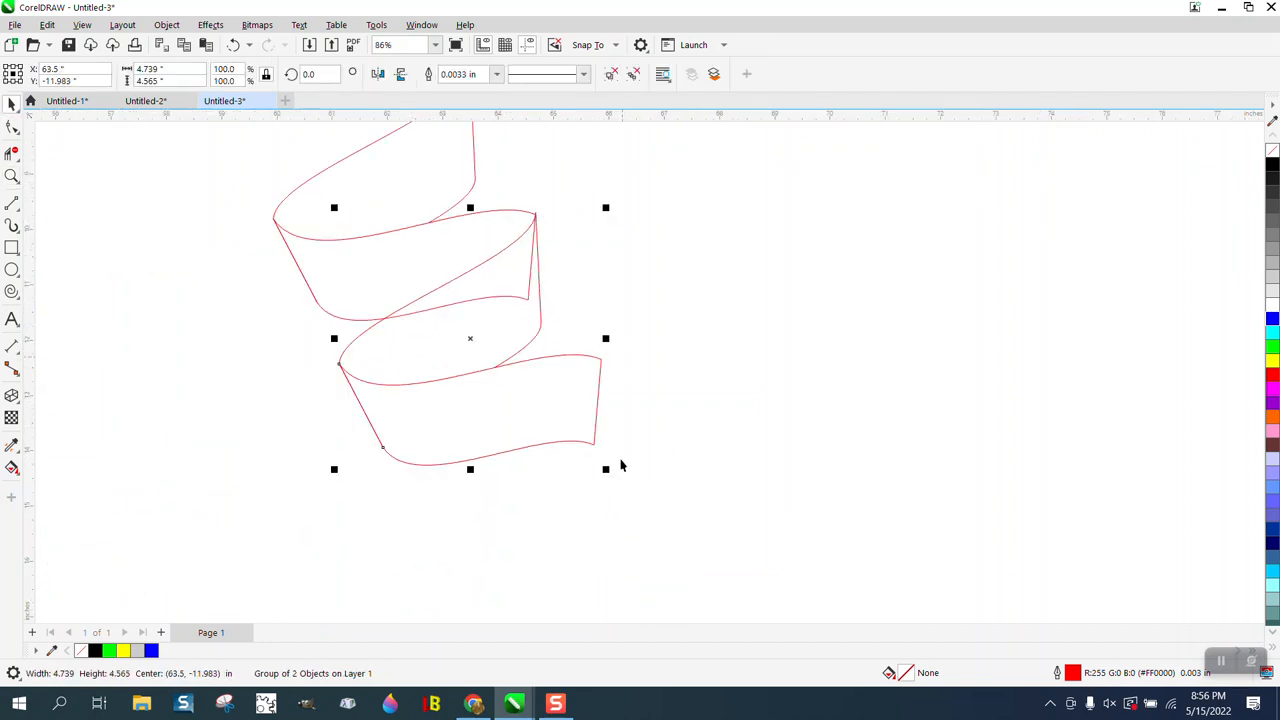
left_click_drag(604, 470, 558, 427)
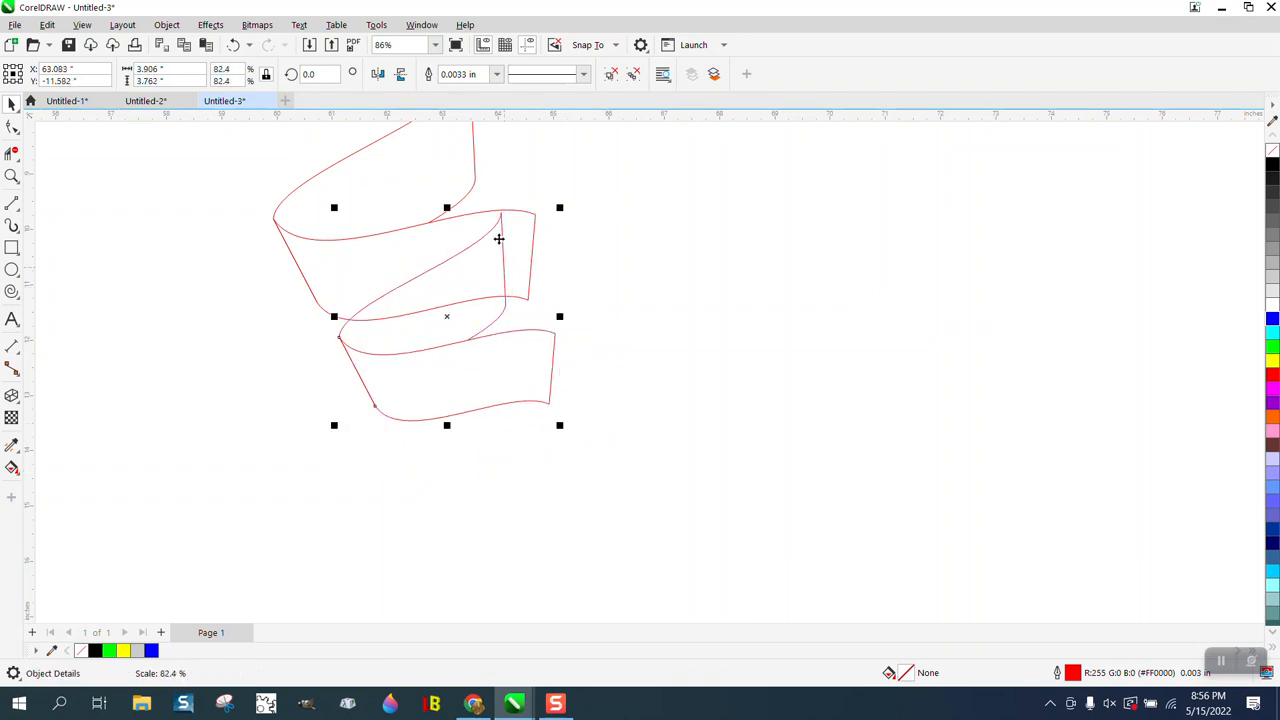
left_click_drag(503, 214, 597, 242)
left_click(12, 176)
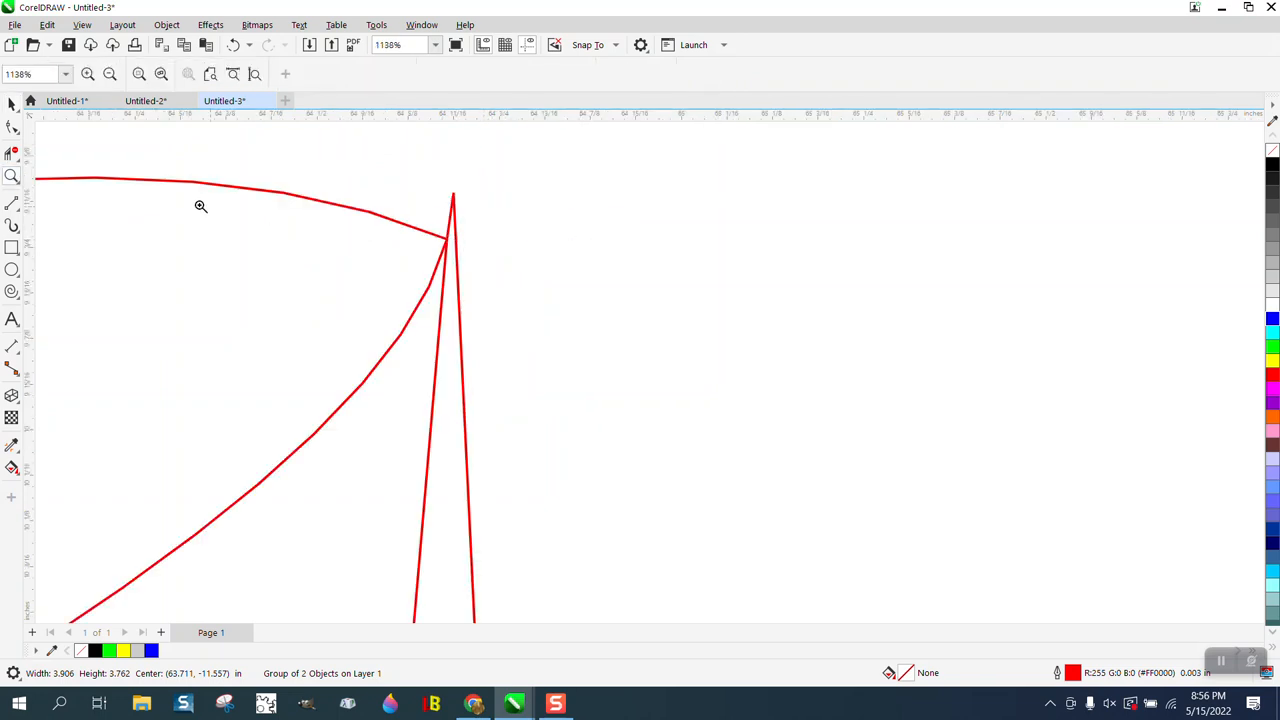
left_click(12, 104)
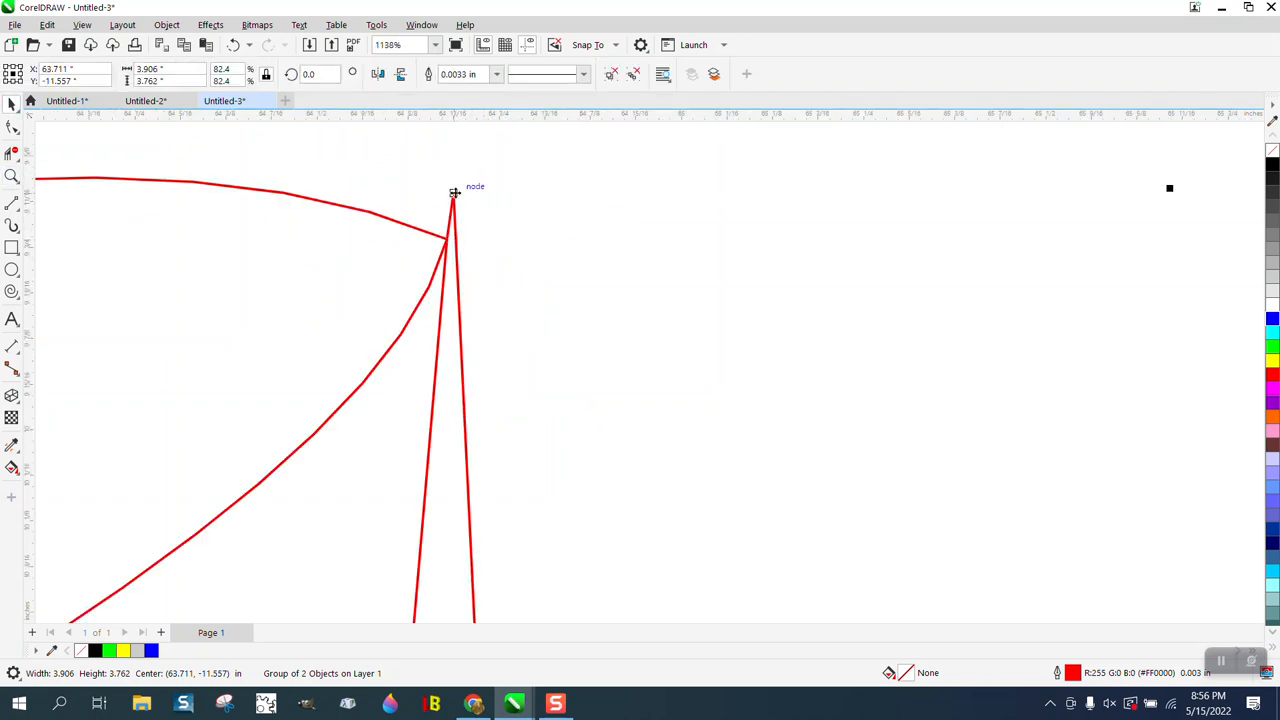
left_click_drag(453, 194, 450, 242)
Remove the first ribbon's end and lower-edge segments that overlap the scaled copy with Virtual Segment Delete
scroll(471, 210, "down", 5)
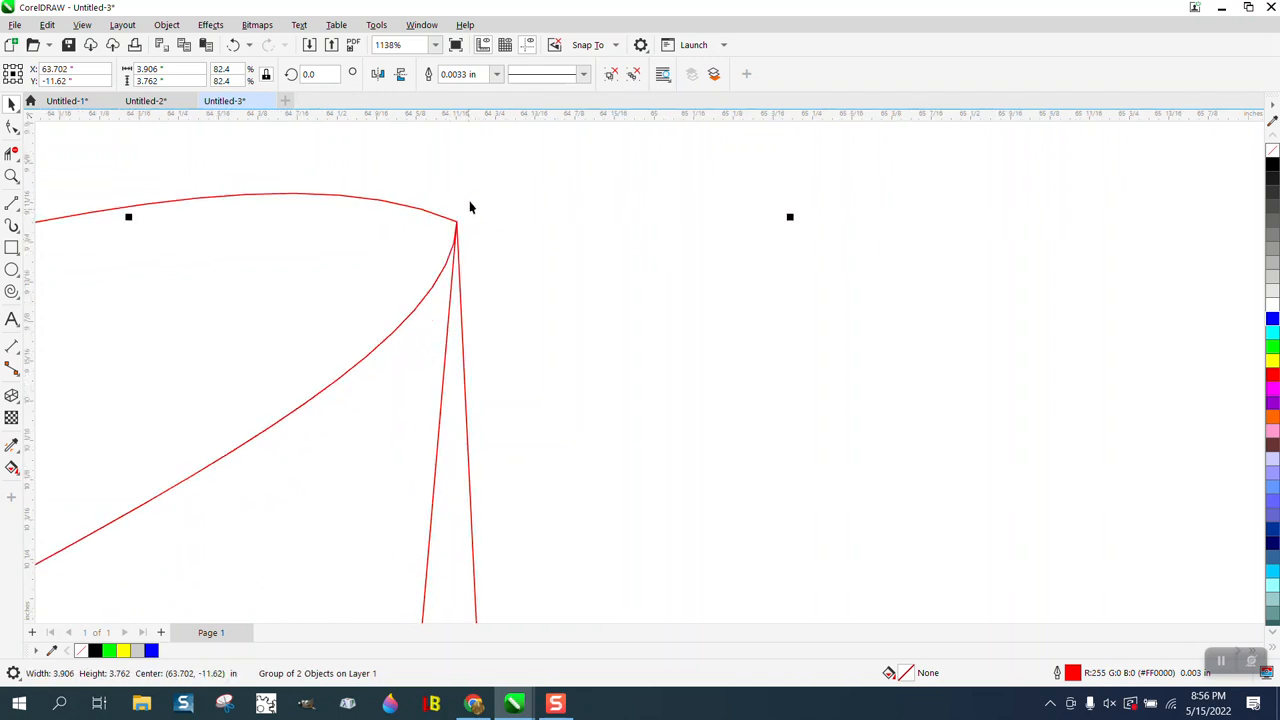
scroll(511, 212, "down", 2)
left_click(12, 153)
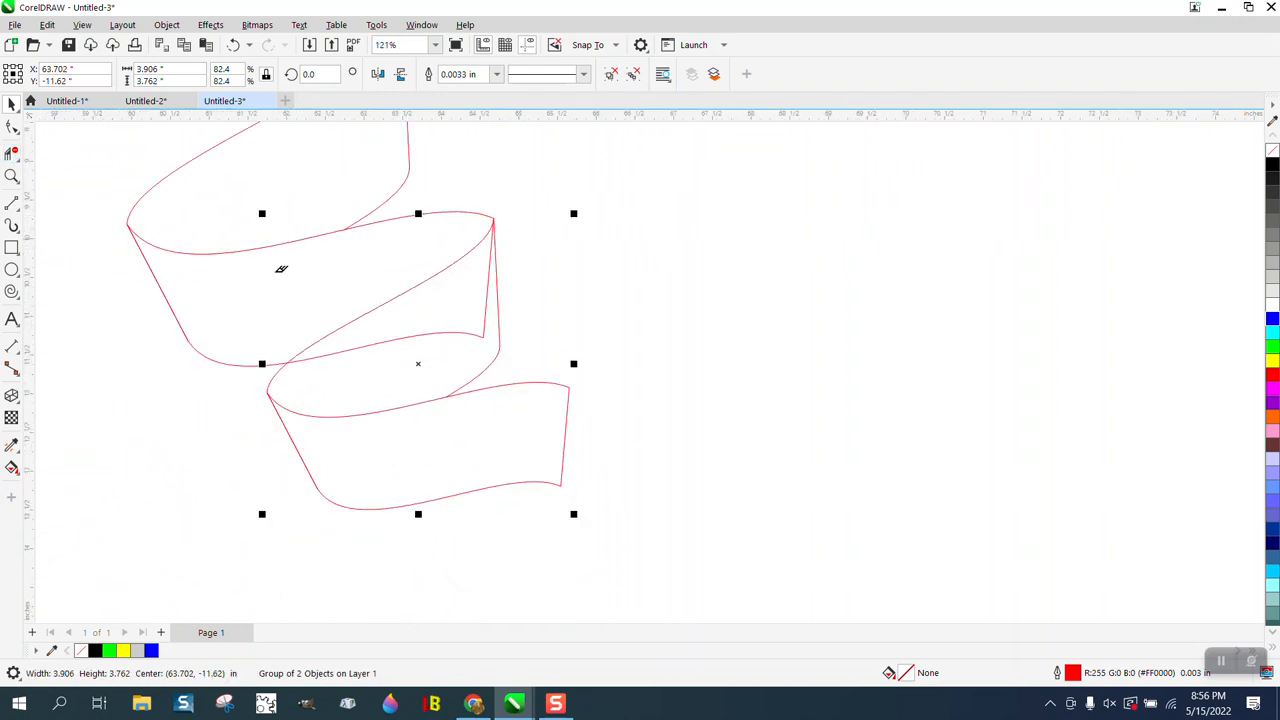
scroll(454, 297, "down", 3)
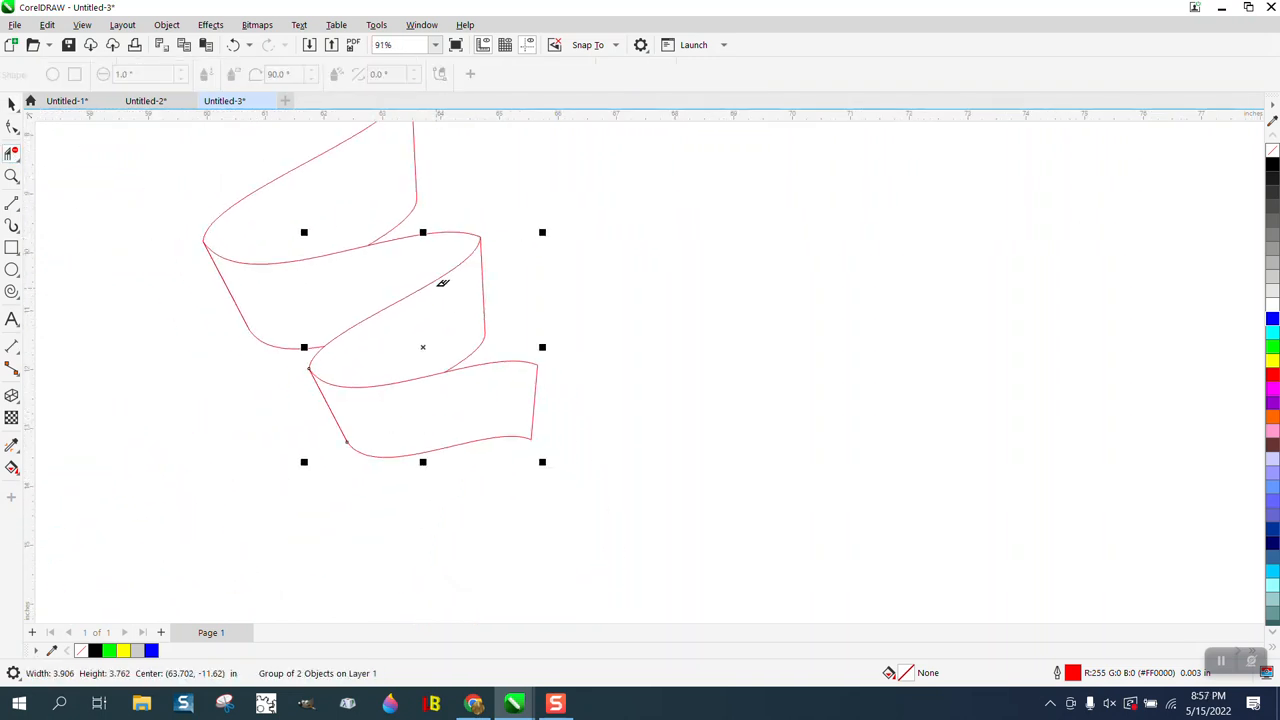
Smart Fill the four ribbon sections green with no outline, nudging the filled shapes to the right of the red outlines
left_click(12, 467)
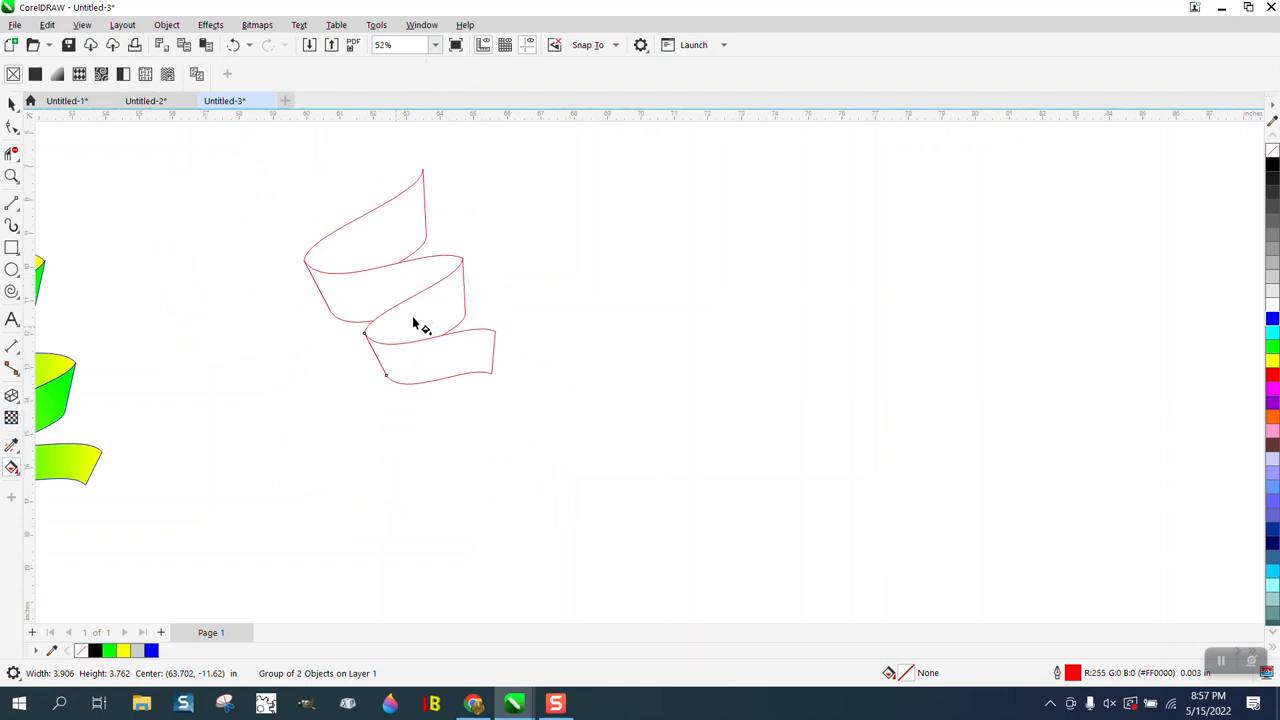
left_click(12, 467)
left_click(58, 487)
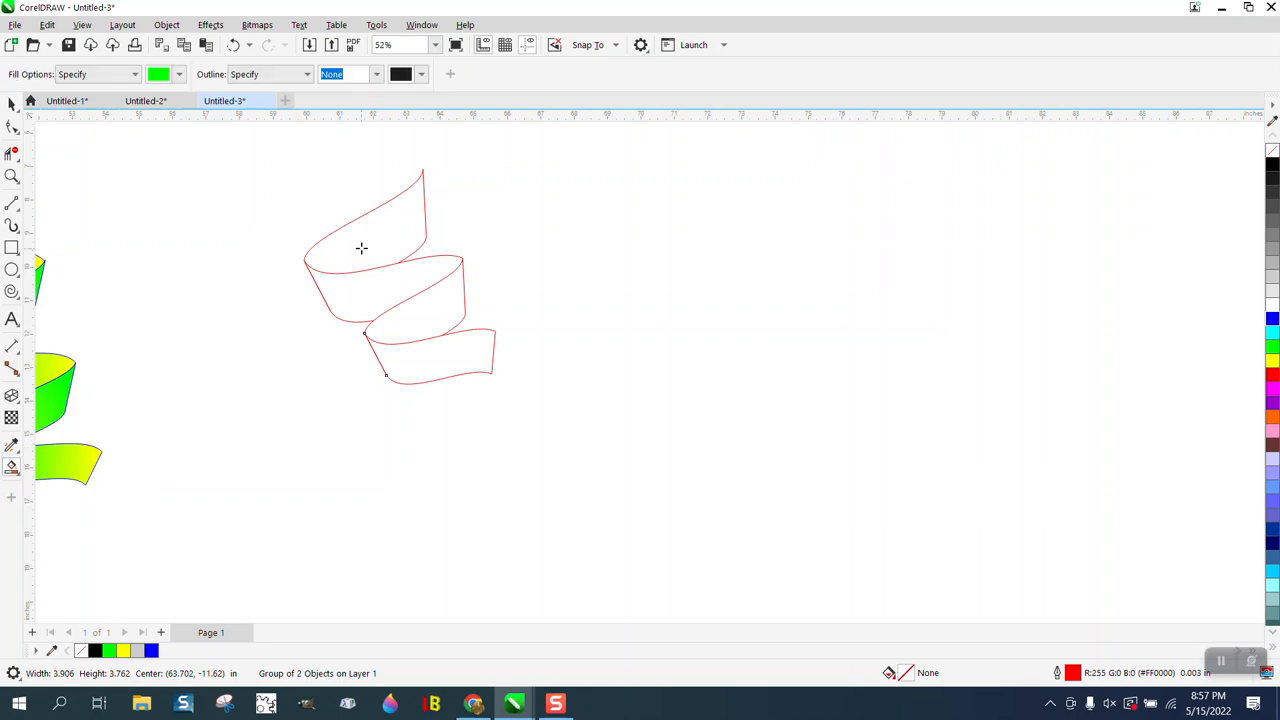
left_click(363, 245)
left_click(393, 285)
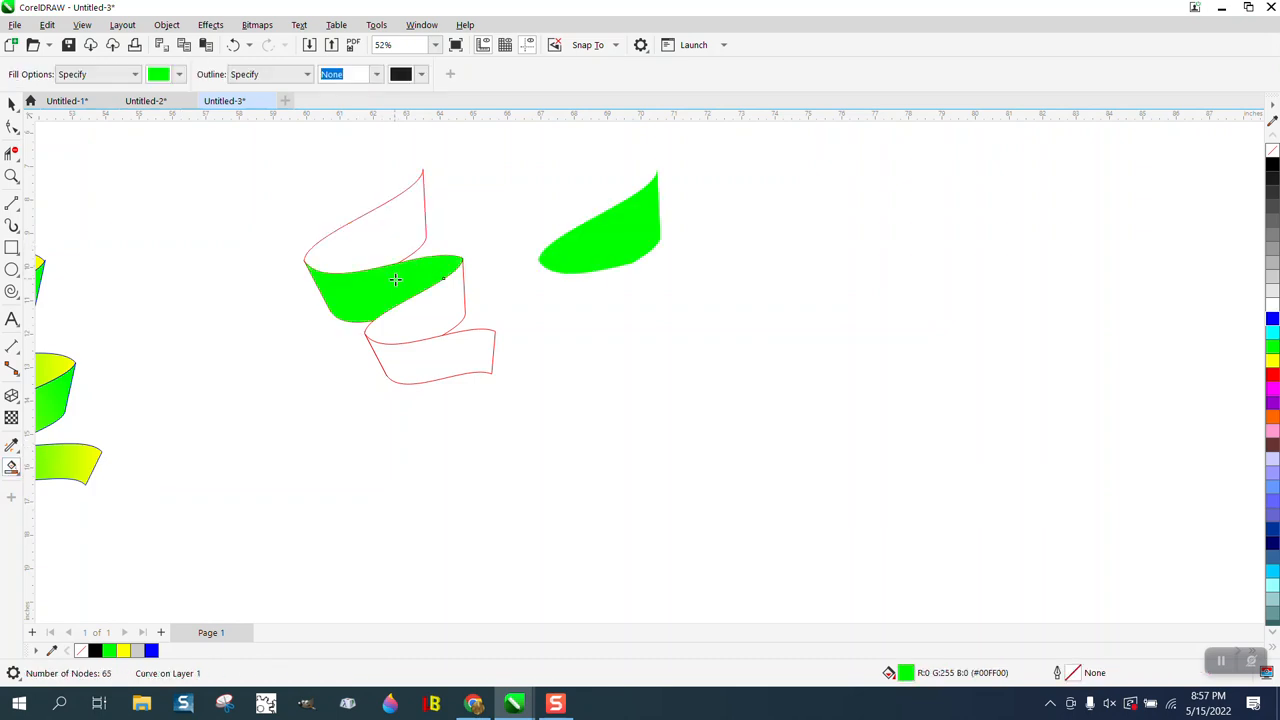
left_click(431, 303)
left_click(445, 347)
key("Right")
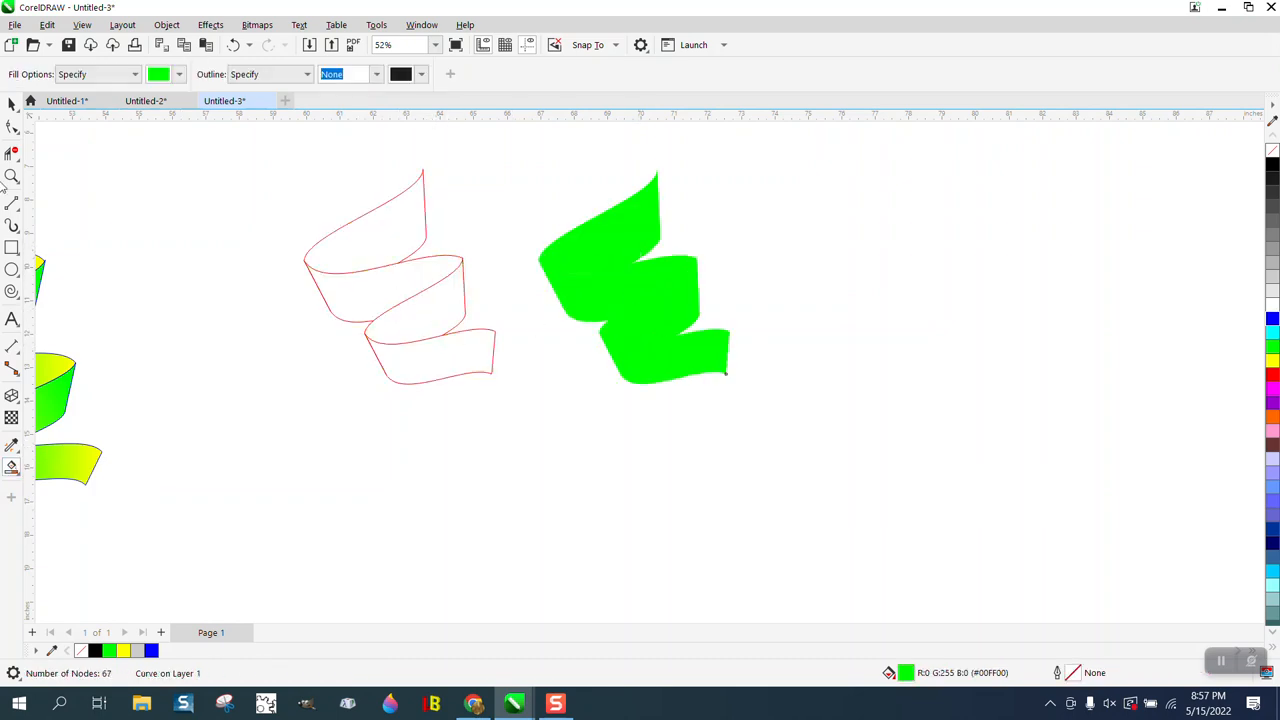
Apply an elliptical fountain fill with a white centre and green edge to the top ribbon section, shifting its centre slightly right
left_click(12, 104)
left_click(608, 234)
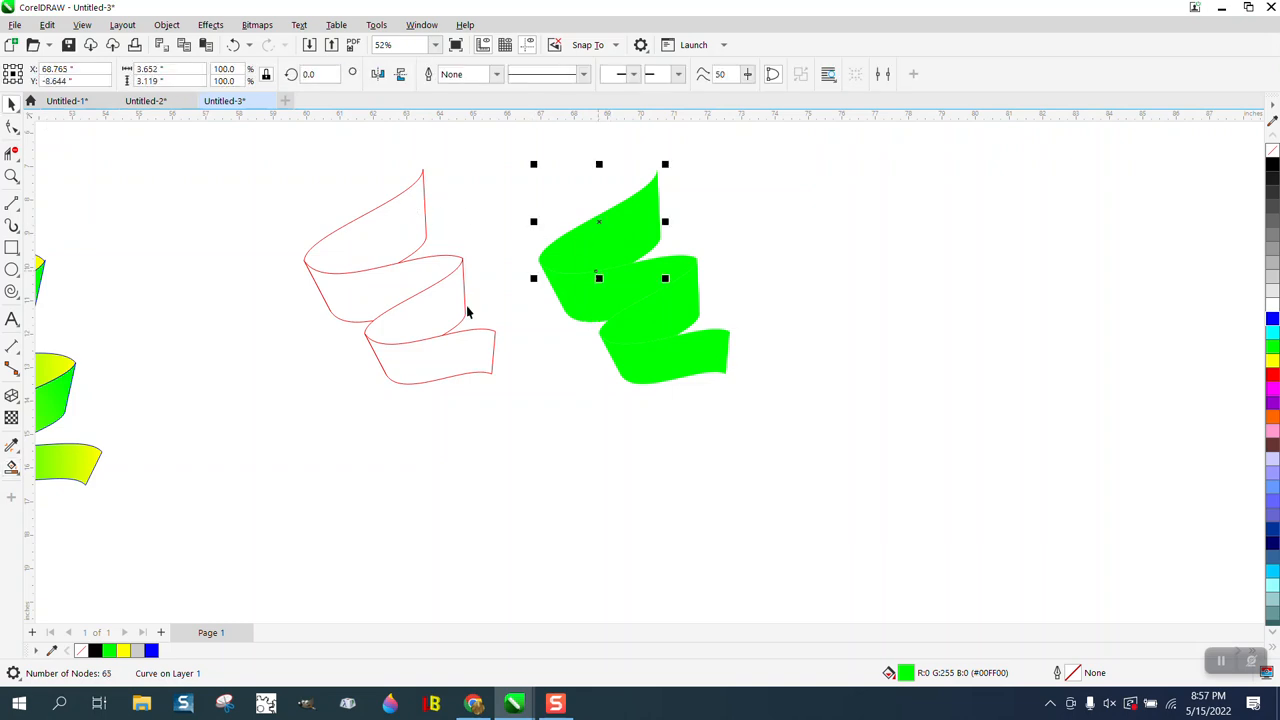
left_click(18, 478)
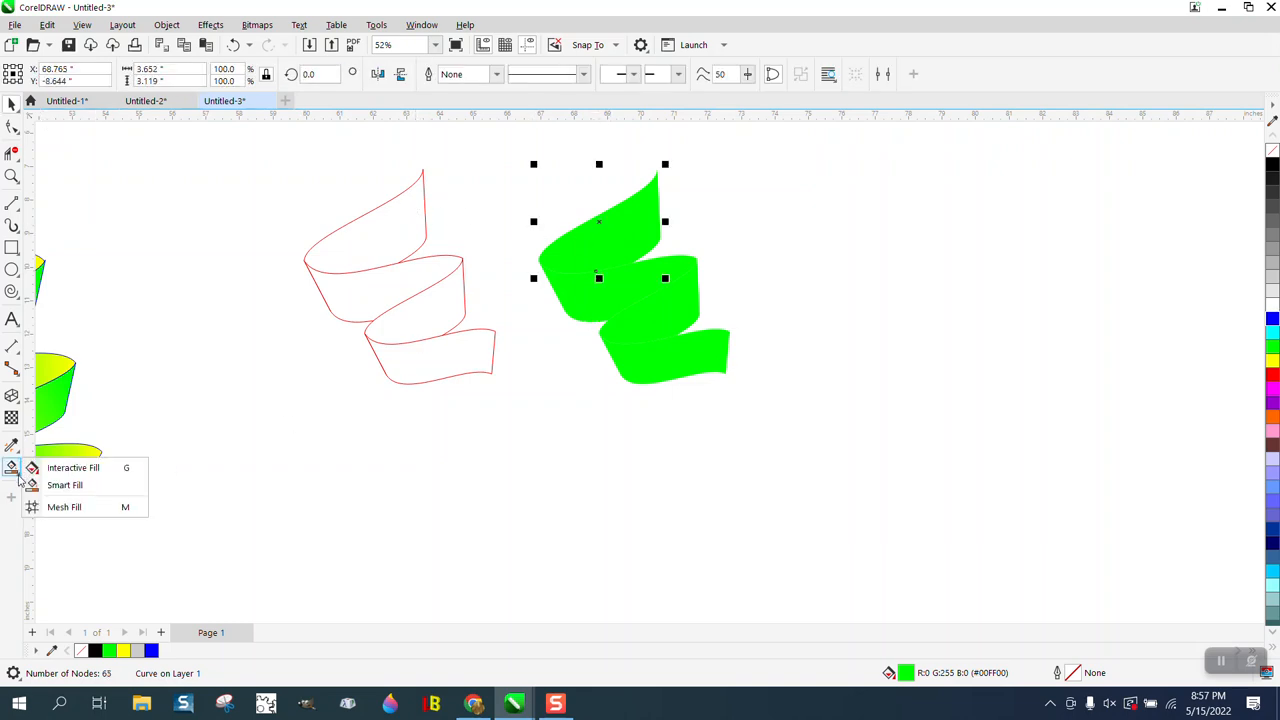
left_click(58, 468)
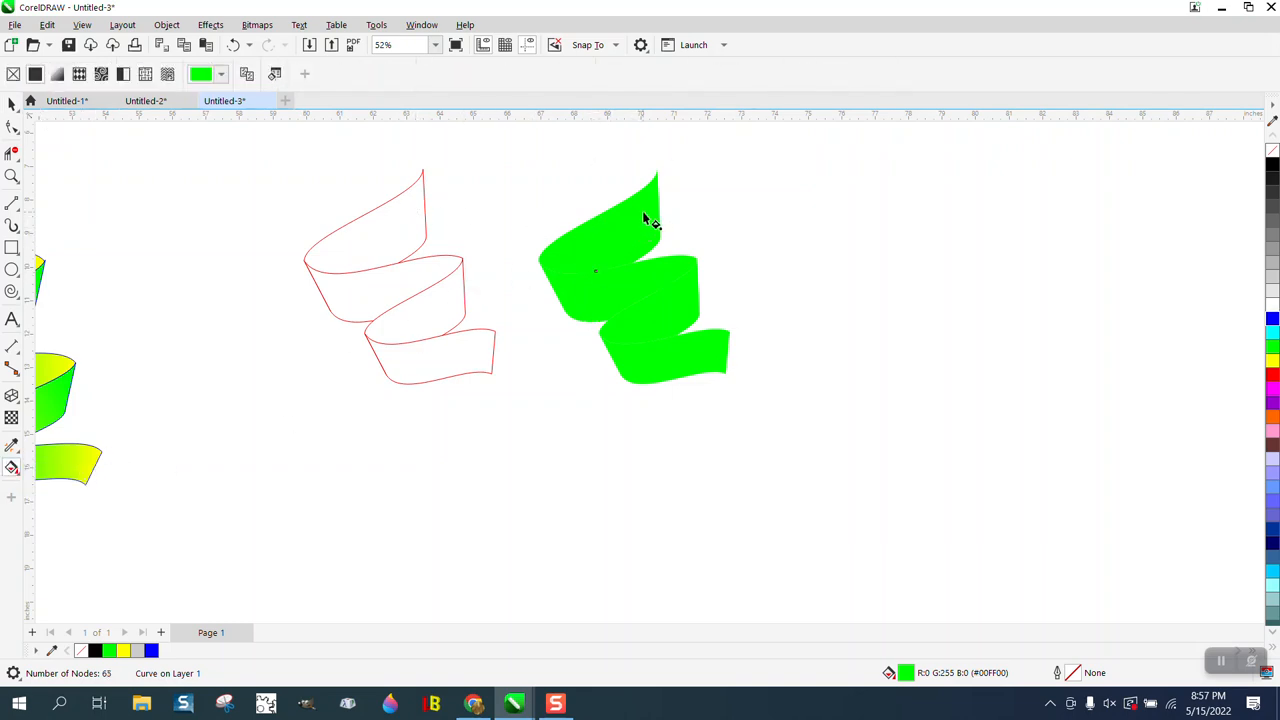
left_click_drag(649, 212, 543, 272)
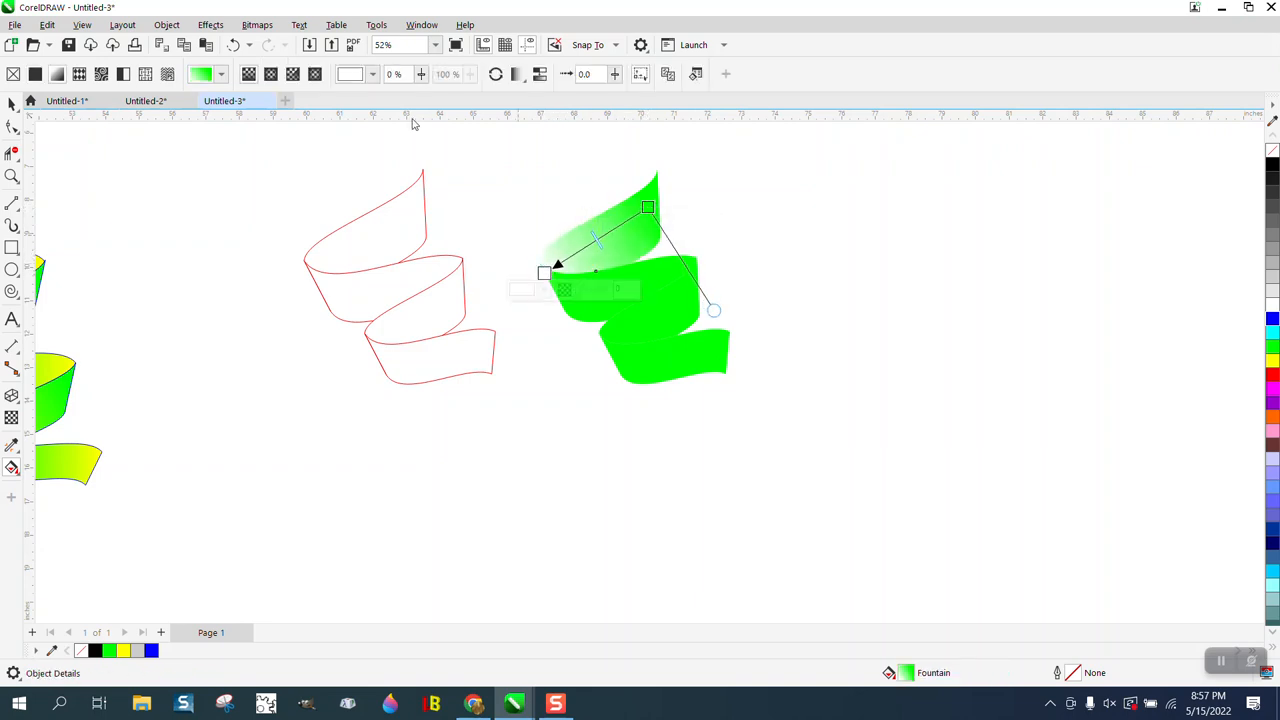
left_click(271, 75)
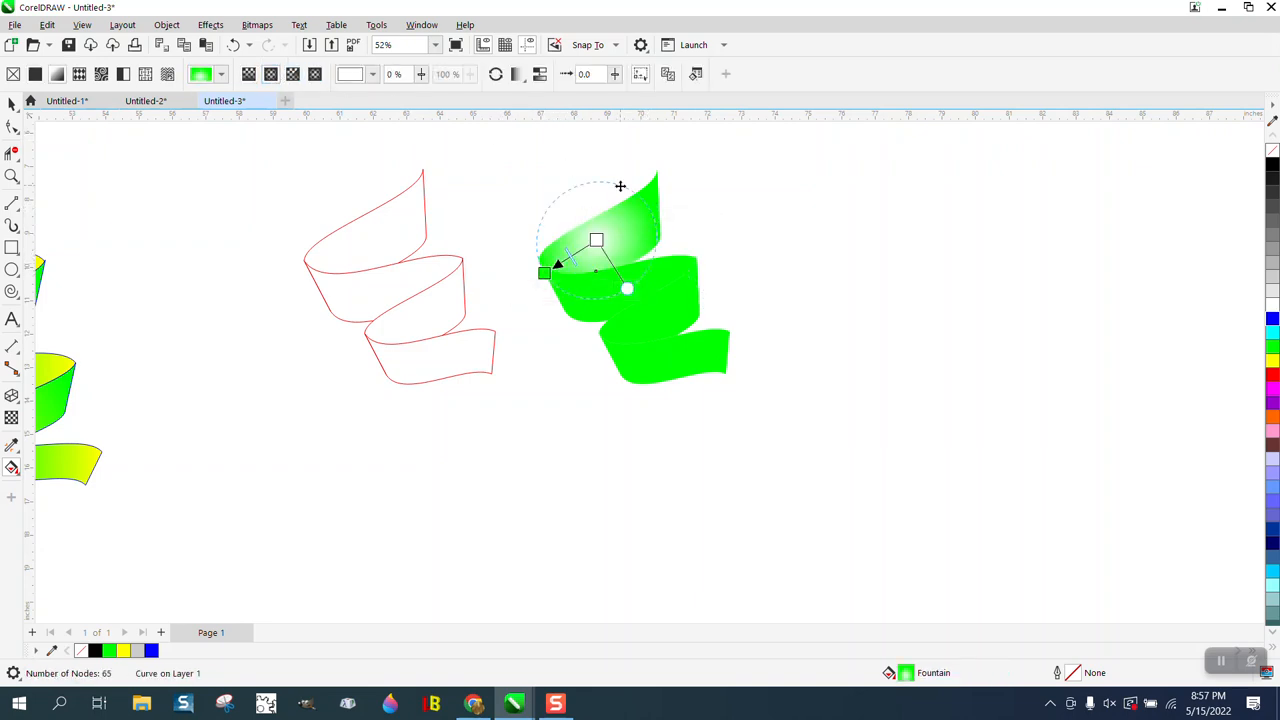
left_click_drag(599, 238, 606, 236)
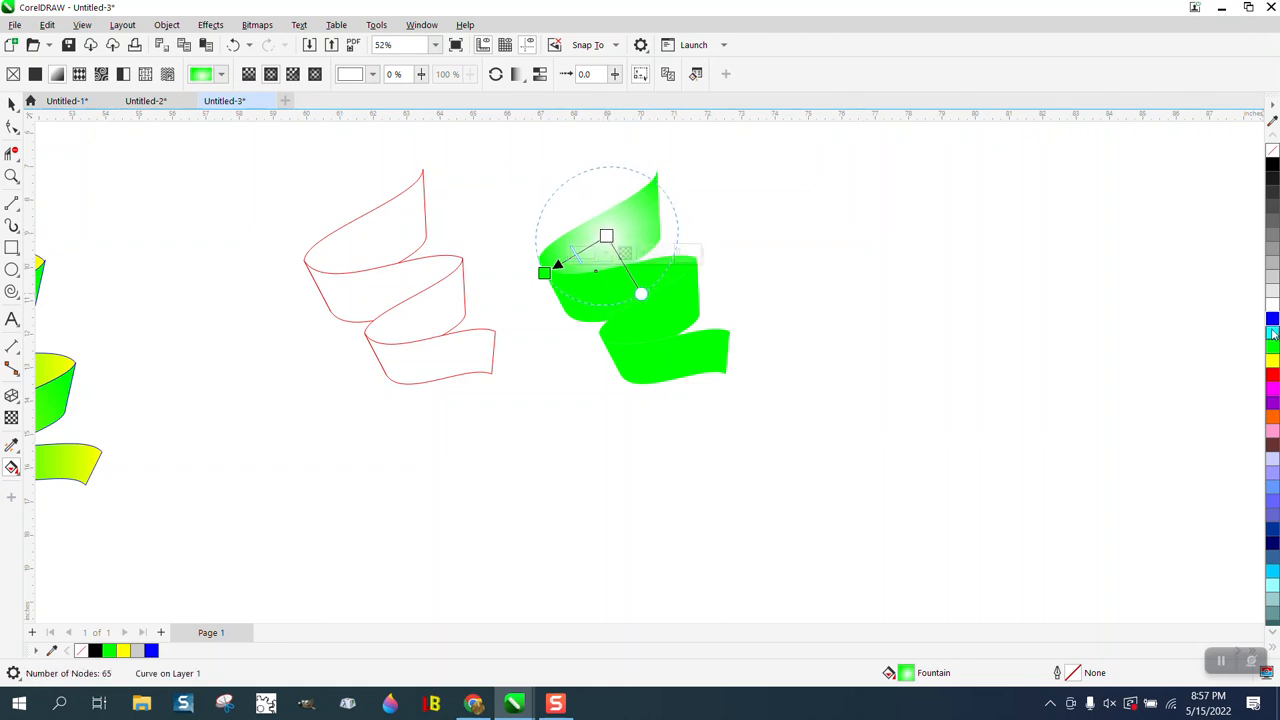
Change the elliptical fill's outer colour to yellow and add an intermediate colour node at 35%
left_click_drag(1274, 362, 543, 272)
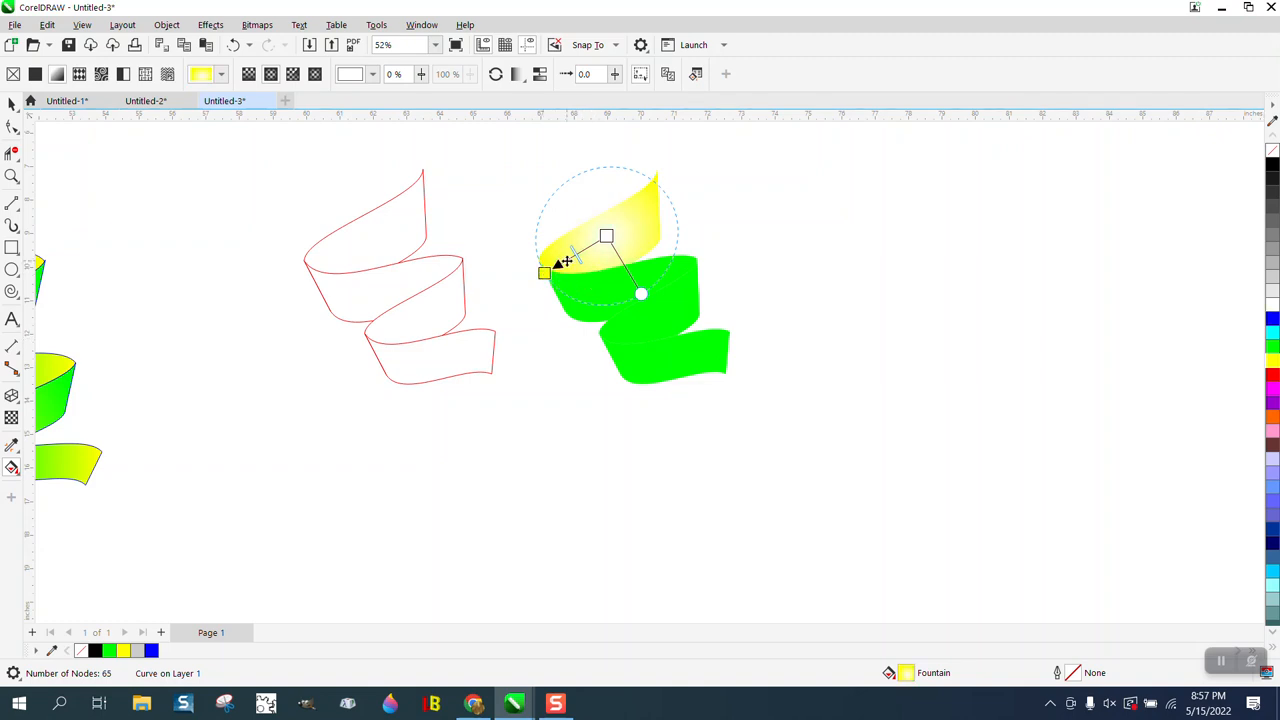
left_click(566, 260)
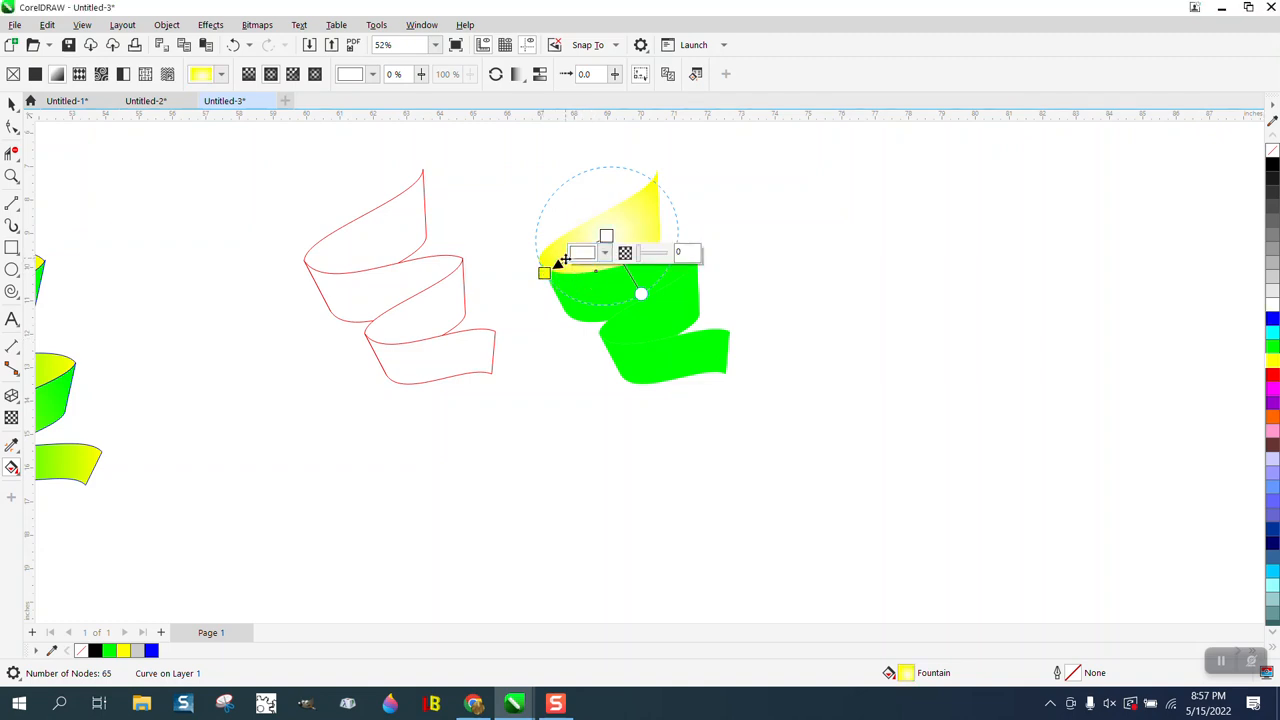
double_click(566, 260)
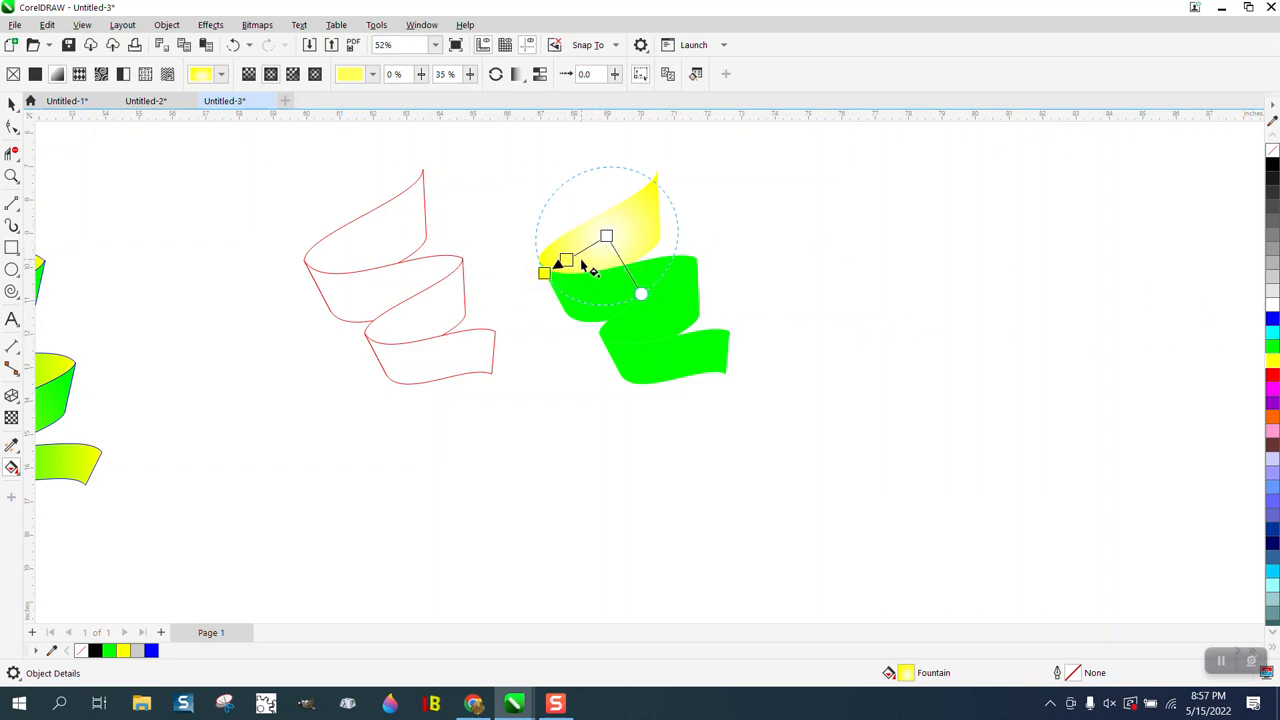
Colour the intermediate node of the top section's elliptical fill green, and stretch and slightly rotate the fill's ellipse
left_click_drag(1272, 345, 566, 262)
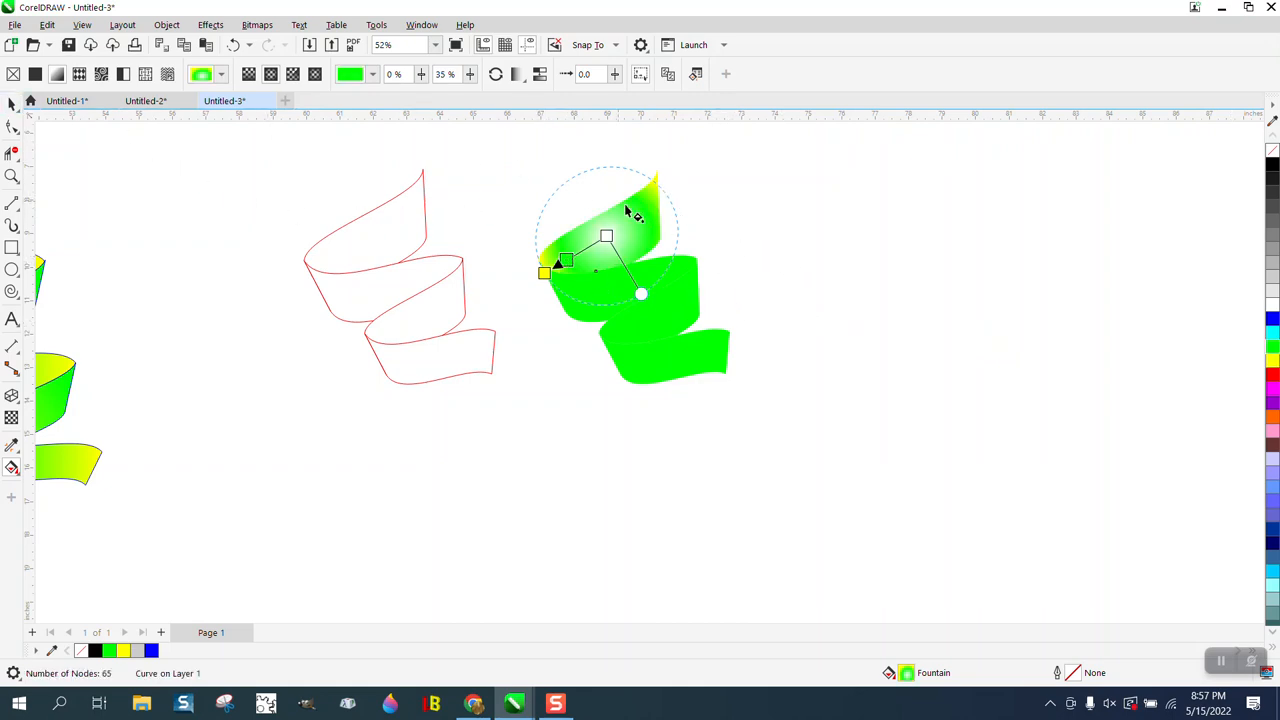
left_click_drag(641, 293, 661, 311)
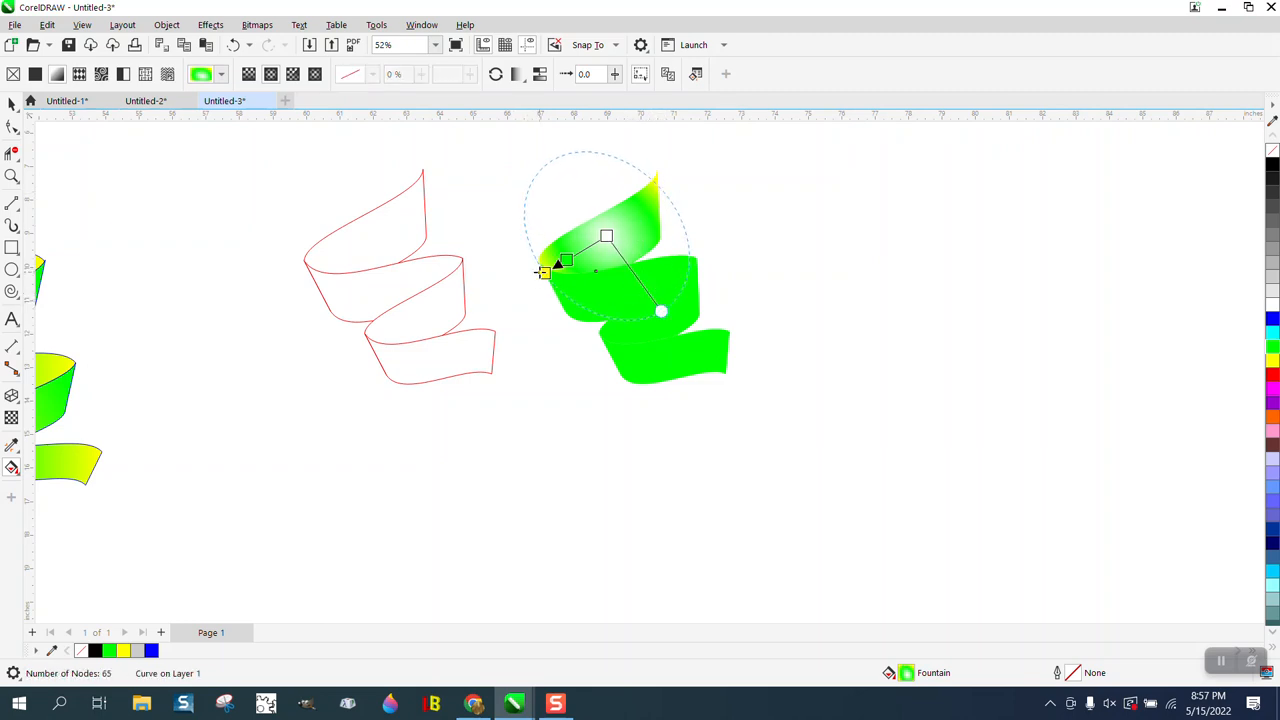
mouse_move(544, 270)
left_mouse_down()
mouse_move(523, 277)
mouse_move(544, 267)
left_mouse_up()
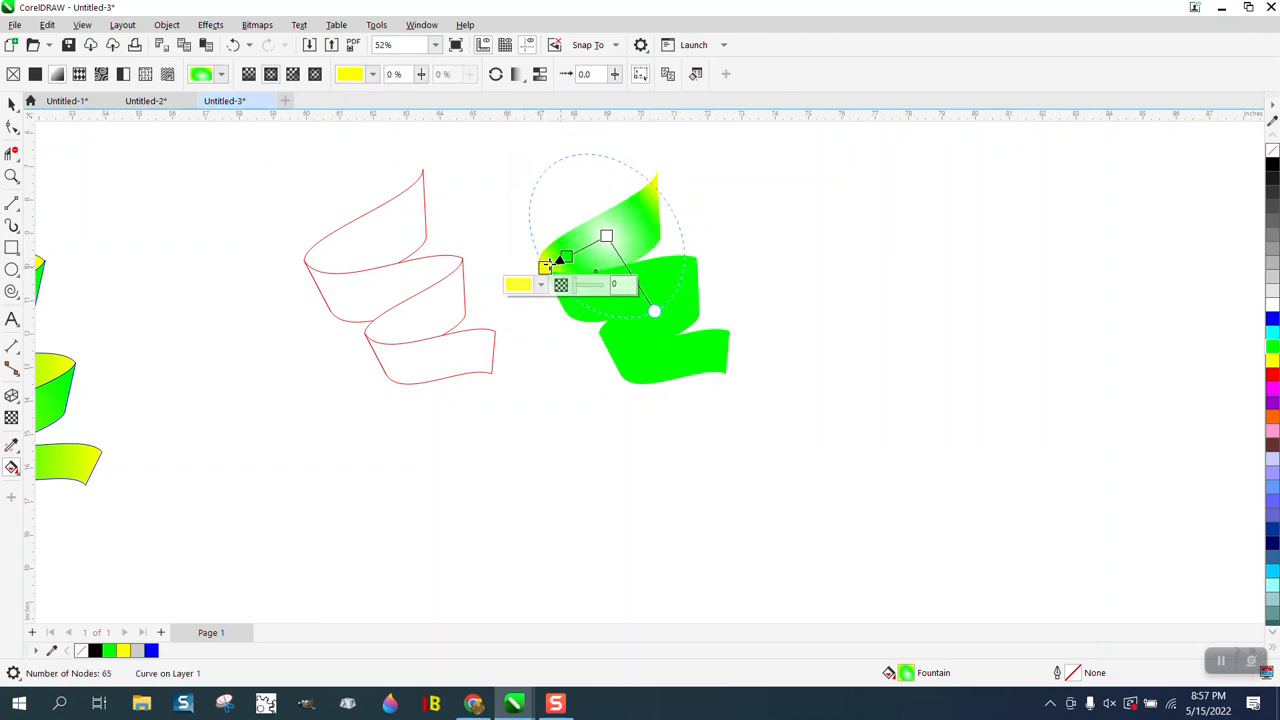
key("space")
left_click(763, 207)
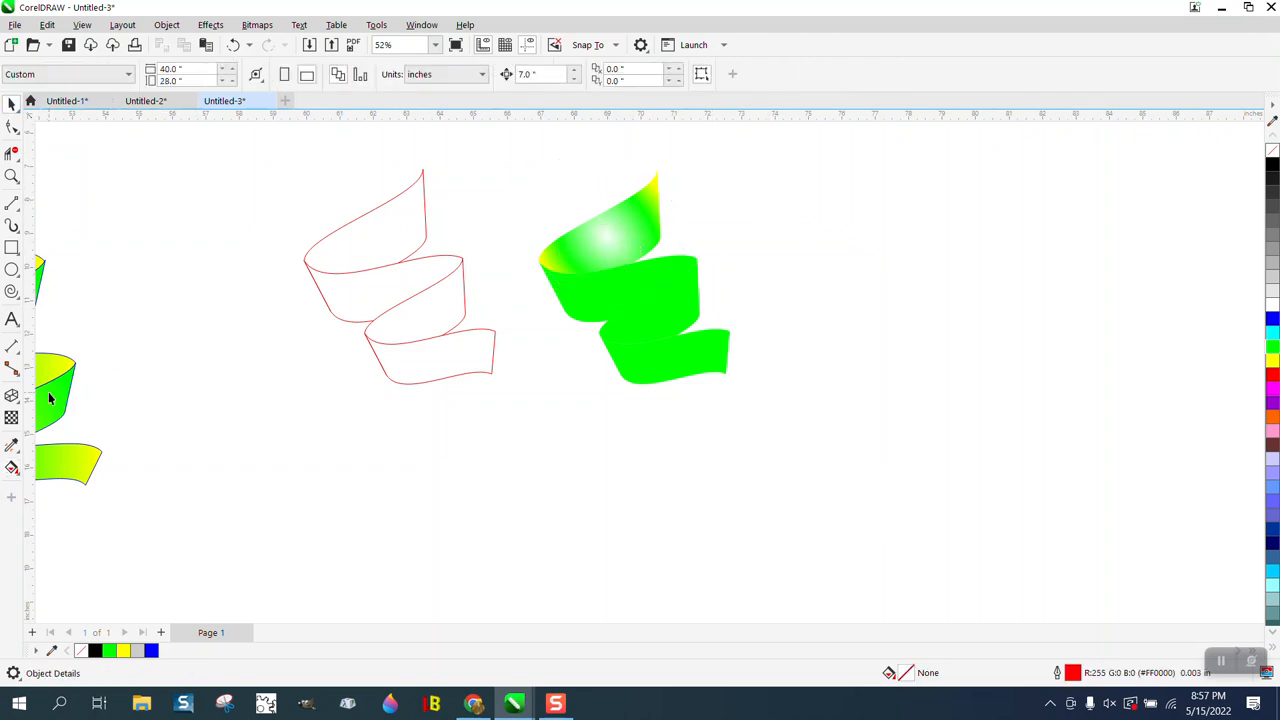
Copy the top section's elliptical gradient fill onto the third ribbon section with the Attributes Eyedropper
left_click(11, 446)
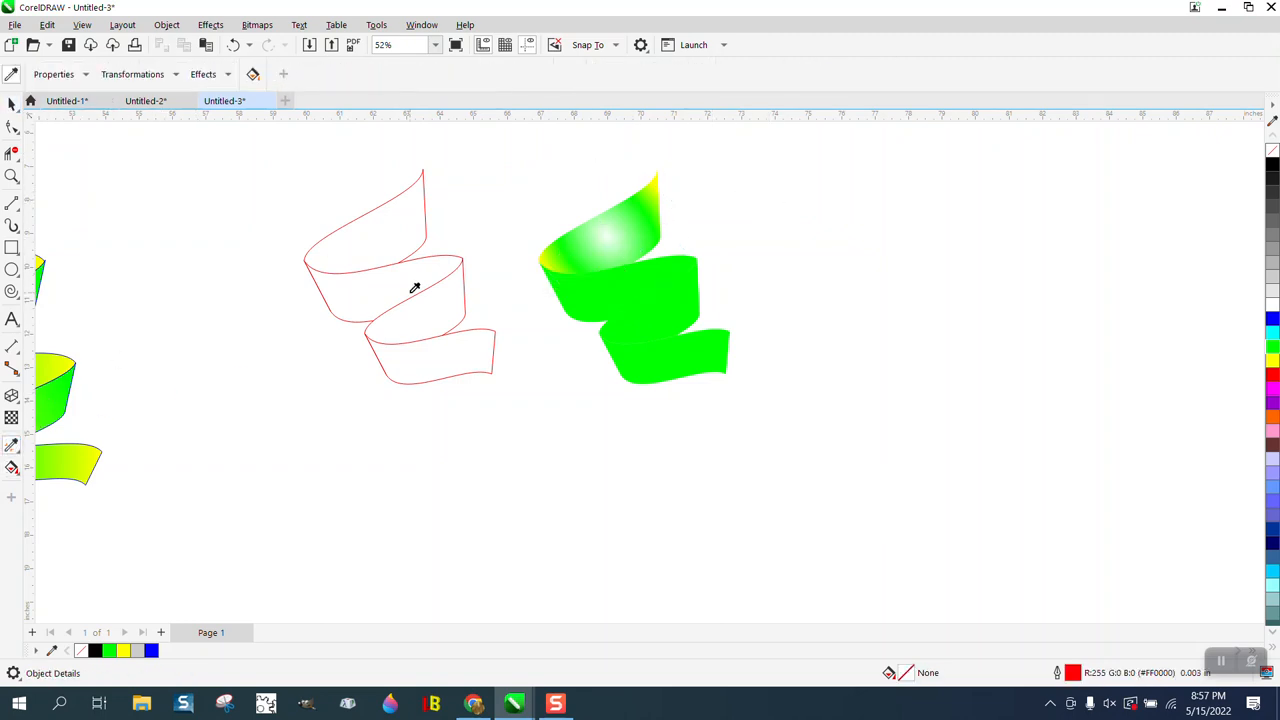
left_click(599, 246)
left_click(650, 322)
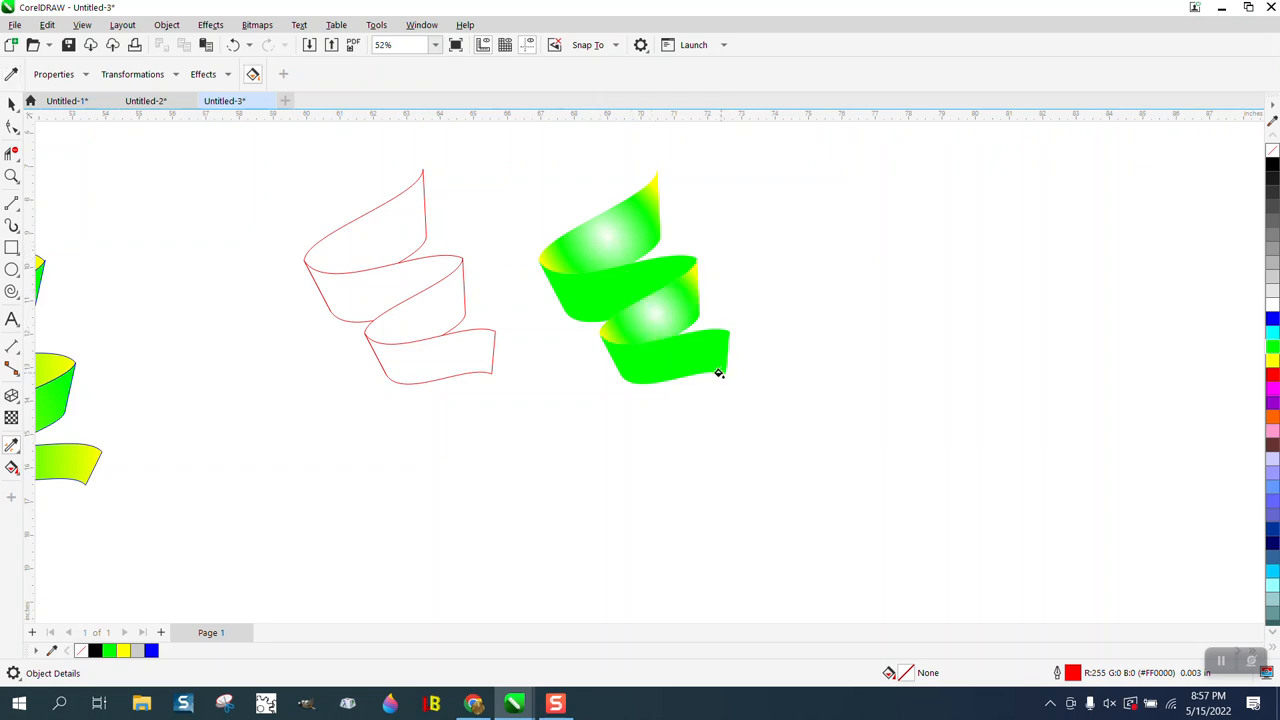
Give all four filled sections of the new ribbon a black outline and deselect them
left_click(11, 104)
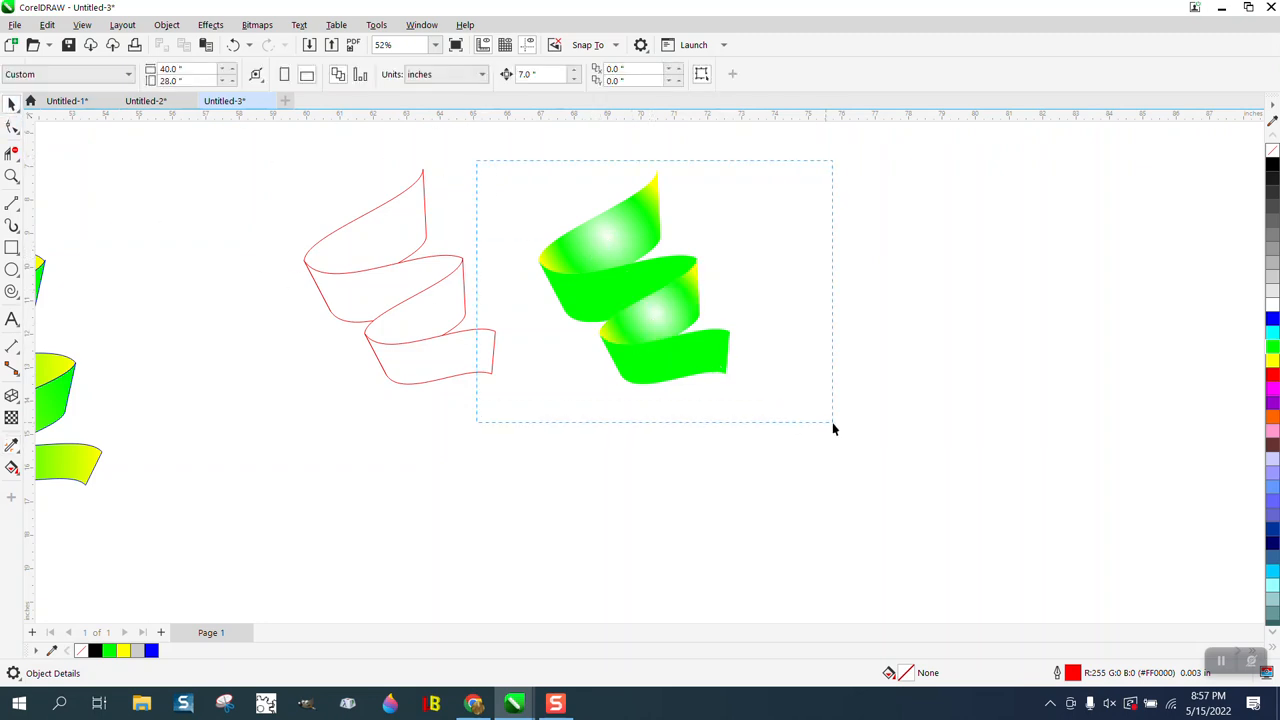
left_click_drag(832, 428, 832, 428)
right_click(1273, 166)
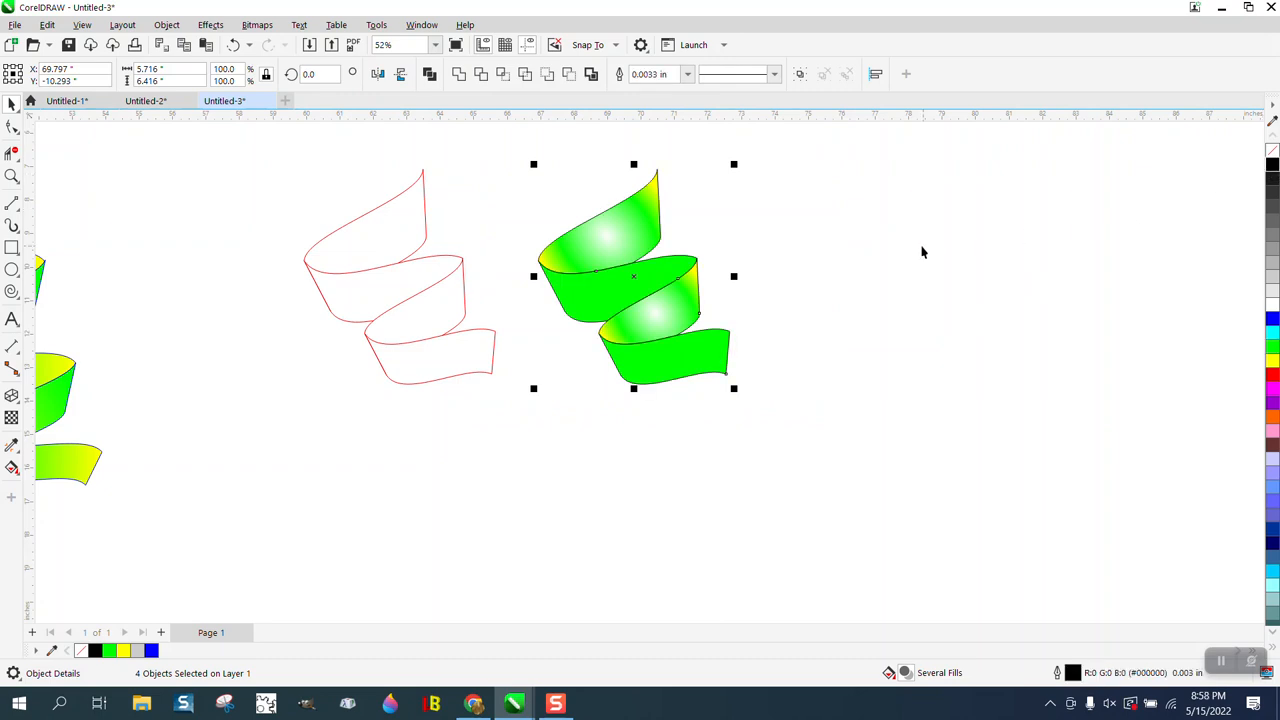
left_click(890, 248)
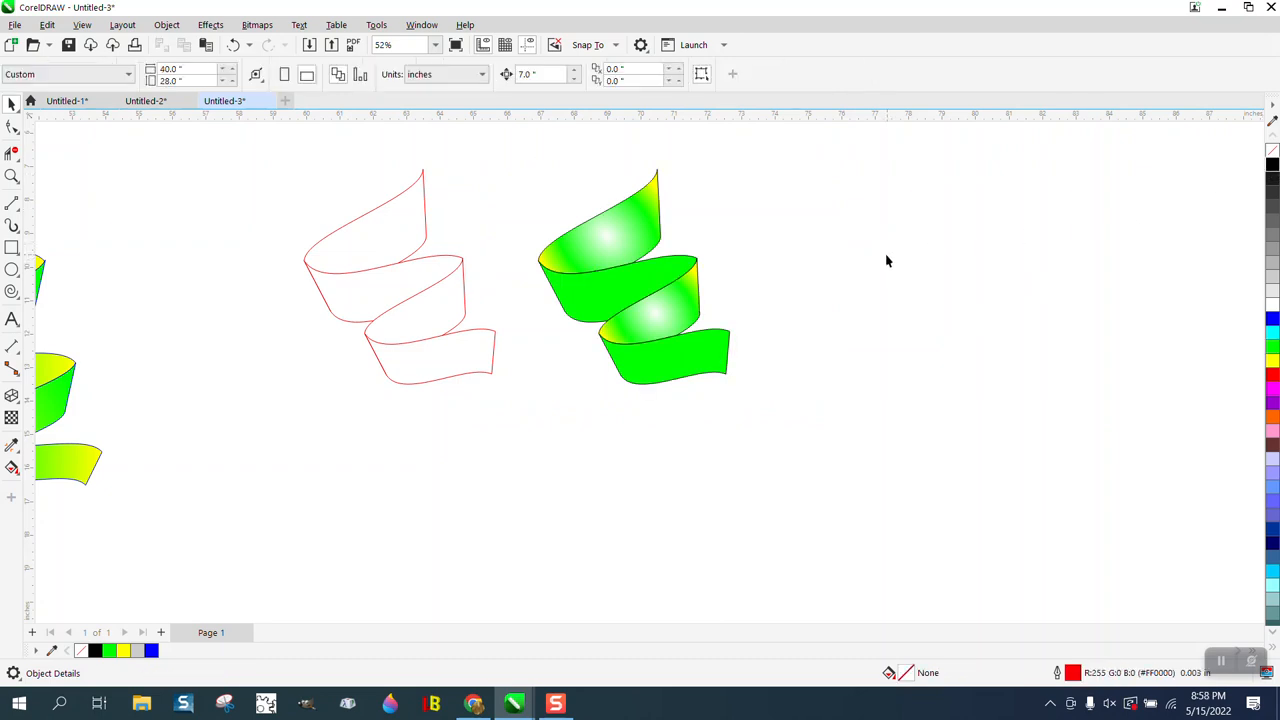
scroll(870, 256, "down", 4)
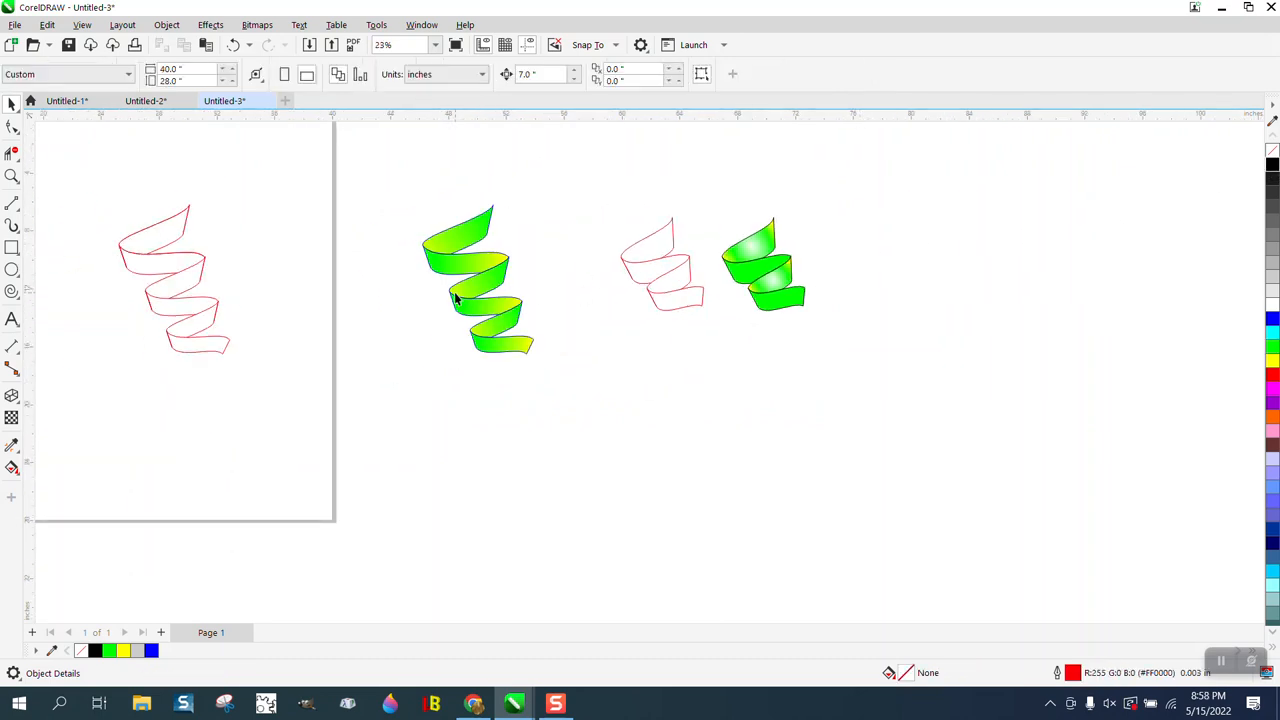